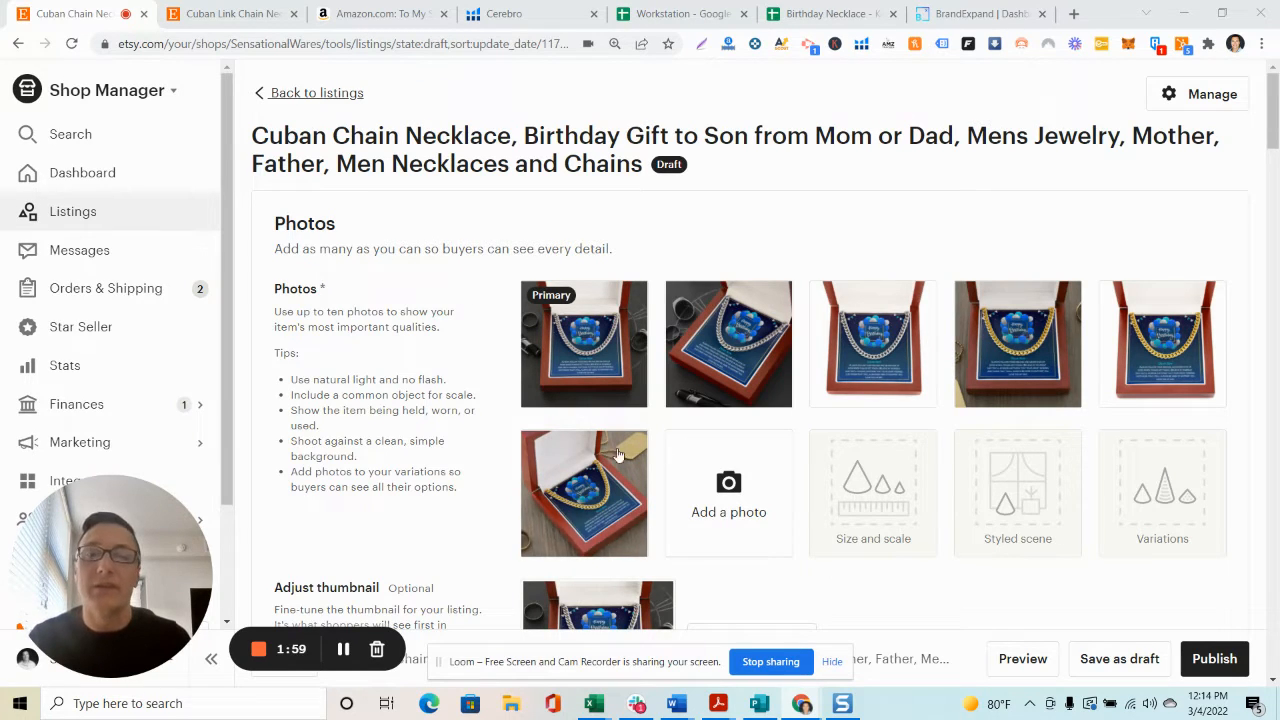
mouse_move(683, 287)
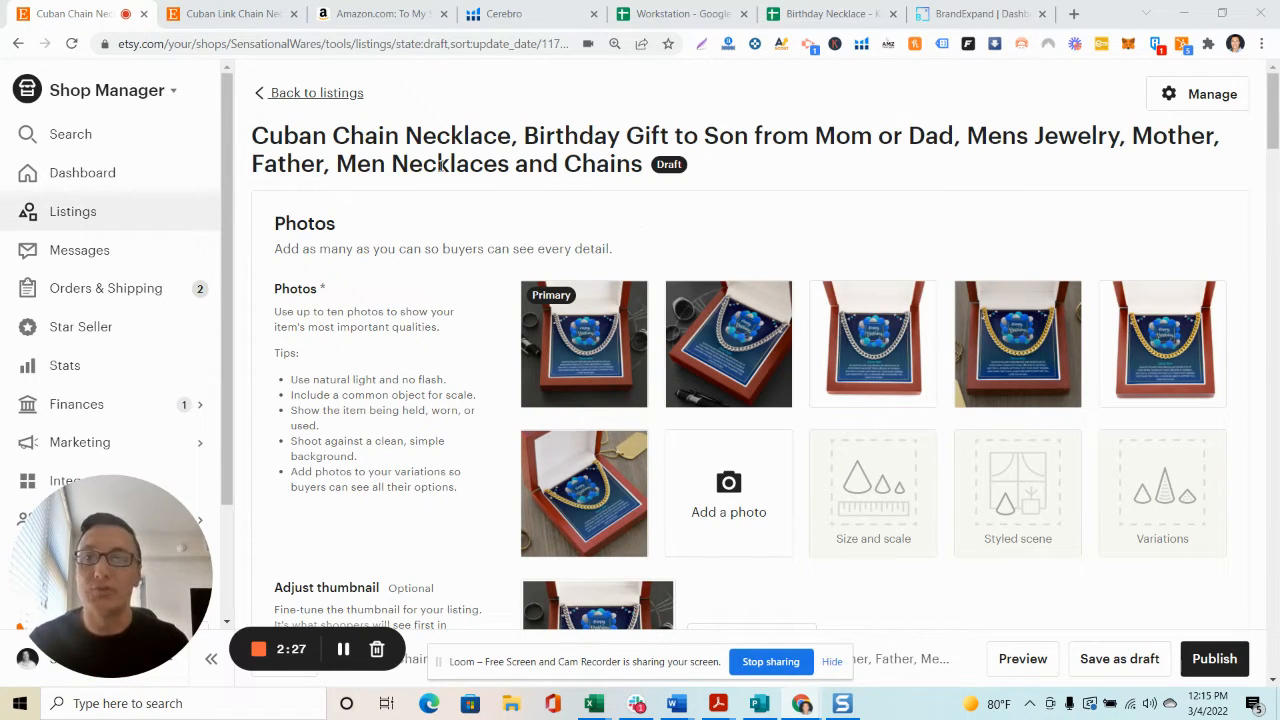
mouse_move(628, 368)
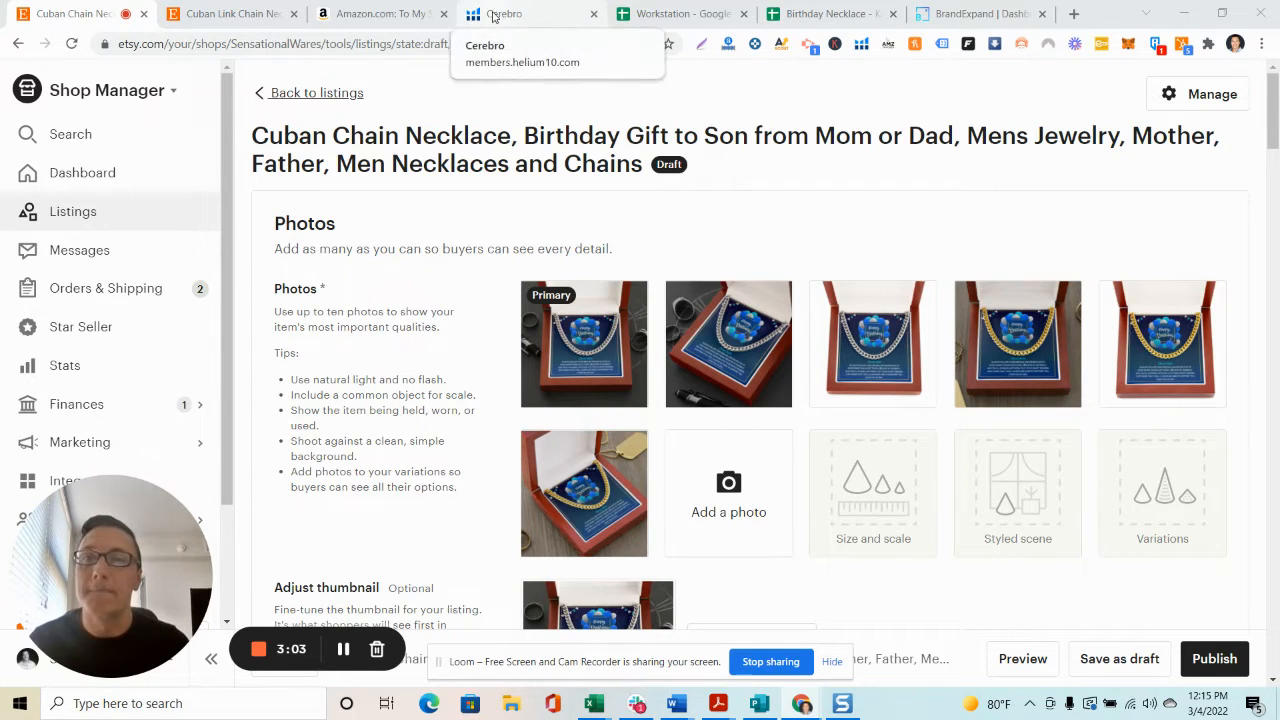
click(225, 14)
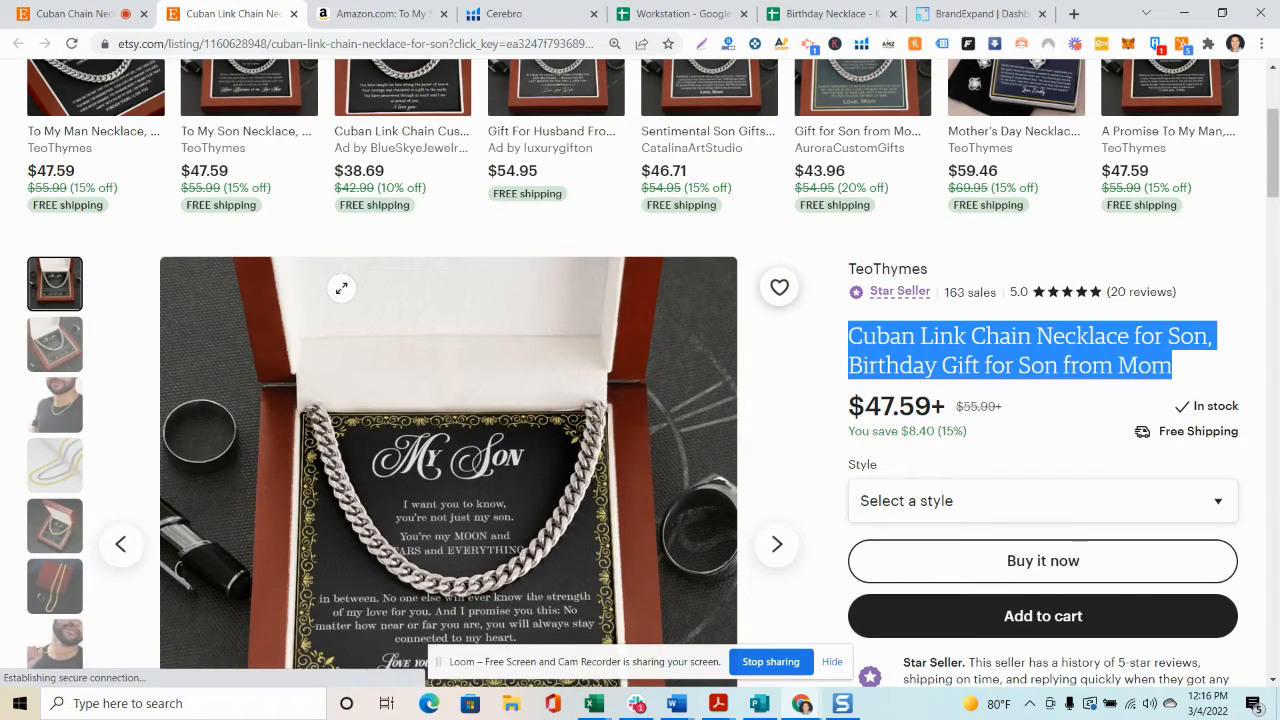
scroll(212, 152, up, 3)
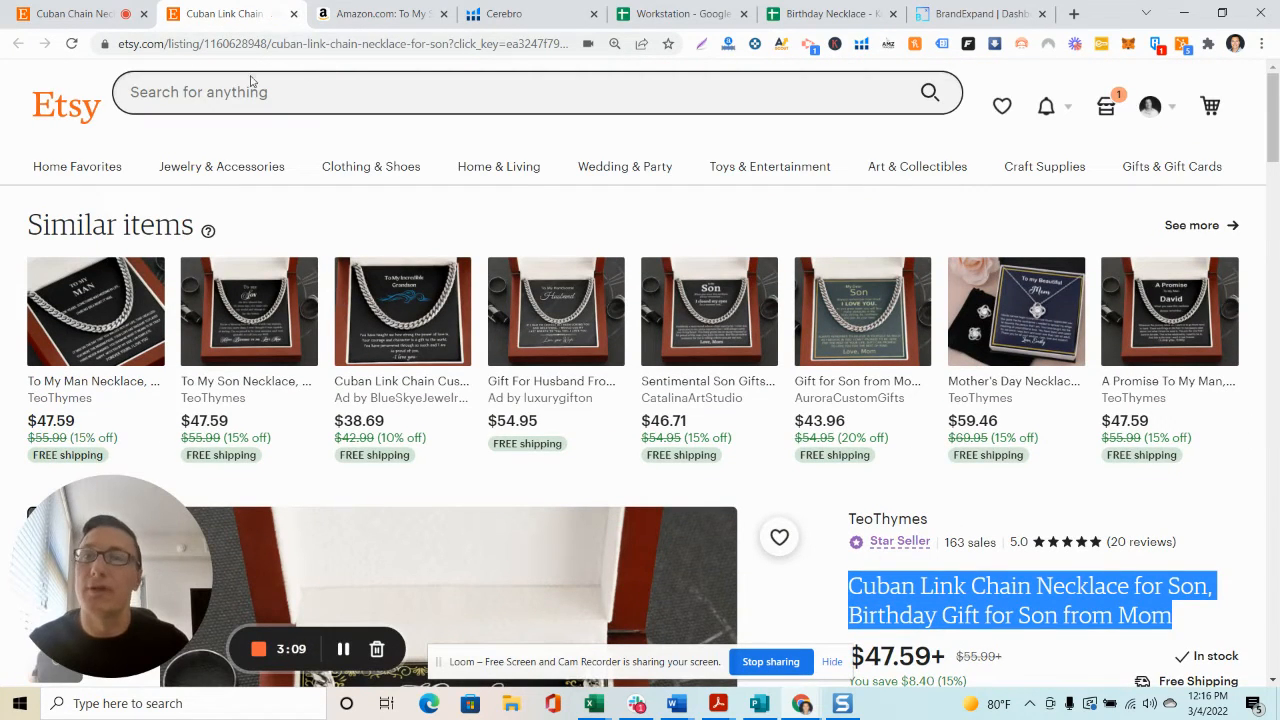
click(370, 91)
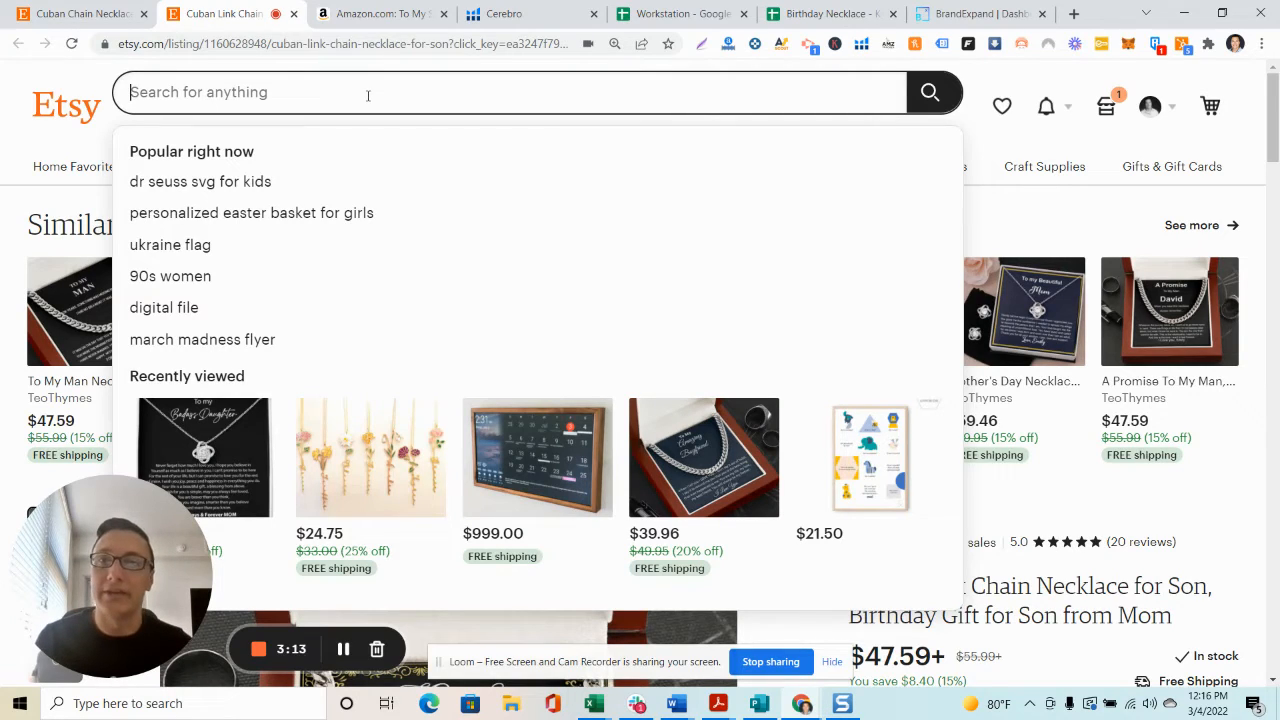
click(352, 18)
click(215, 14)
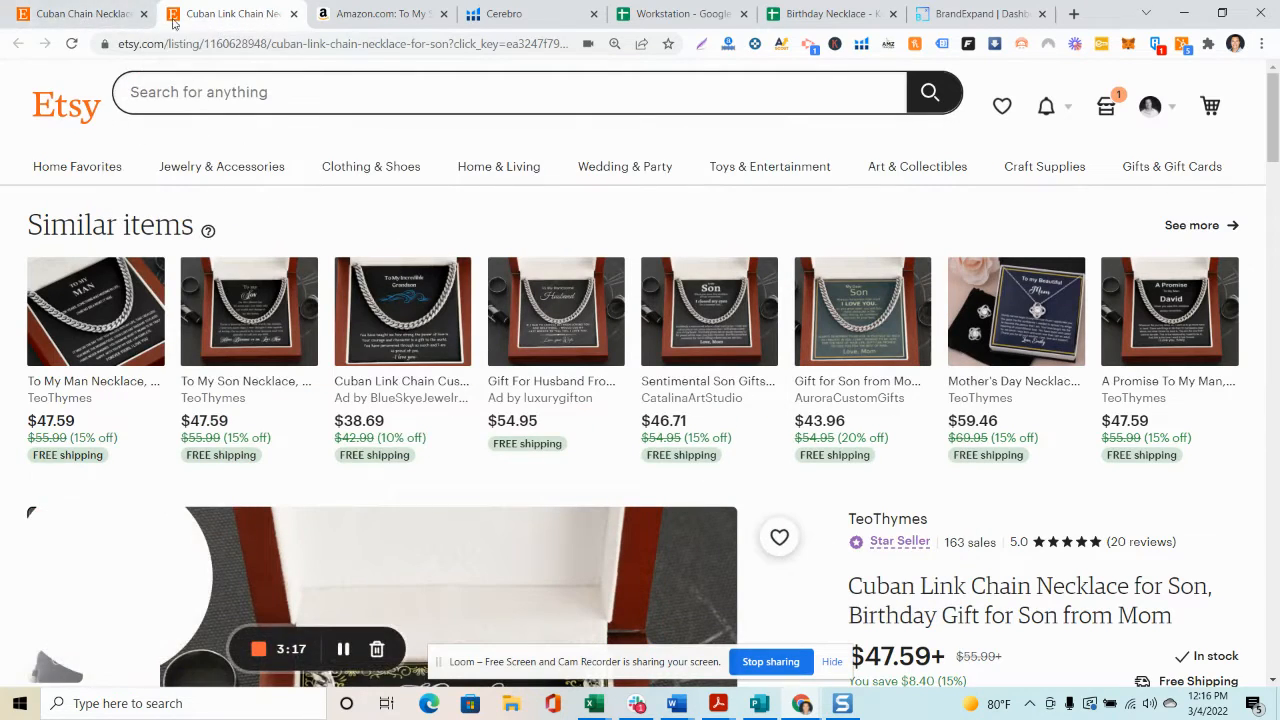
click(88, 15)
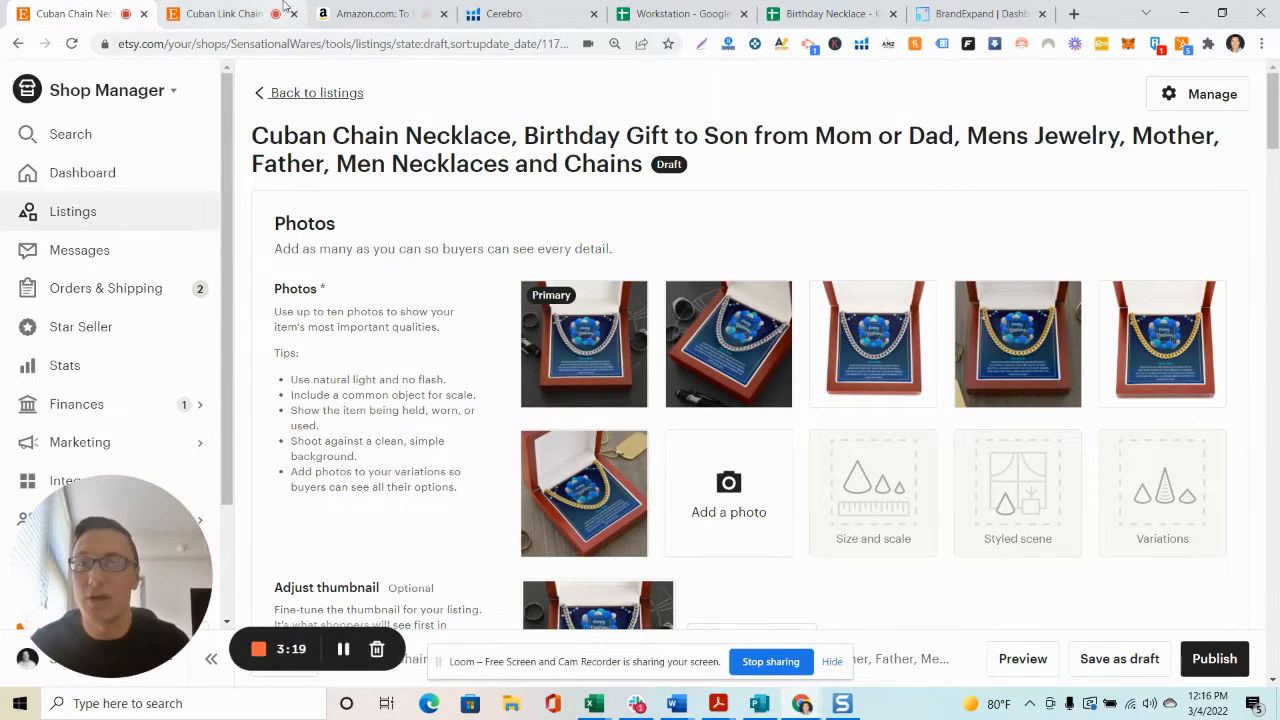
Step: Search Etsy for "cuban chain necklace" from the open competitor listing page
click(215, 14)
click(346, 92)
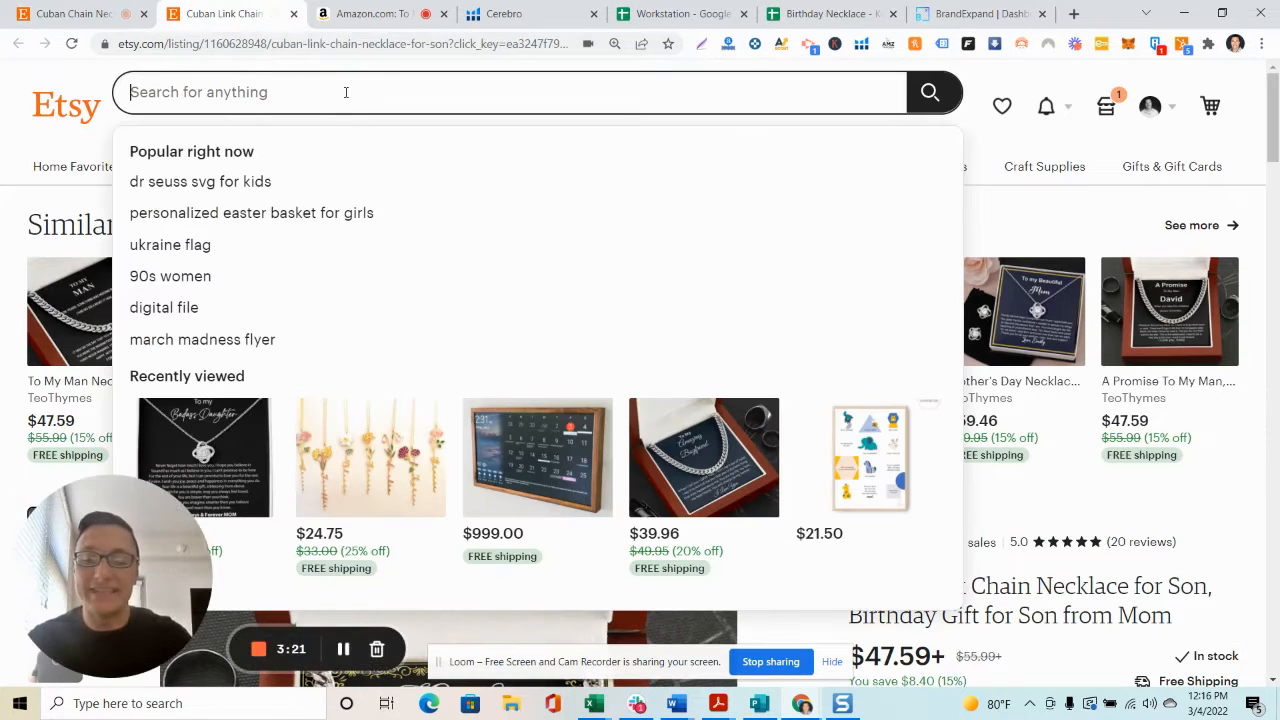
text(cuban chain )
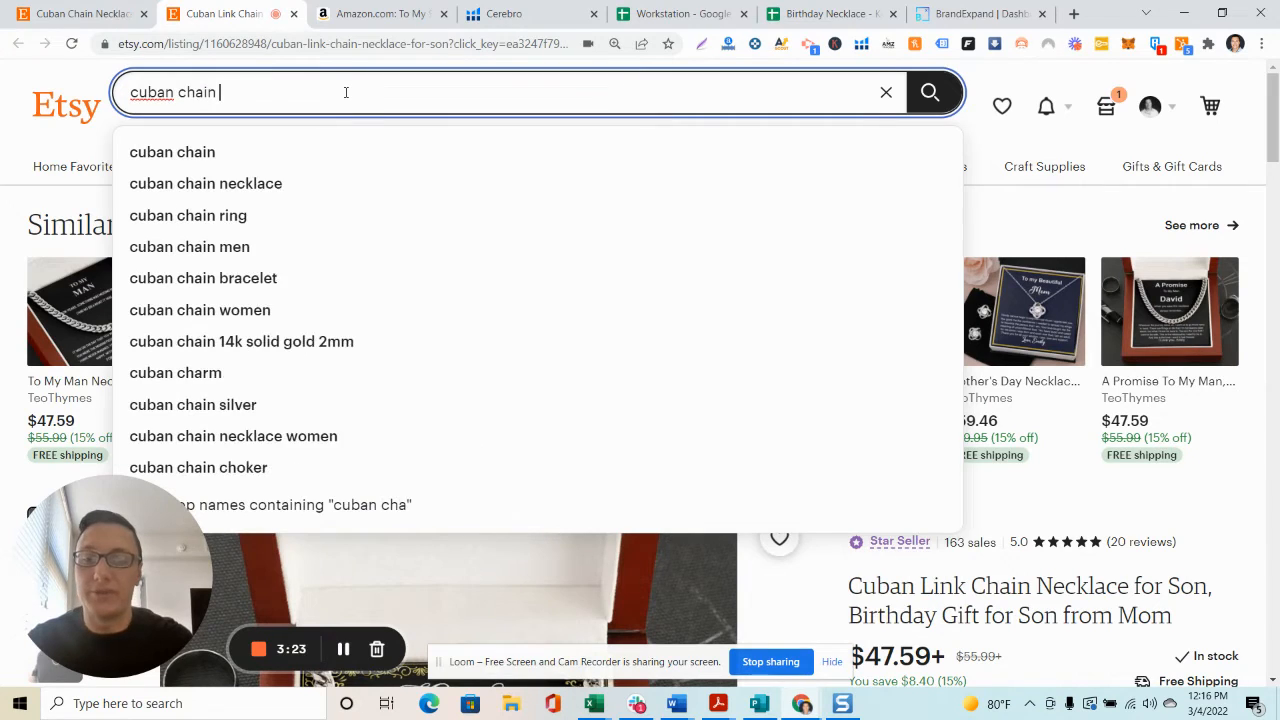
text(necklace)
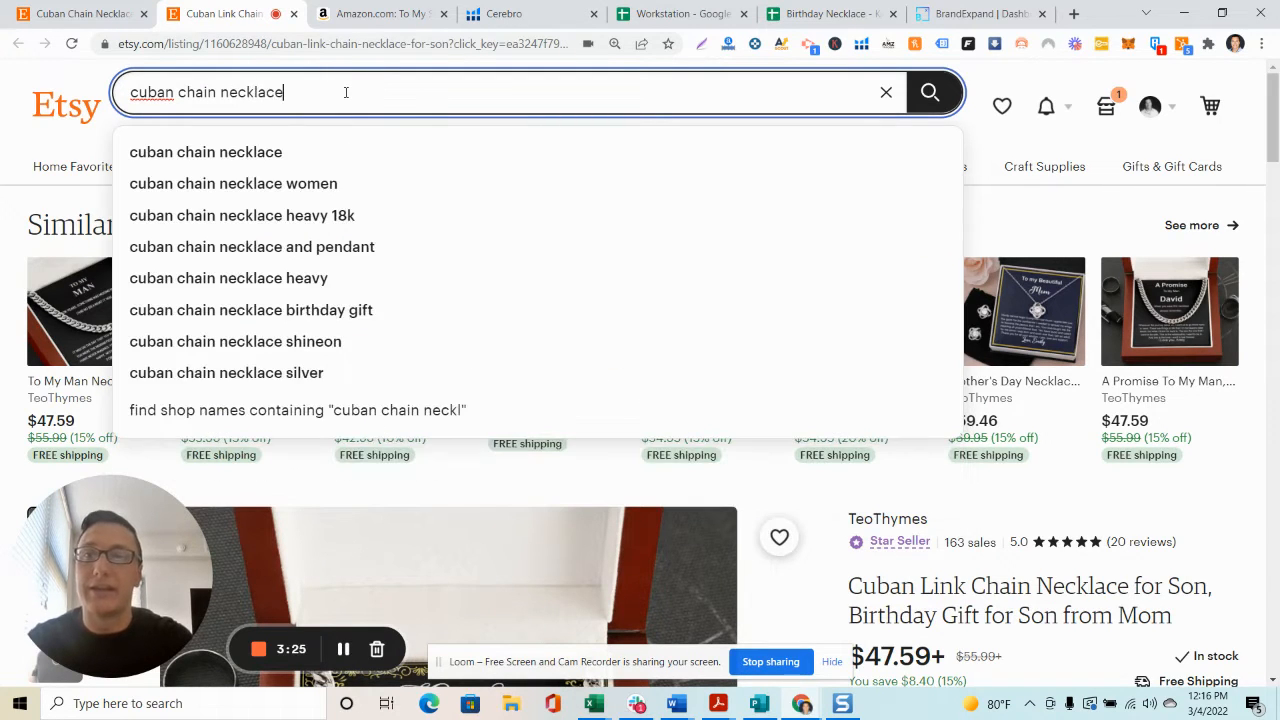
key(Return)
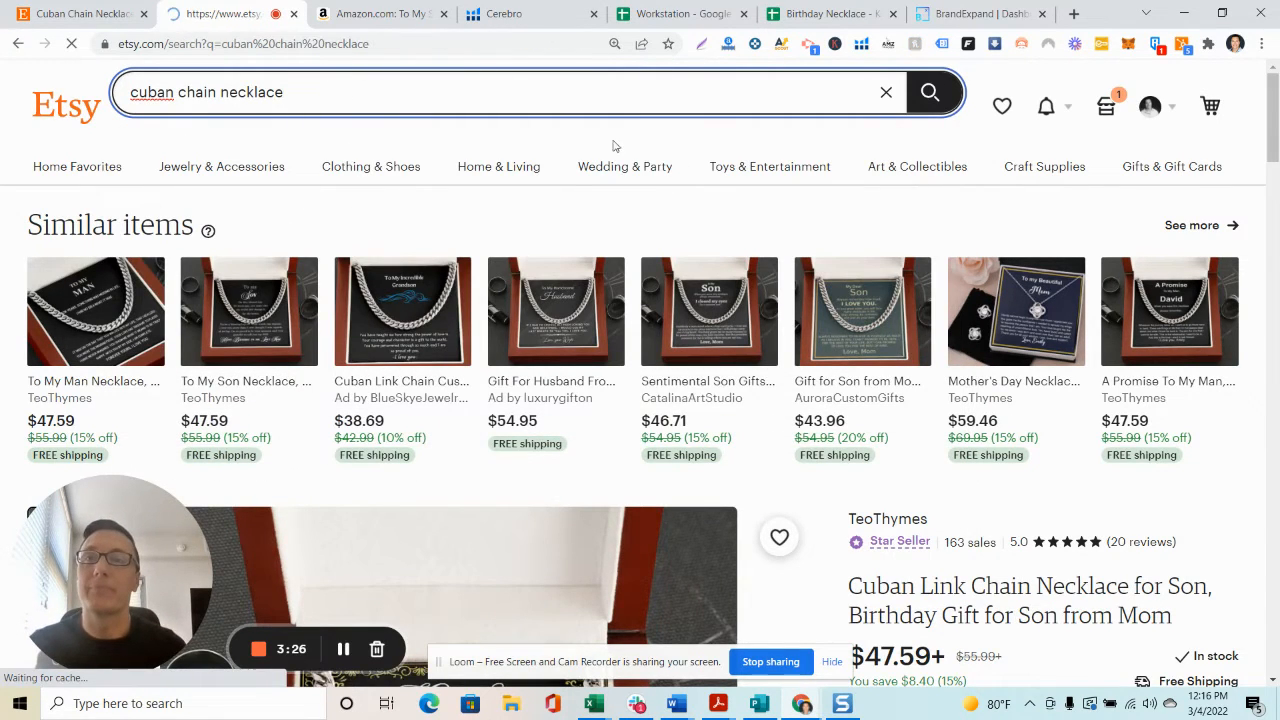
Step: Open ZonictaBrand's "Cuban Chain Necklace For Son From Mom" listing from the Etsy search results
scroll(616, 206, down, 1)
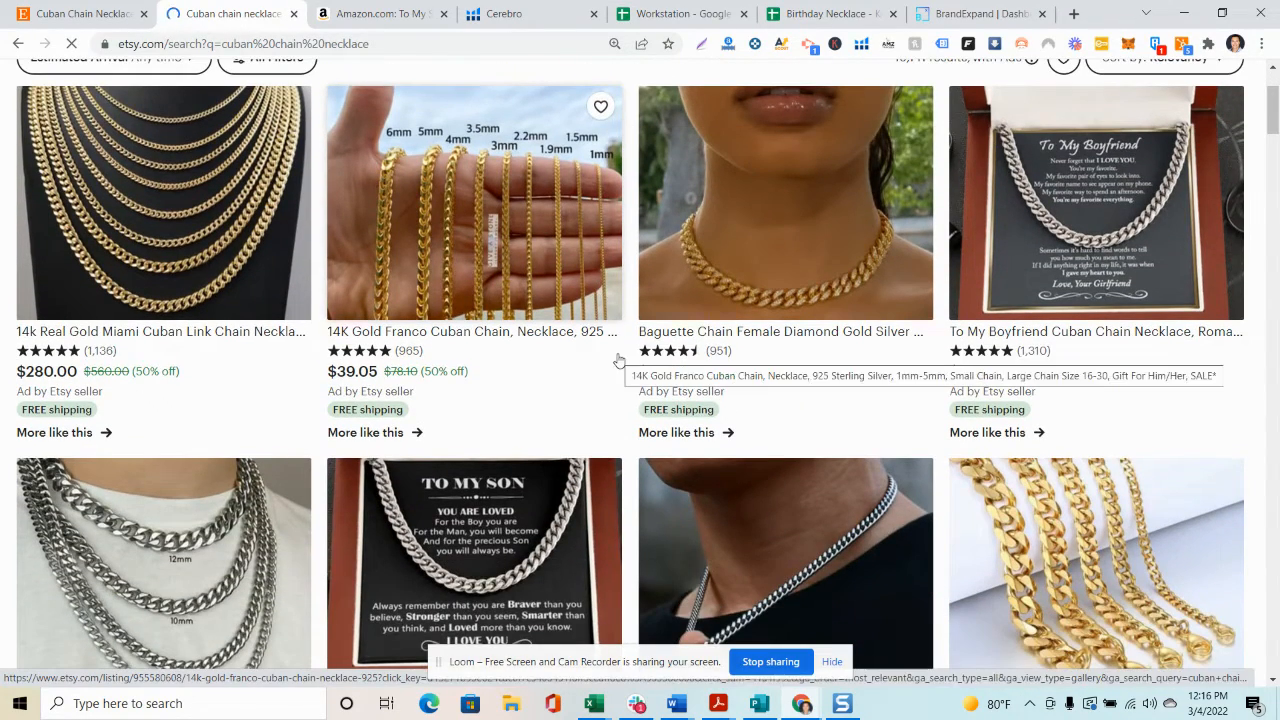
scroll(625, 412, down, 1)
scroll(600, 470, down, 1)
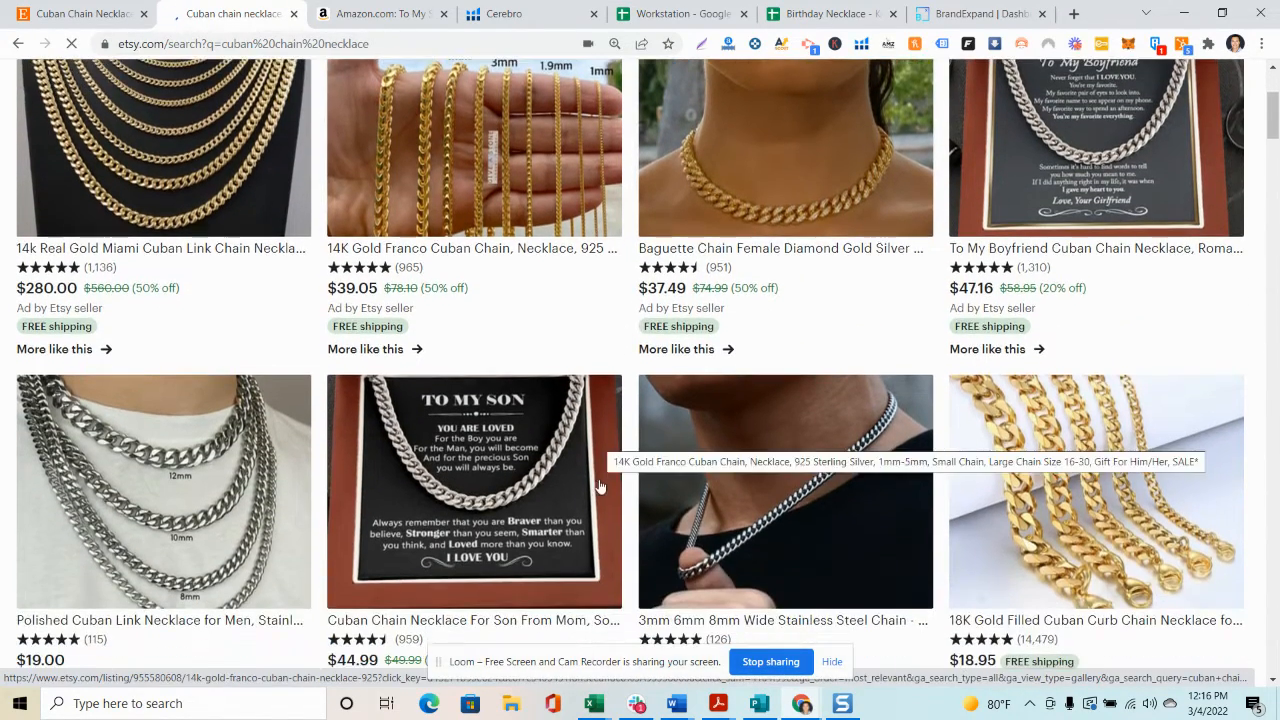
scroll(600, 485, down, 1)
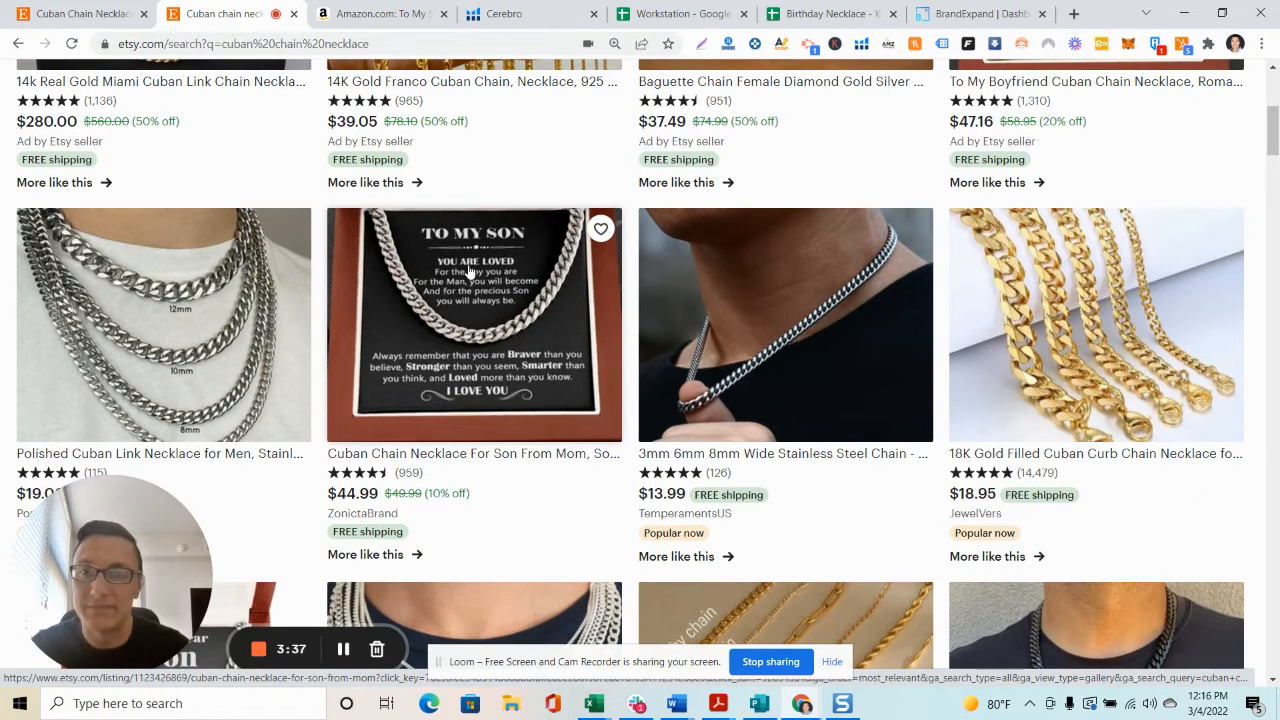
click(469, 300)
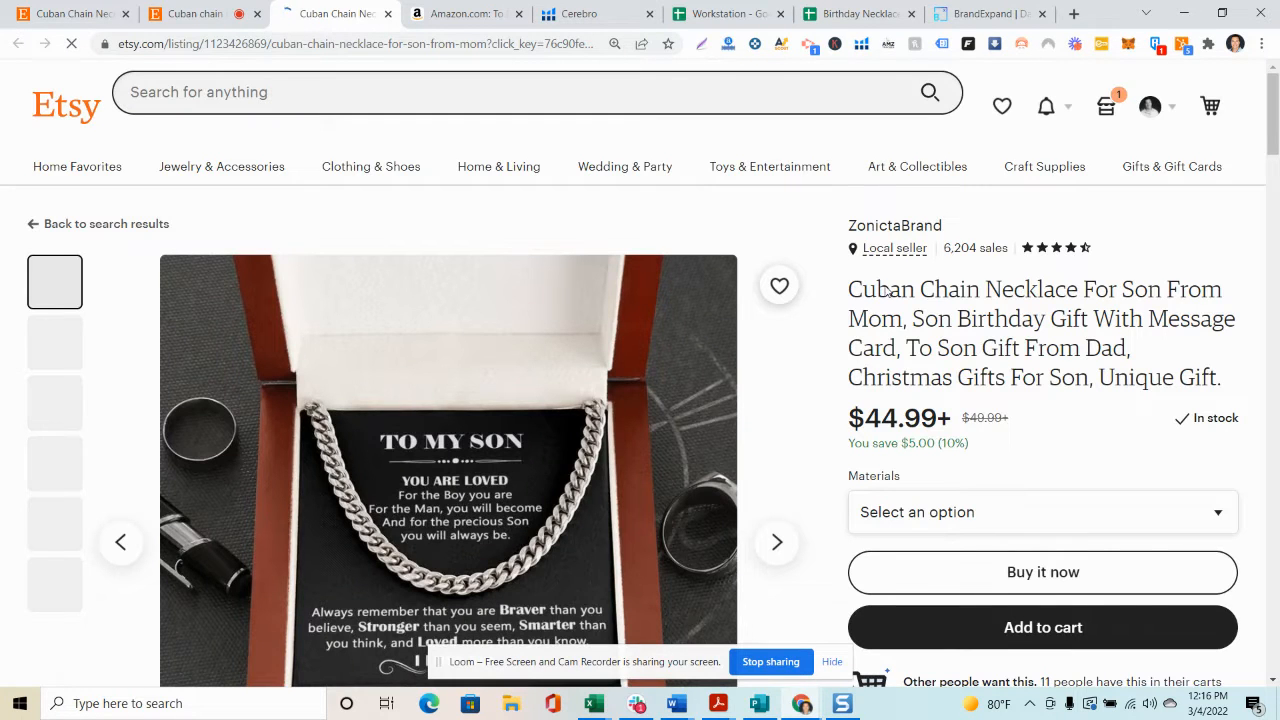
Step: Copy the full title text of ZonictaBrand's necklace listing, from "Cuban Chain Necklace" through "Unique Gift"
scroll(886, 290, down, 1)
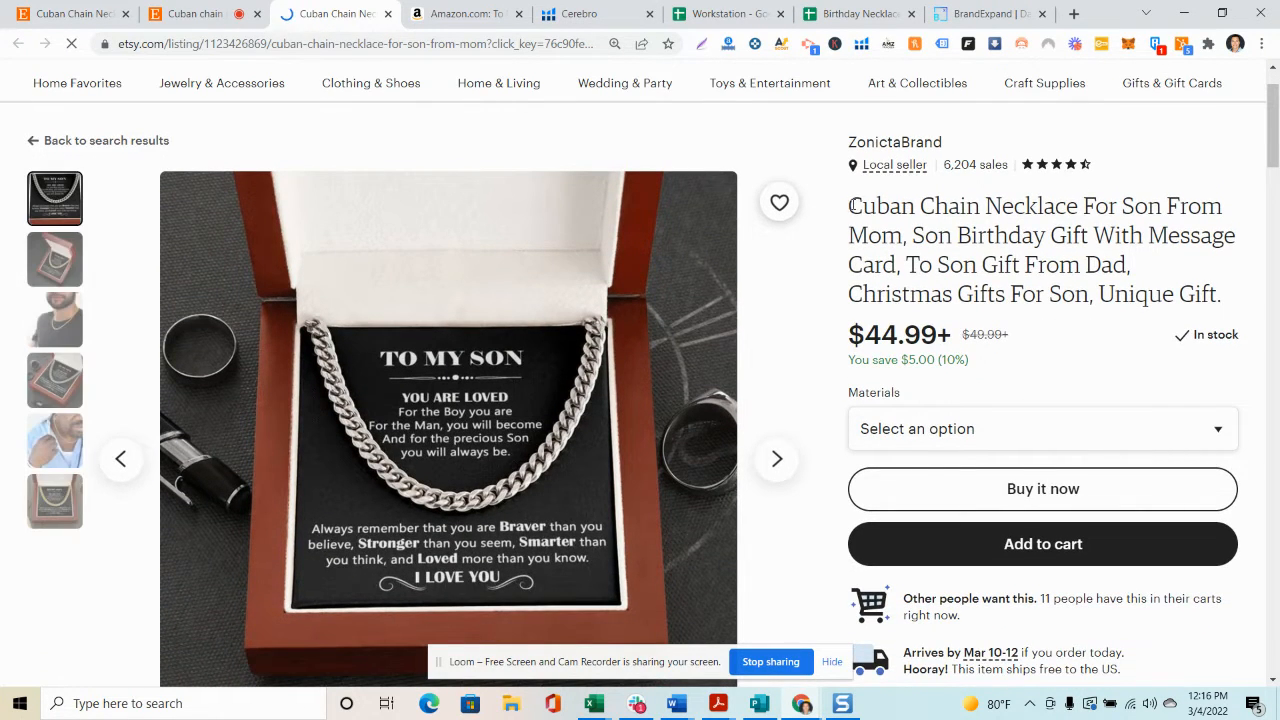
drag(849, 206, 1217, 311)
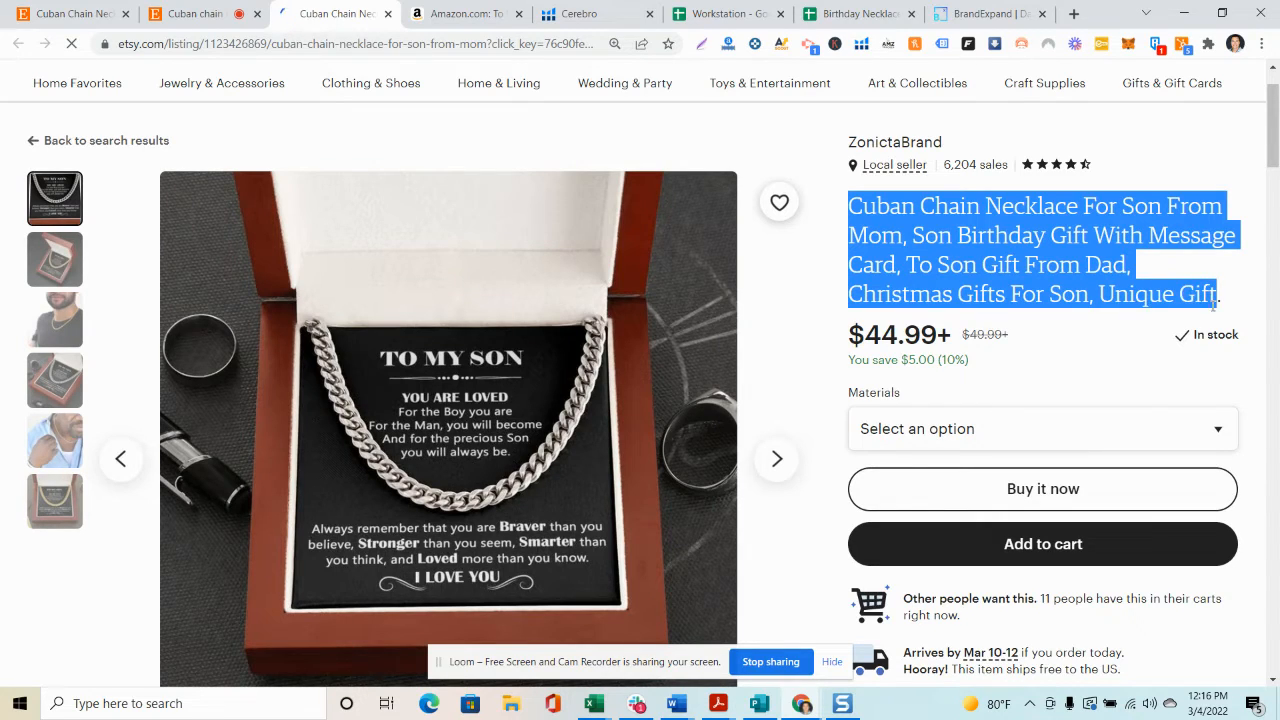
right_click(1213, 302)
click(1131, 320)
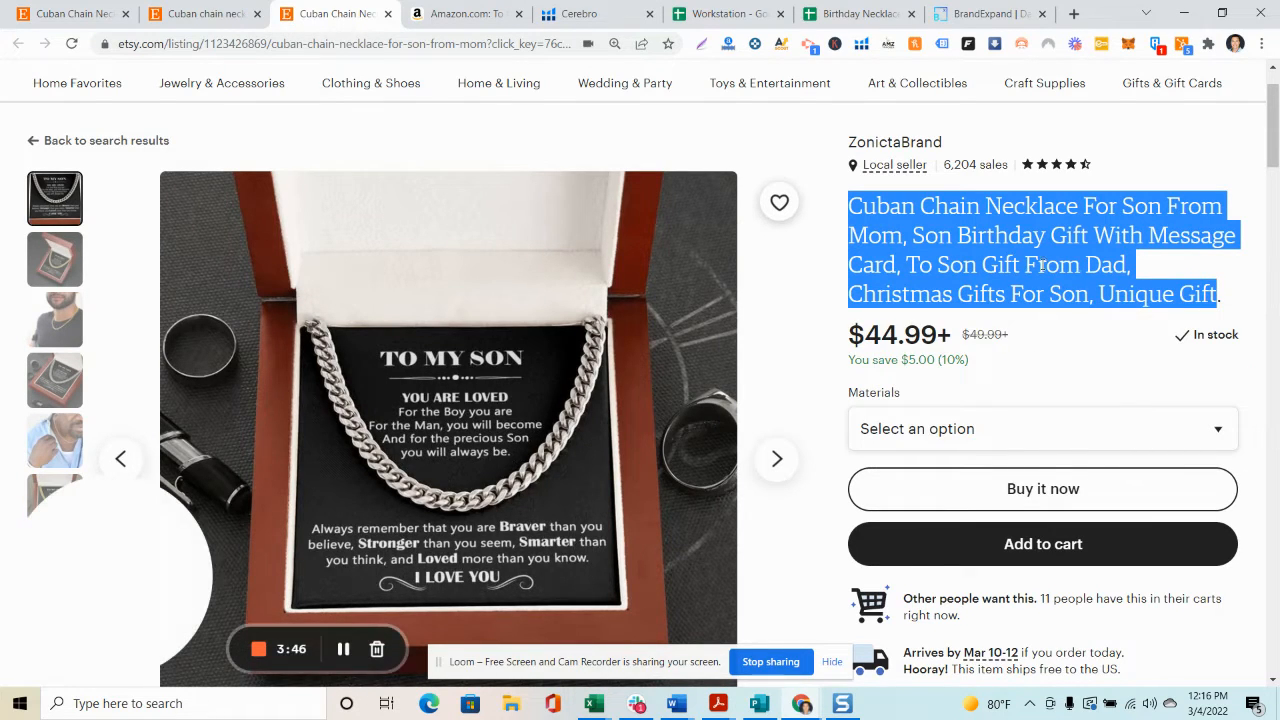
Step: Switch to Amazon and search for the copied Etsy title in place of the existing search text
click(451, 22)
click(401, 74)
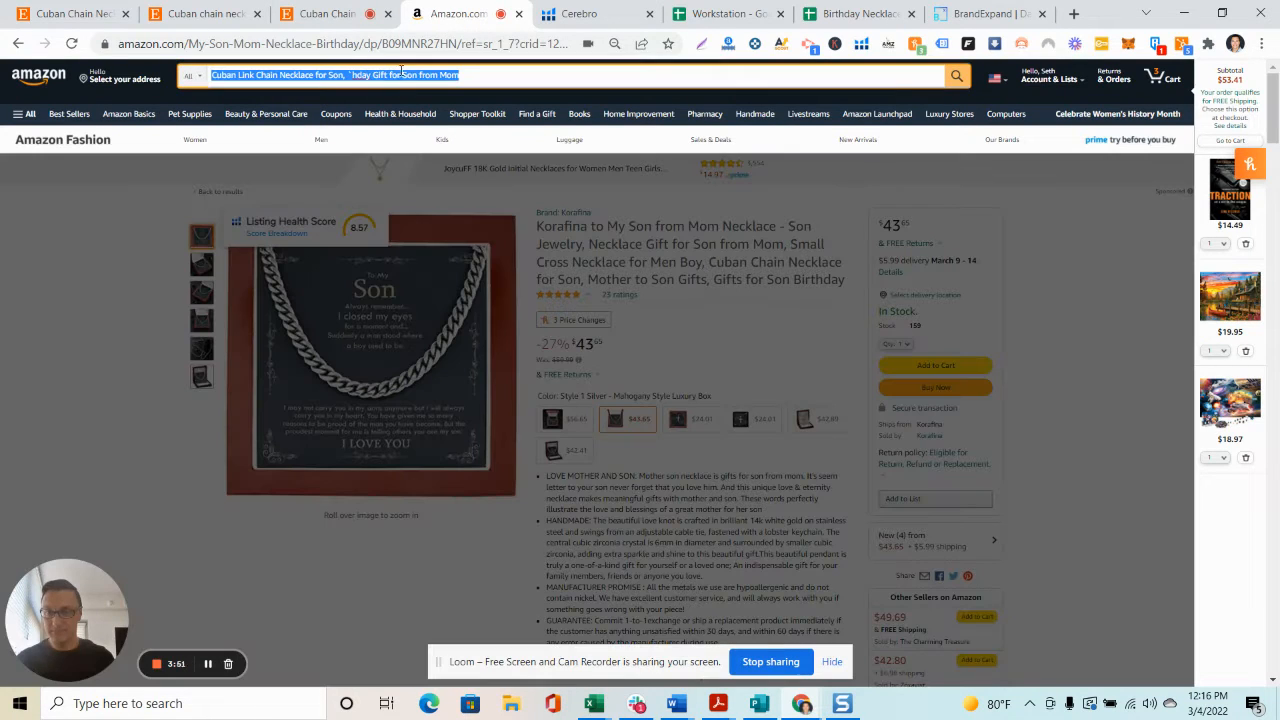
key(ctrl+v)
key(Return)
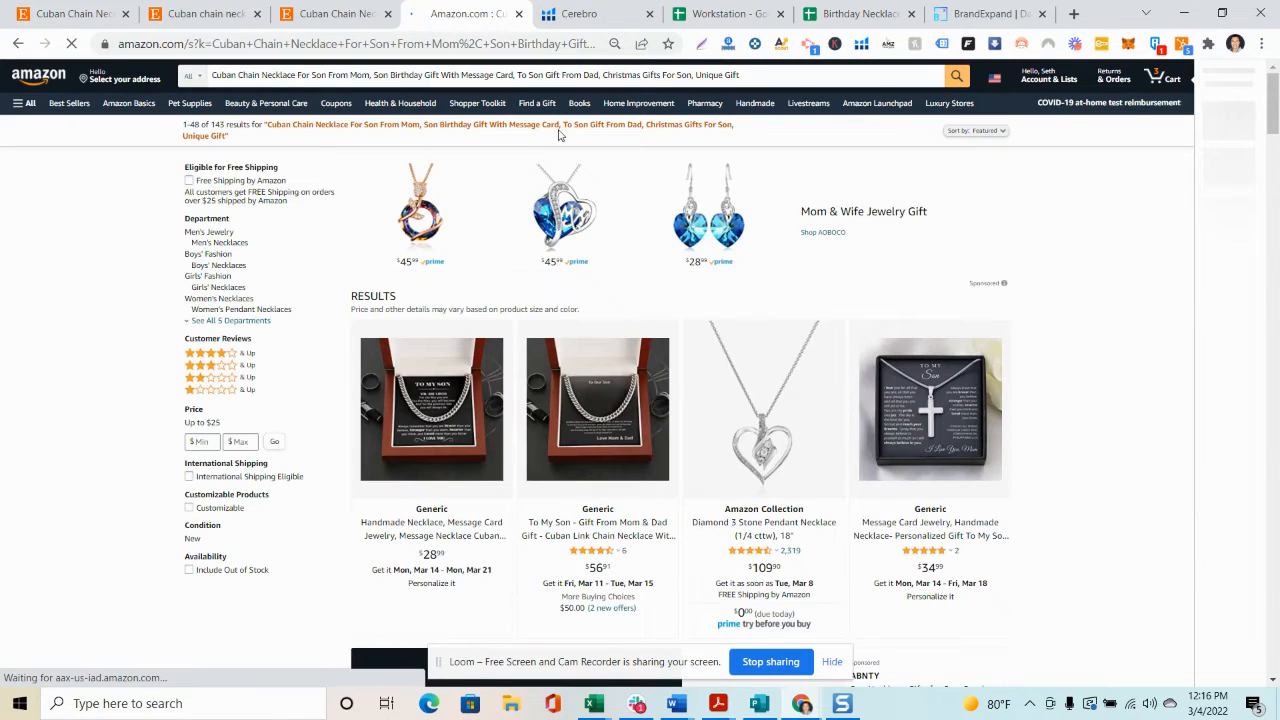
Step: Examine the Amazon results for Cuban chain necklaces similar to the Etsy product, checking their ratings and sales ranks
scroll(817, 243, down, 3)
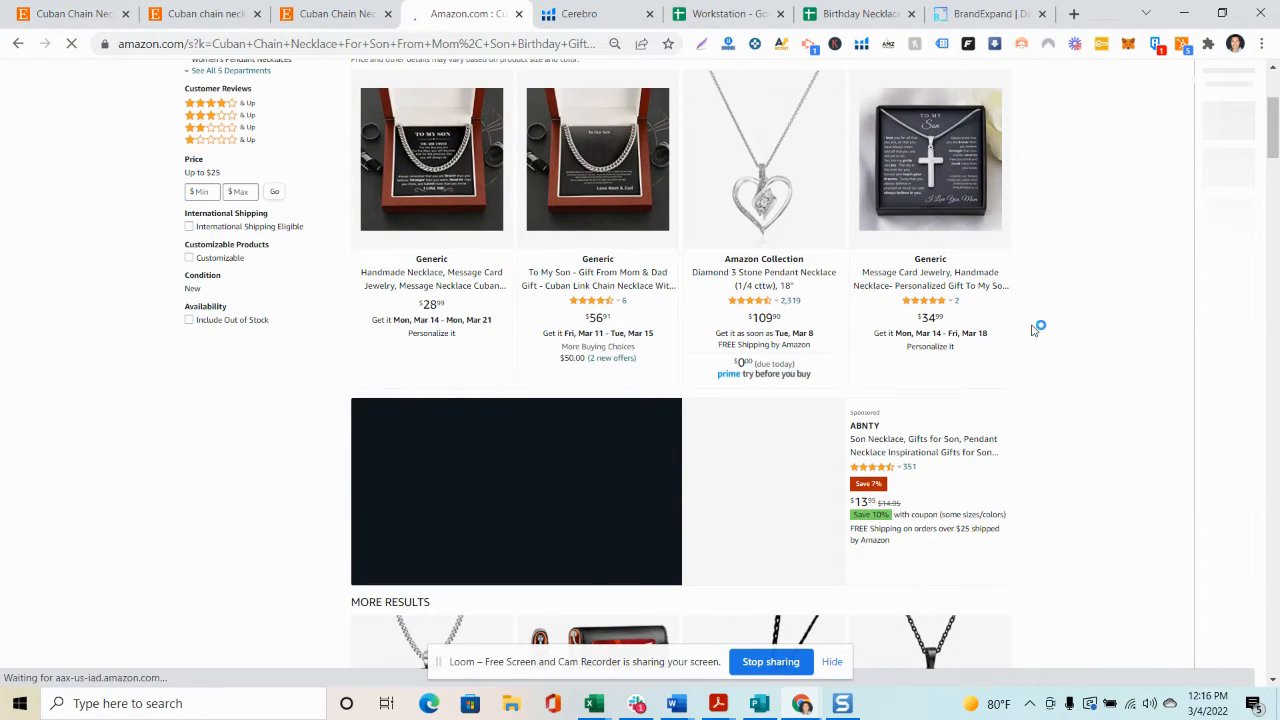
scroll(1035, 332, down, 10)
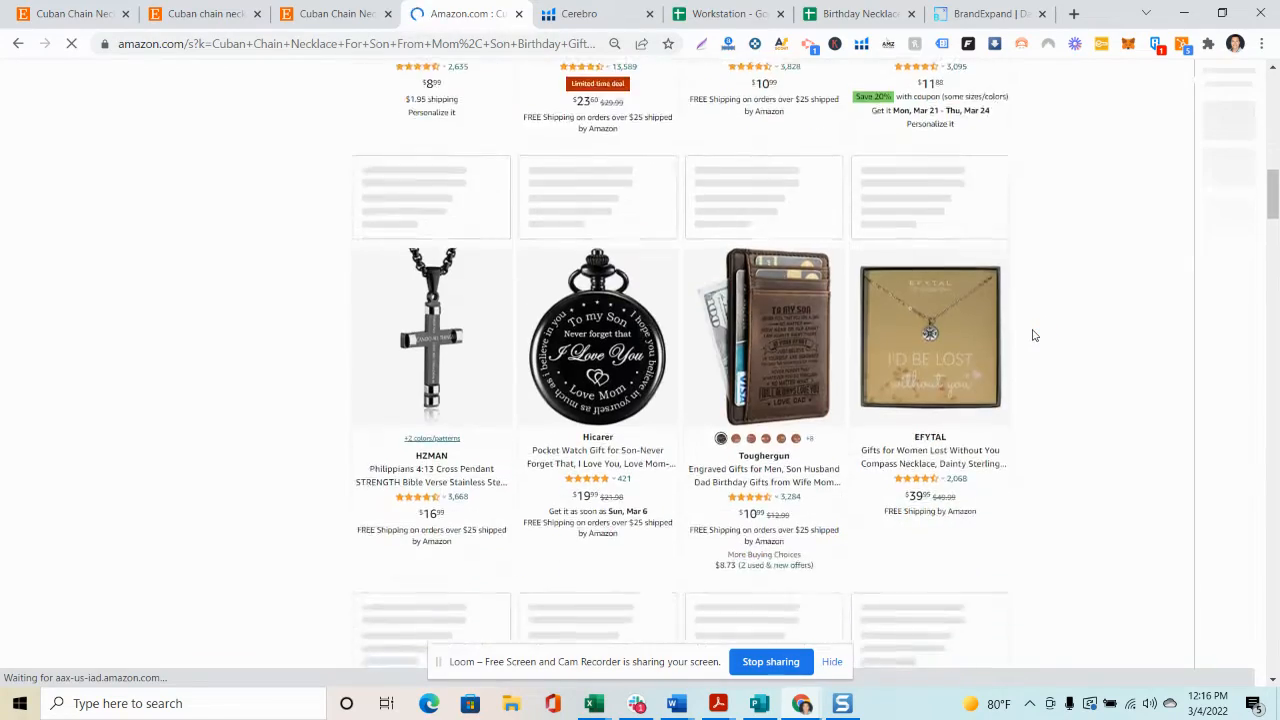
scroll(1035, 335, down, 5)
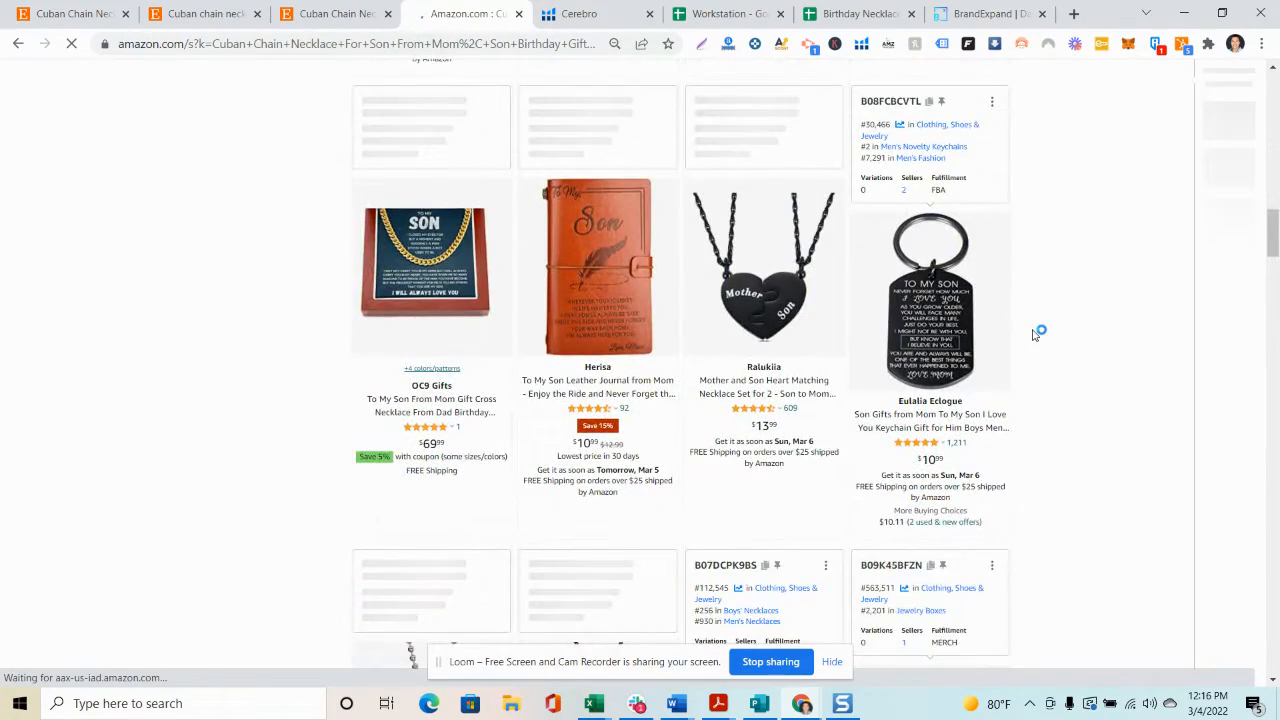
scroll(1035, 334, down, 8)
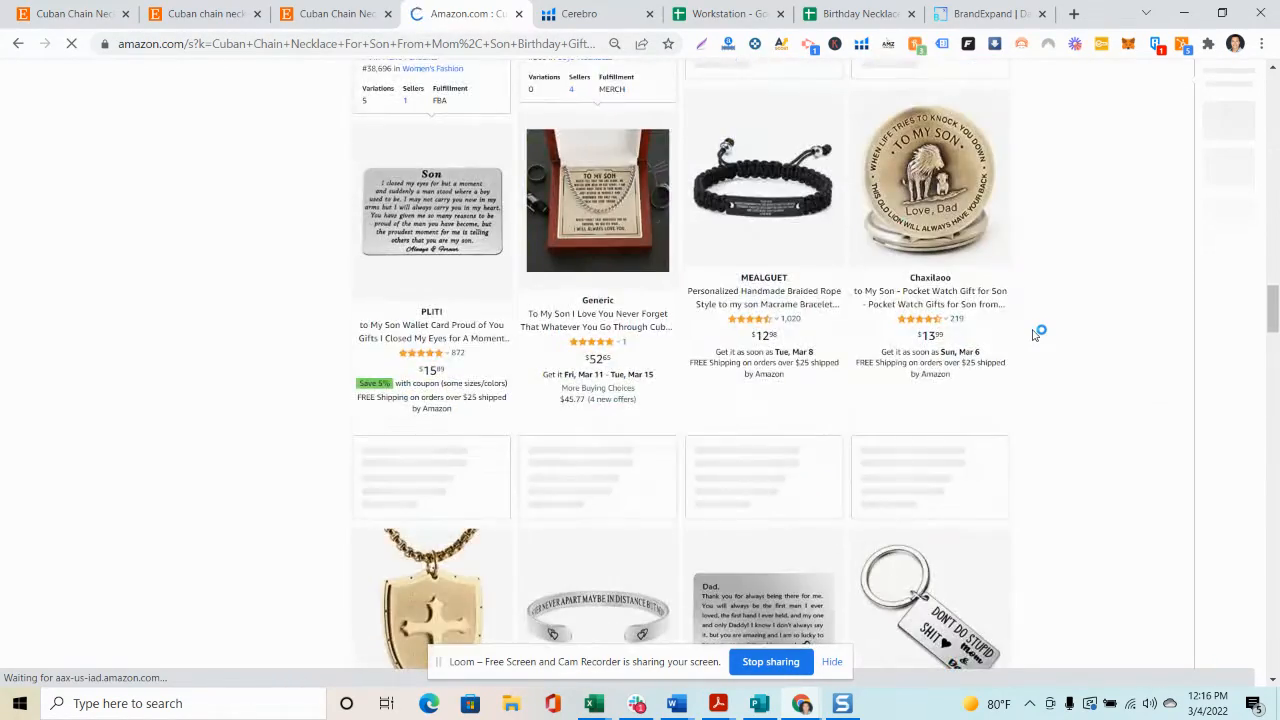
scroll(1035, 335, down, 8)
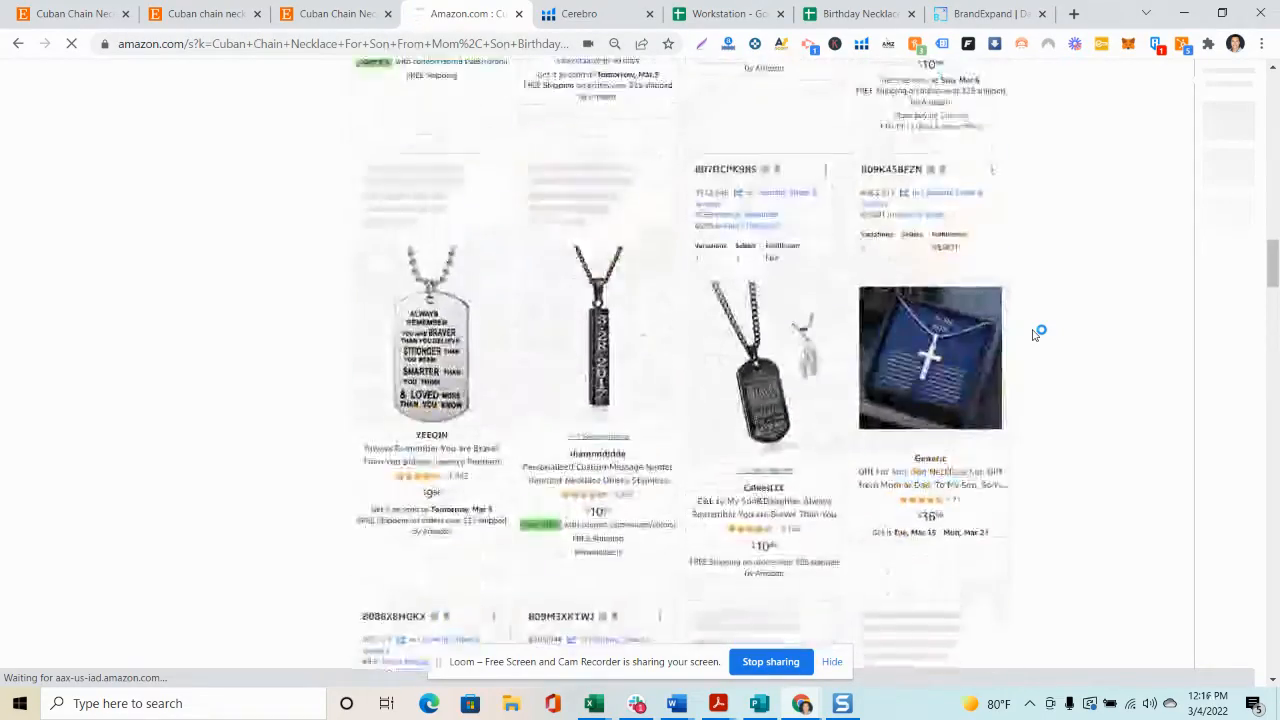
scroll(1035, 335, up, 10)
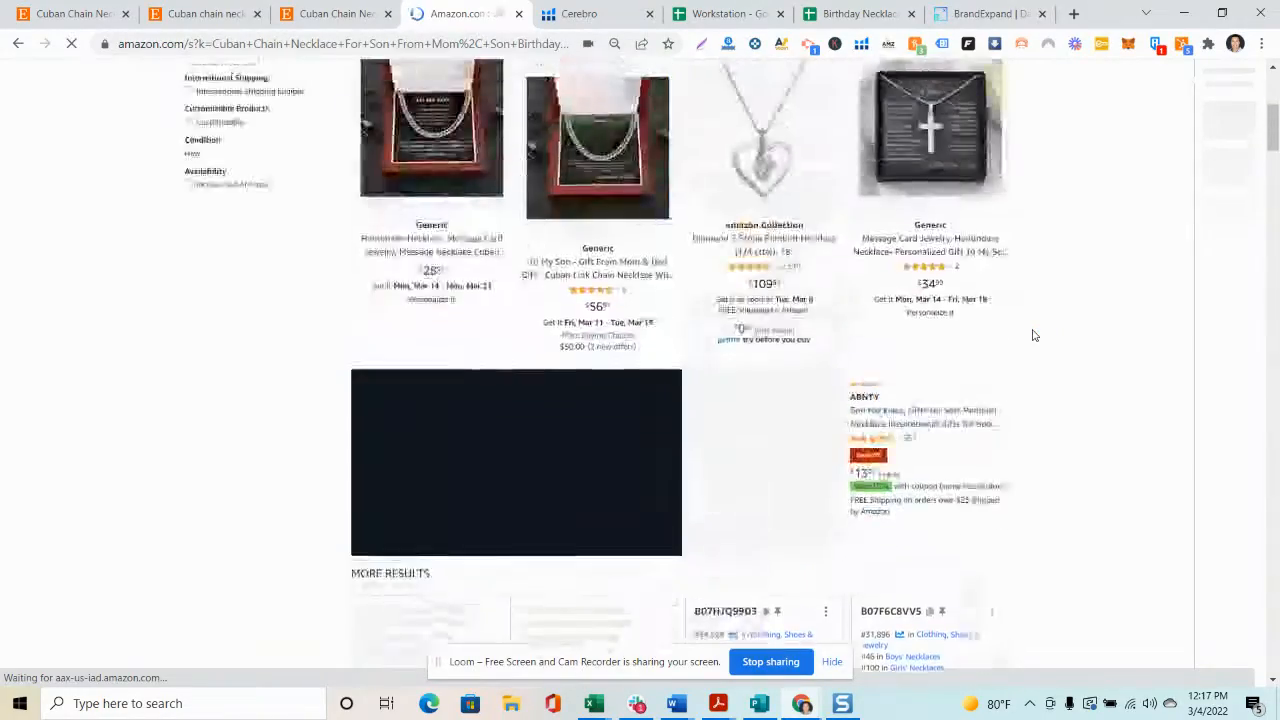
scroll(1035, 335, up, 5)
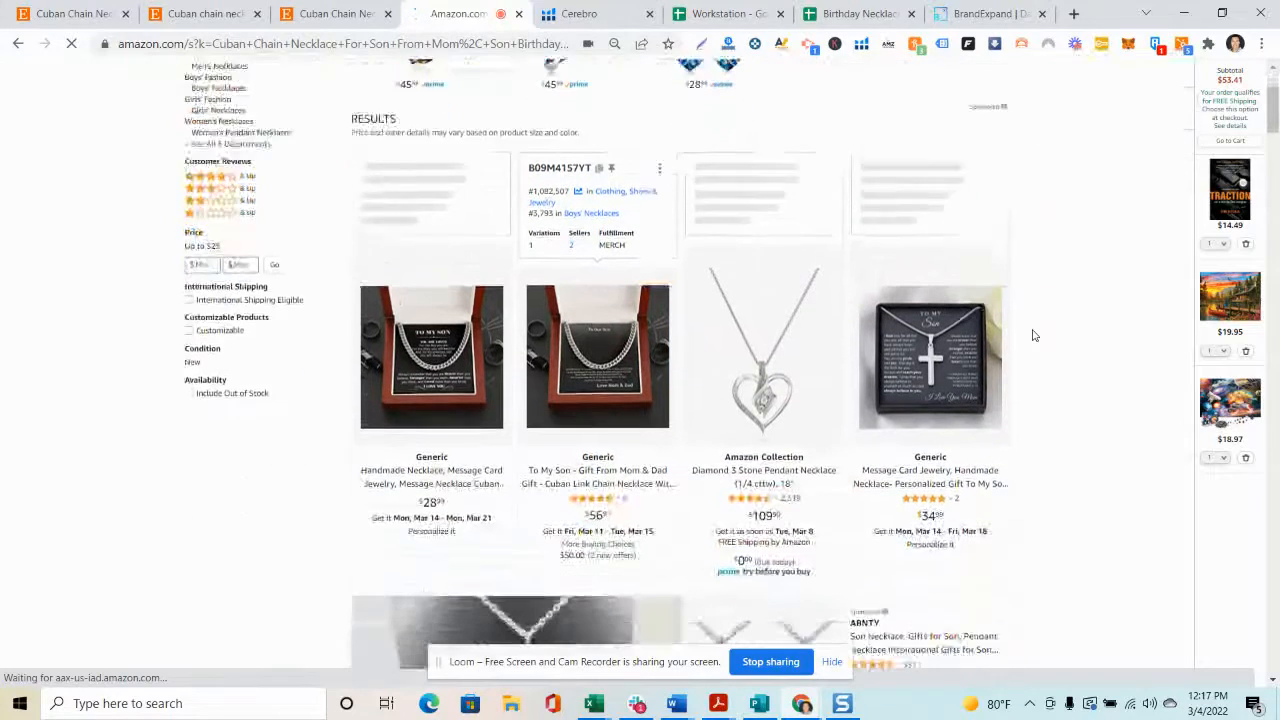
scroll(1035, 335, down, 1)
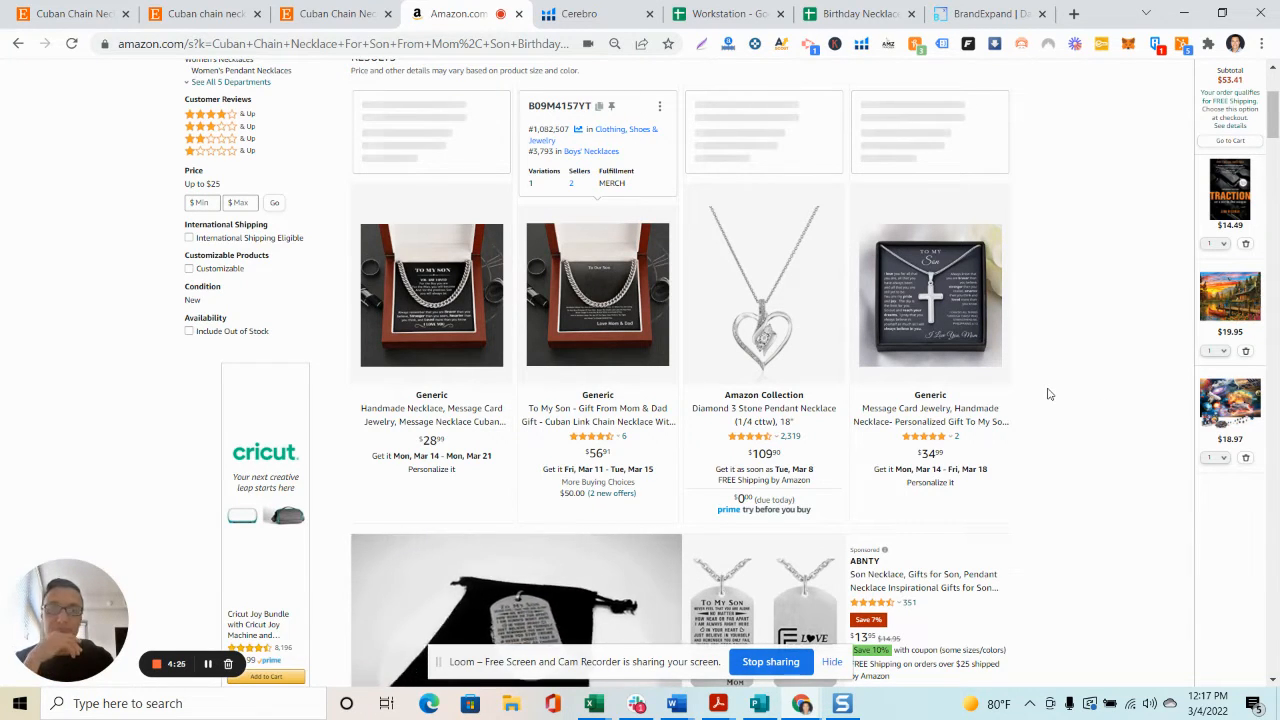
scroll(1040, 397, down, 8)
scroll(1046, 391, down, 8)
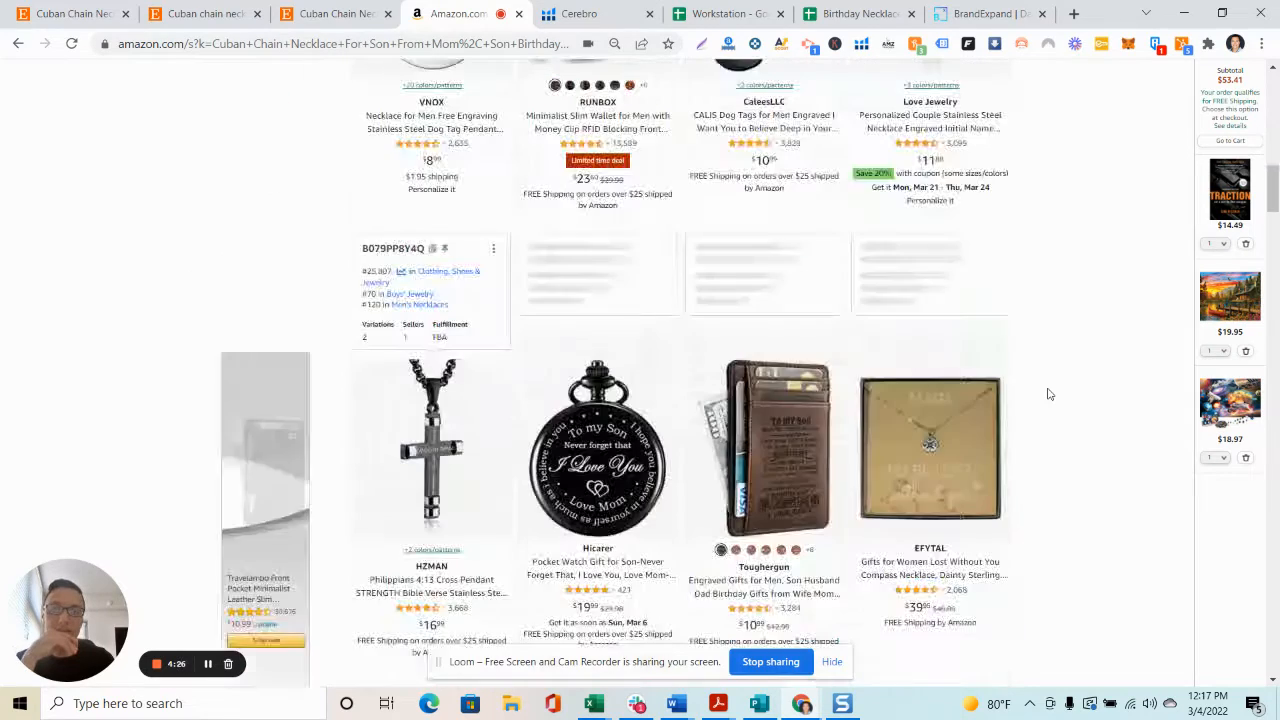
scroll(1046, 391, up, 11)
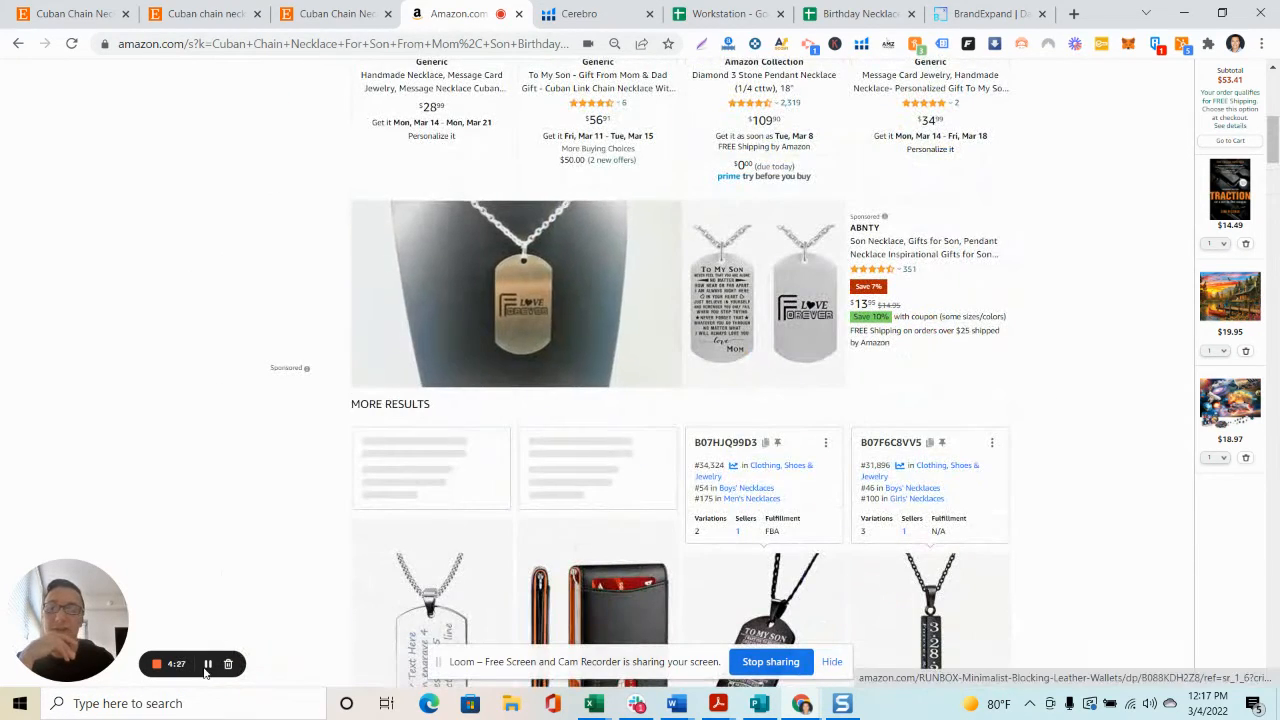
click(208, 664)
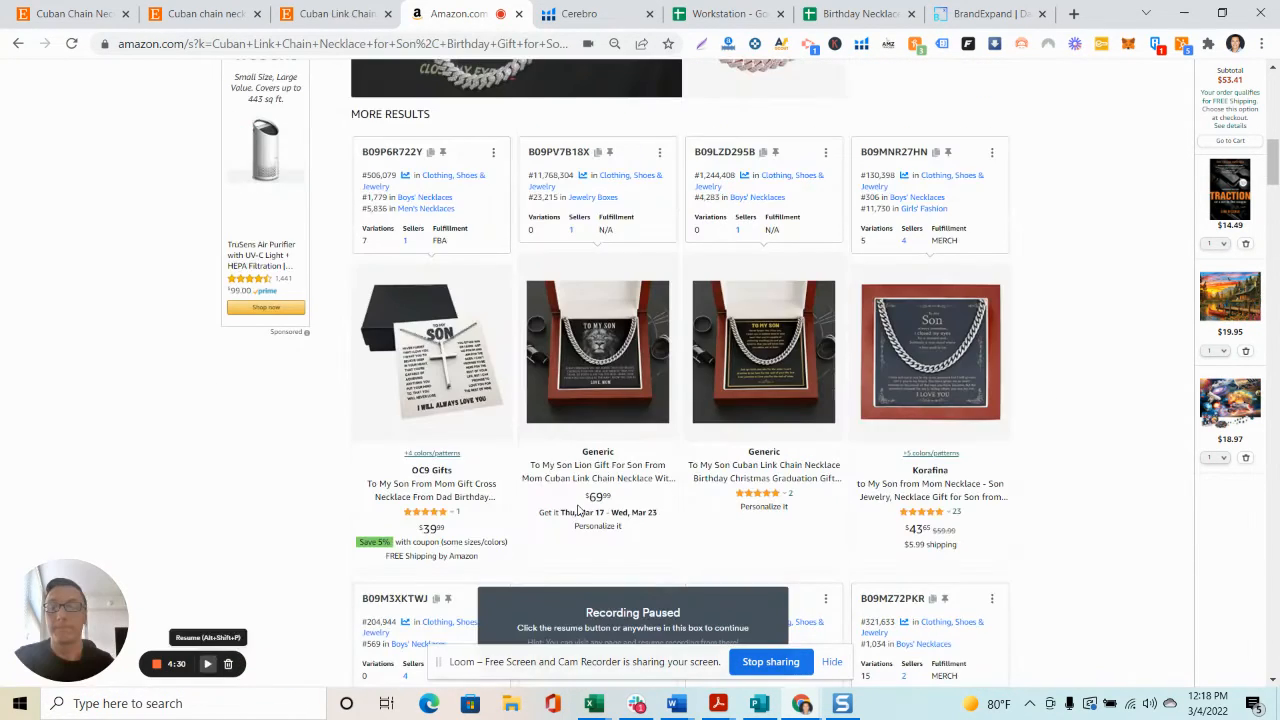
key(alt+shift+p)
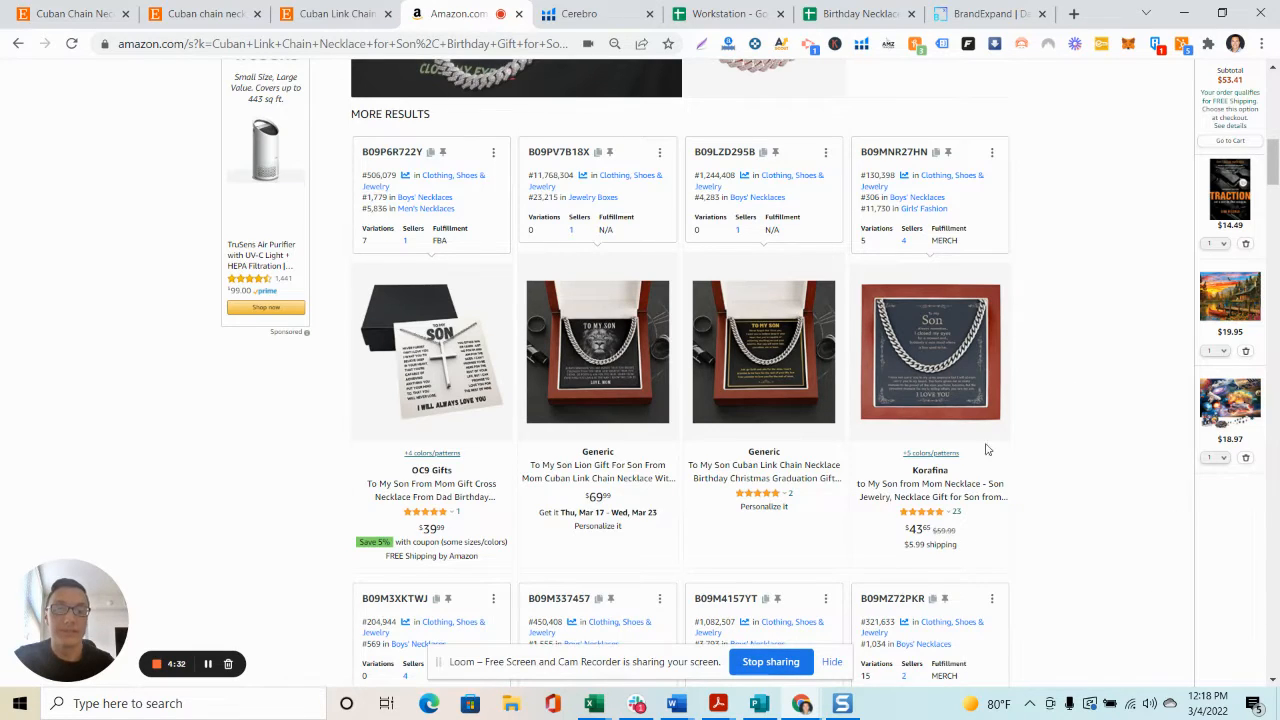
Step: Open Korafina's "to My Son from Mom Necklace" listing from the Amazon results and copy its ASIN, B09MNR27HN, from the page address
mouse_move(992, 498)
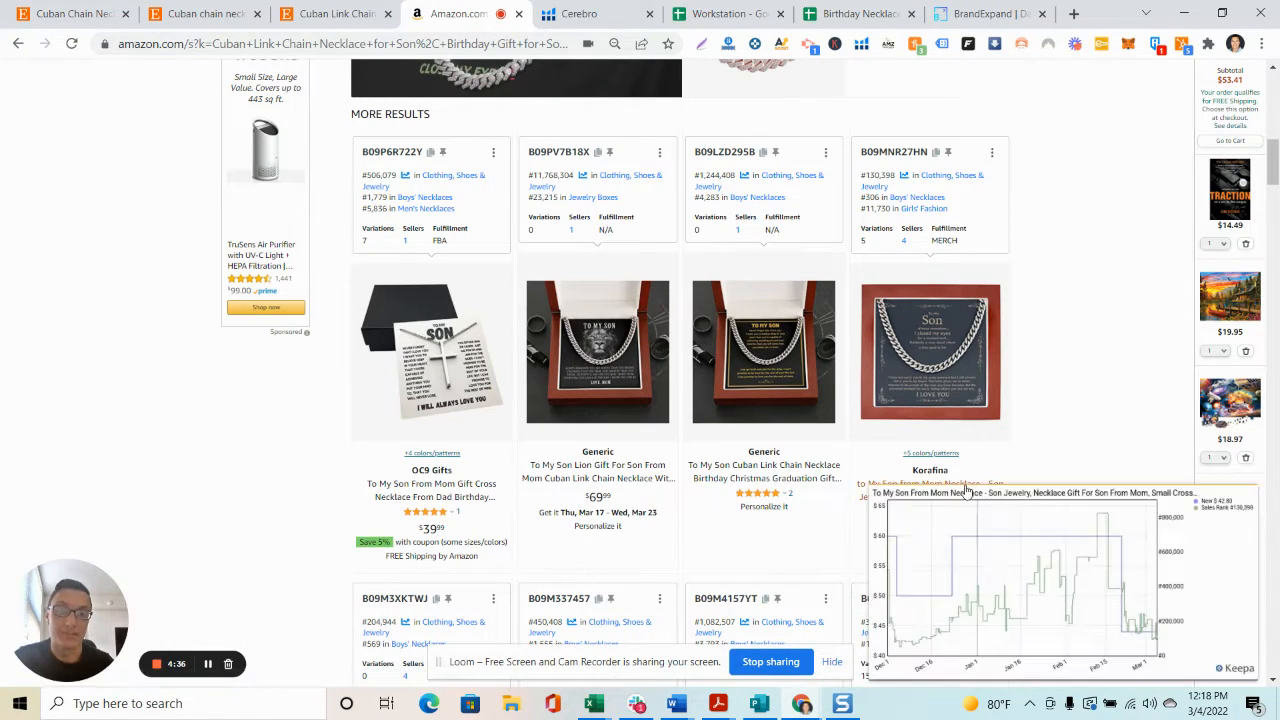
click(970, 488)
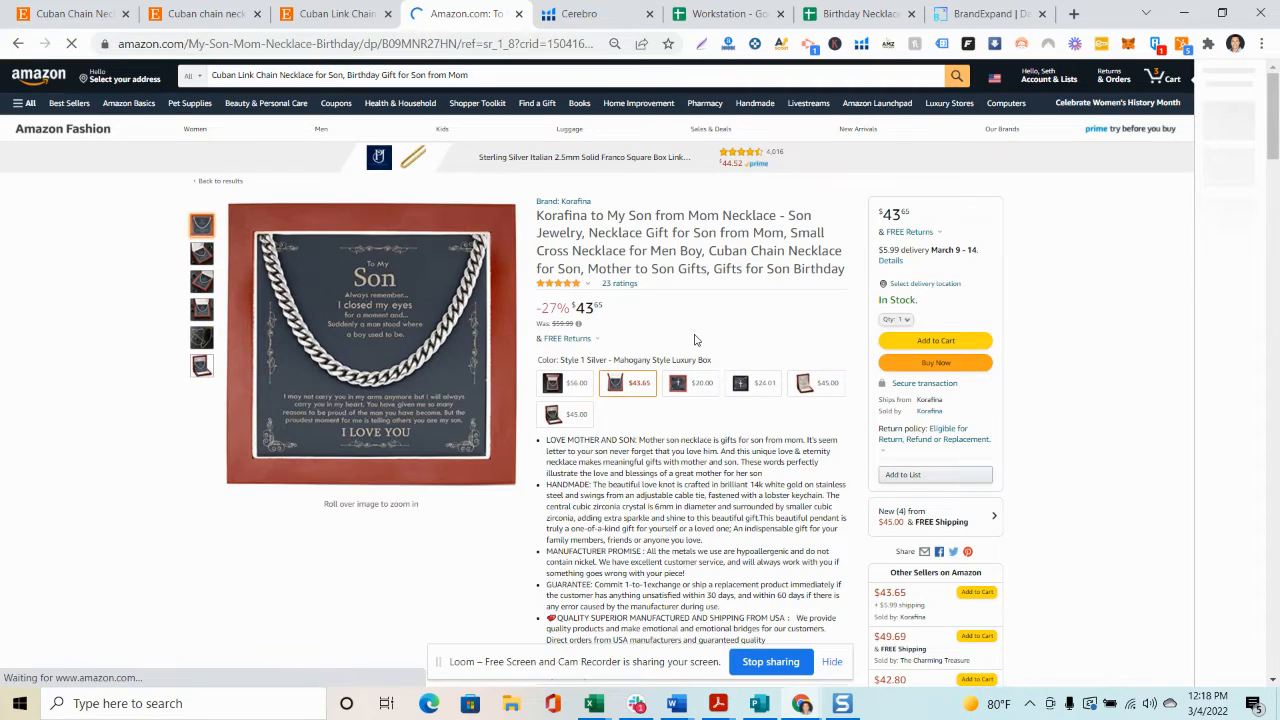
double_click(485, 44)
right_click(487, 45)
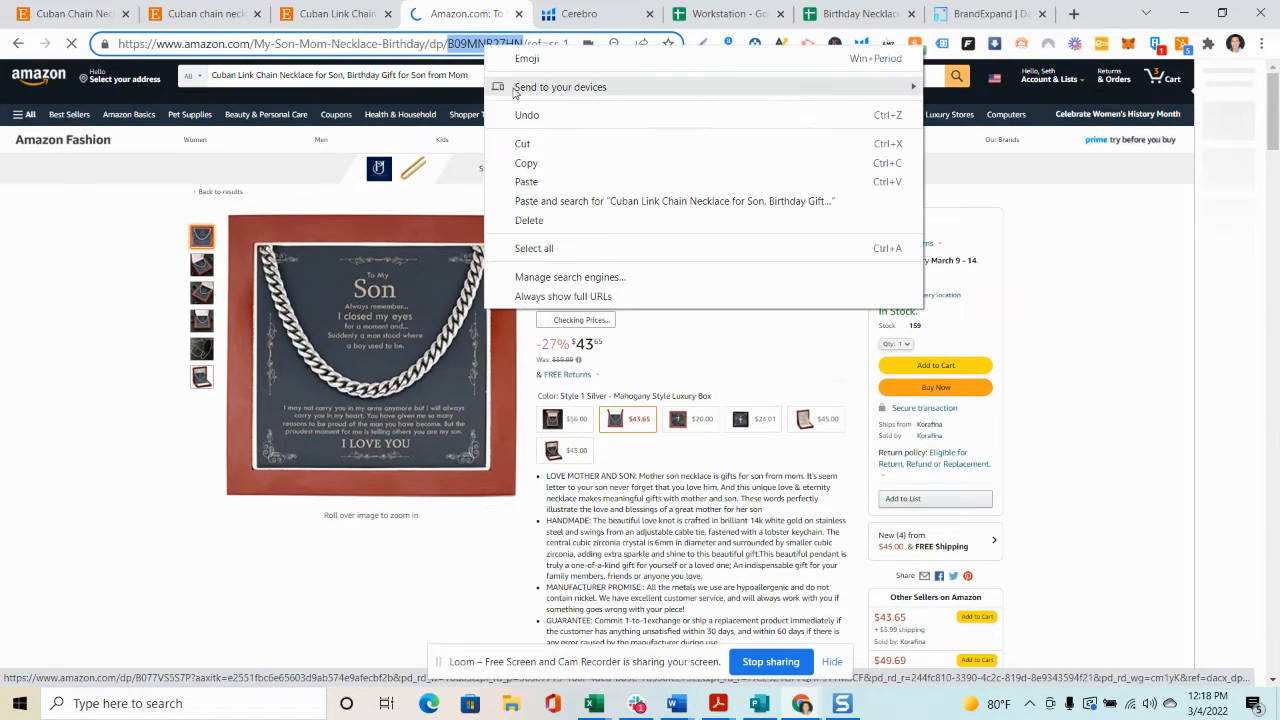
click(531, 162)
Step: Switch to Helium 10 Cerebro, enter the copied ASIN B09MNR27HN and retrieve the product's ranking keywords
click(578, 14)
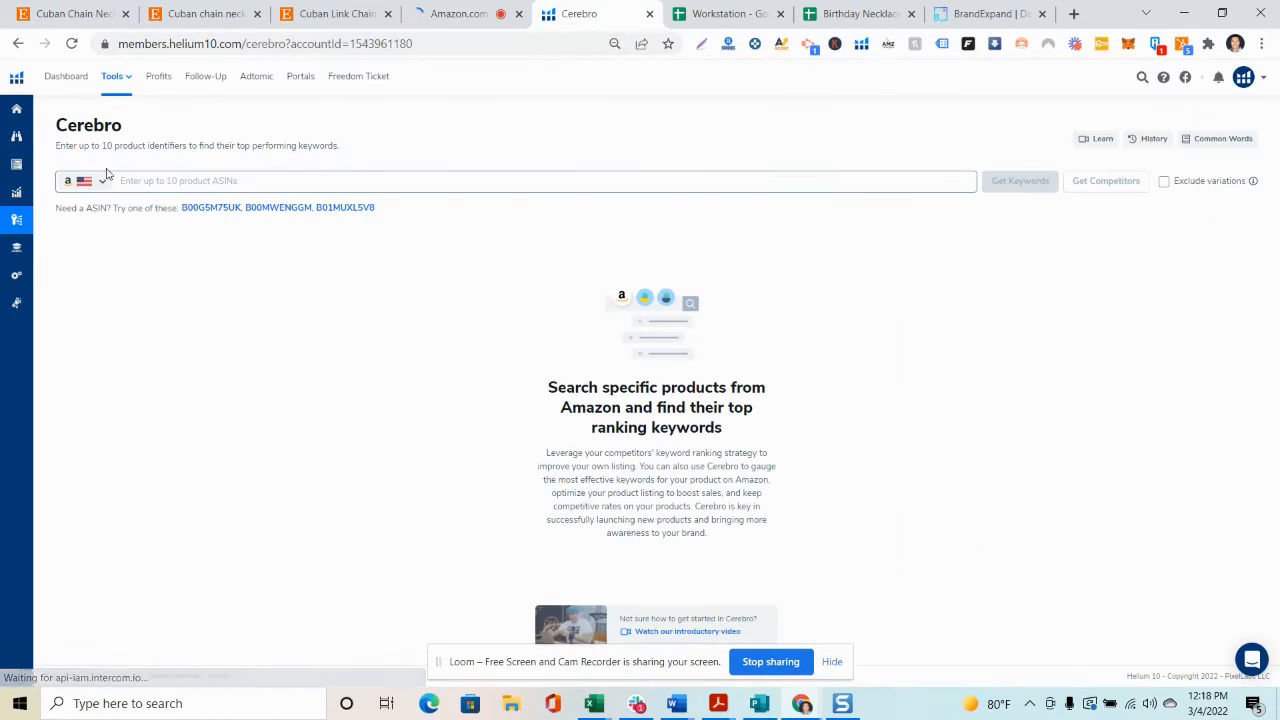
mouse_move(22, 233)
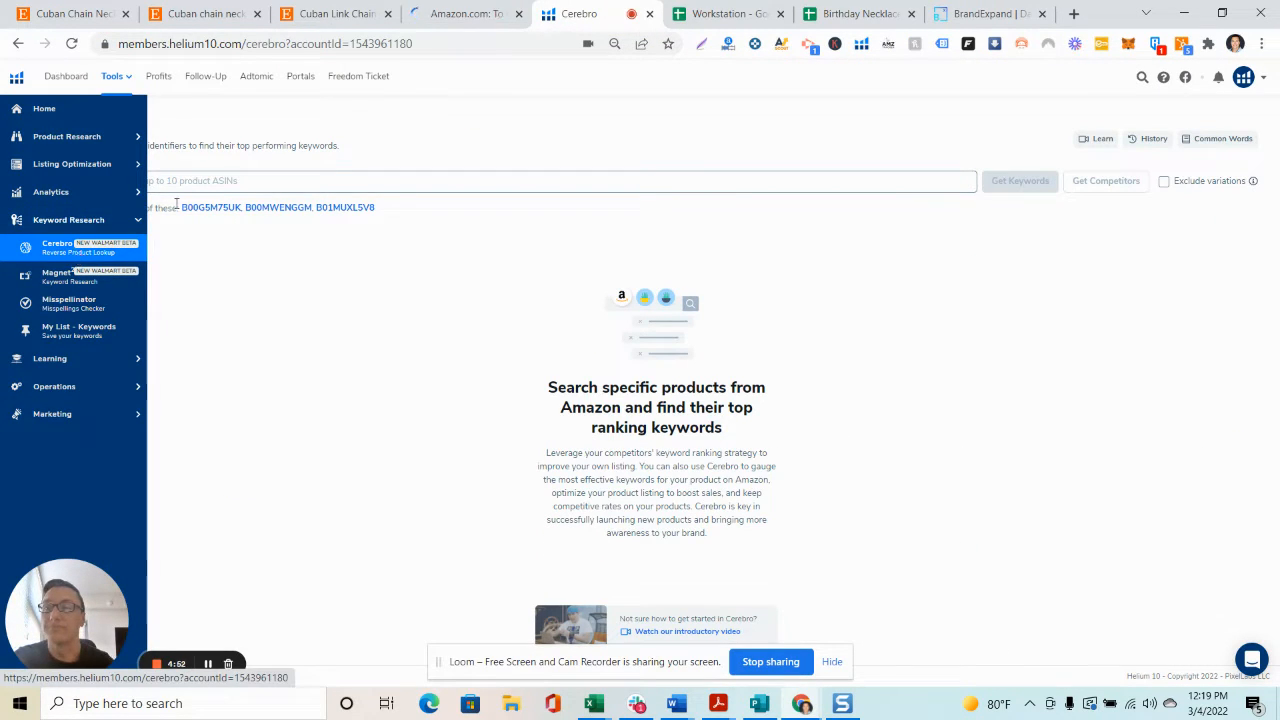
click(214, 180)
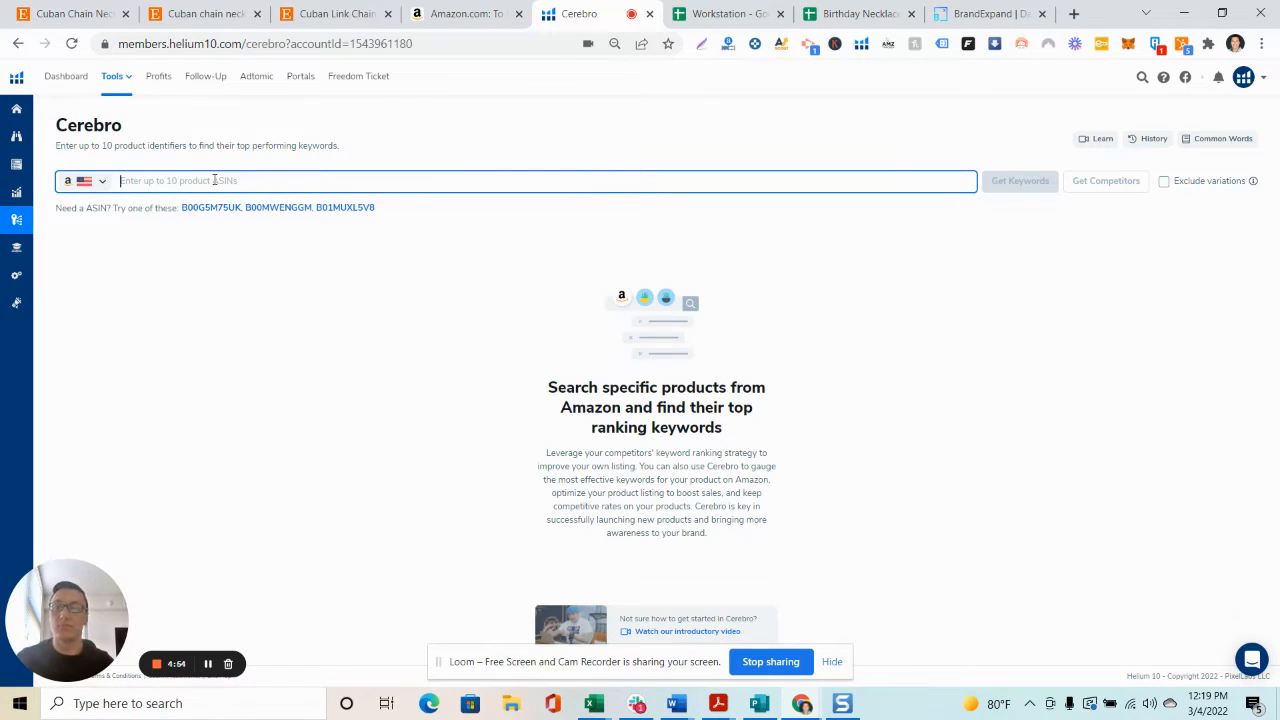
key(ctrl+v)
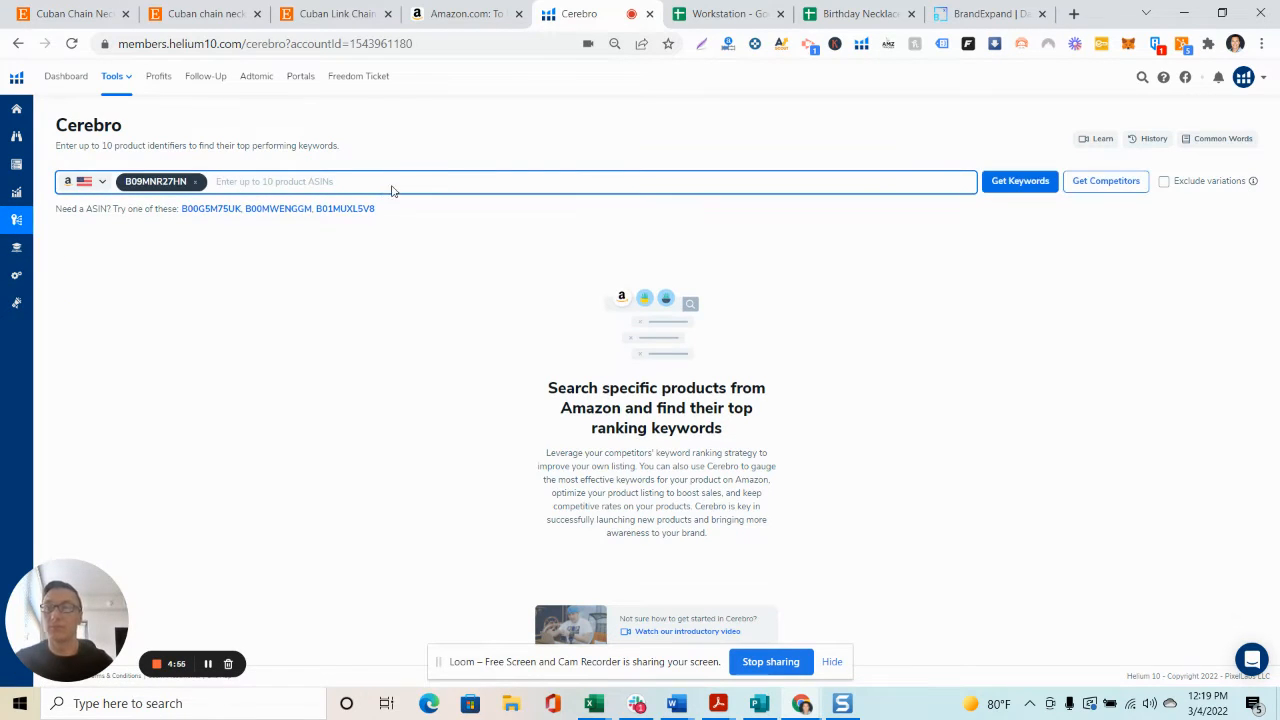
click(1016, 191)
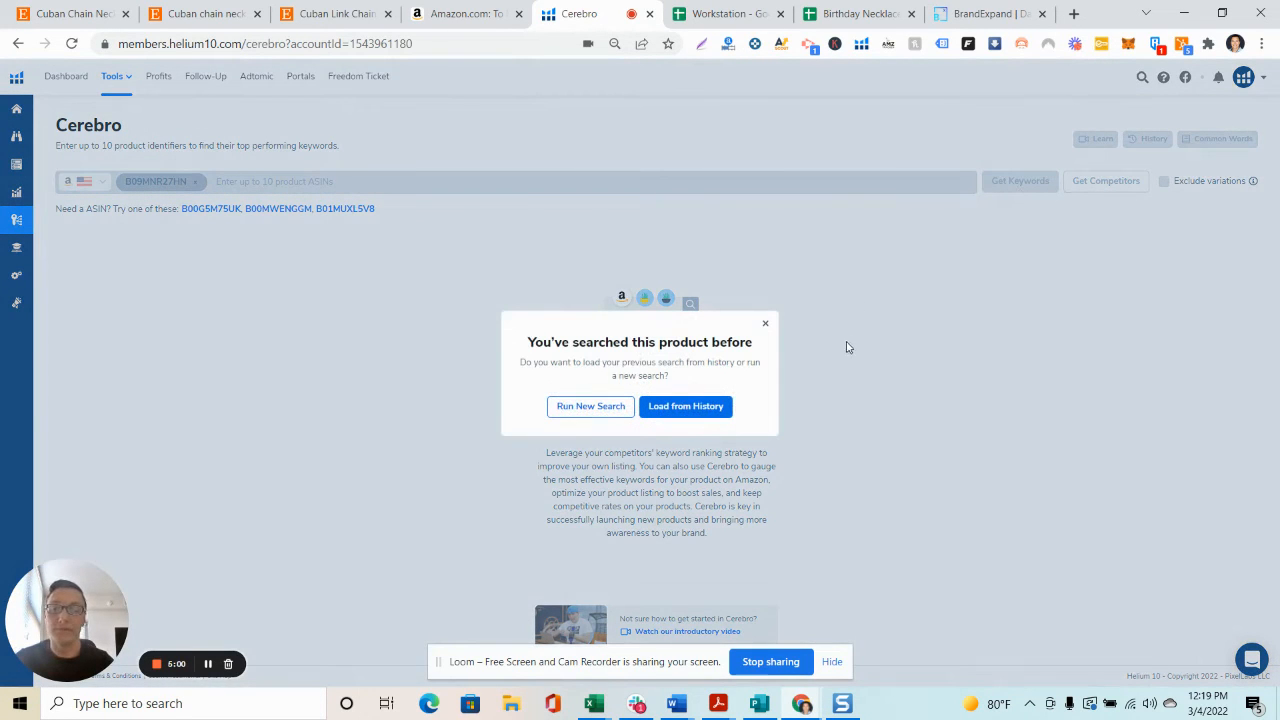
click(626, 408)
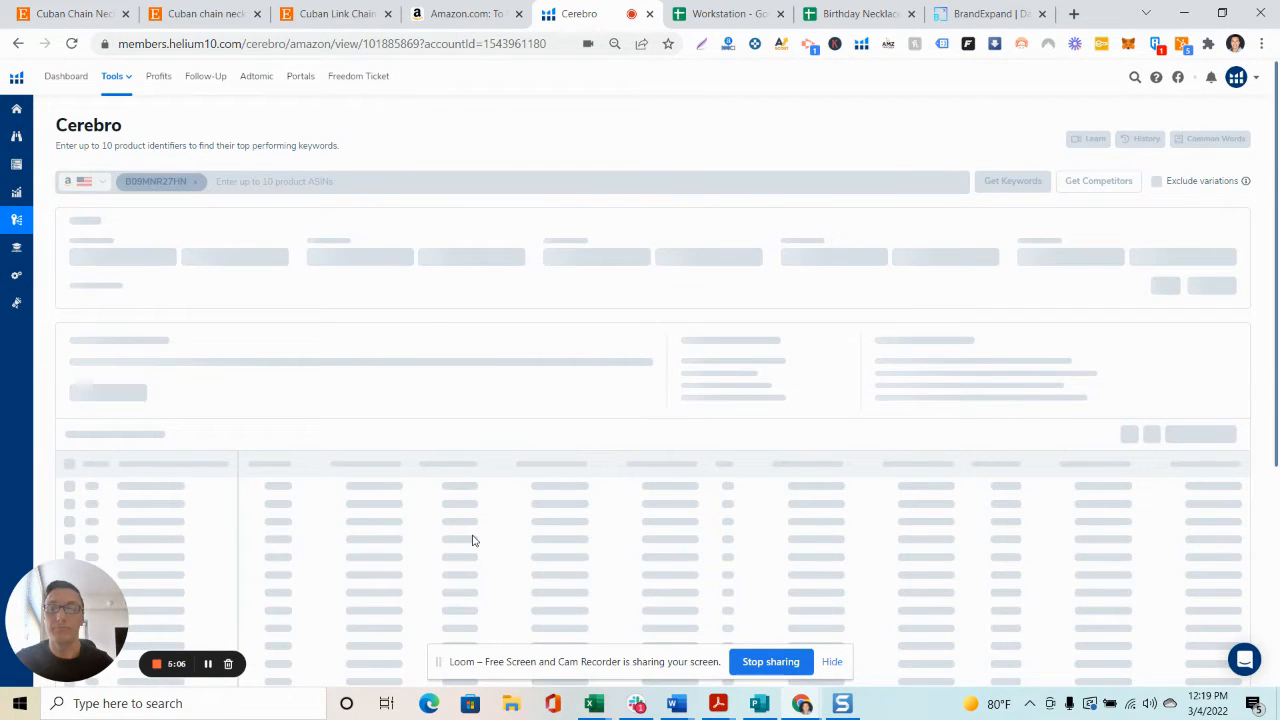
Step: Widen the Keyword Phrase column of the Cerebro results so the full phrases can be read
scroll(485, 515, down, 3)
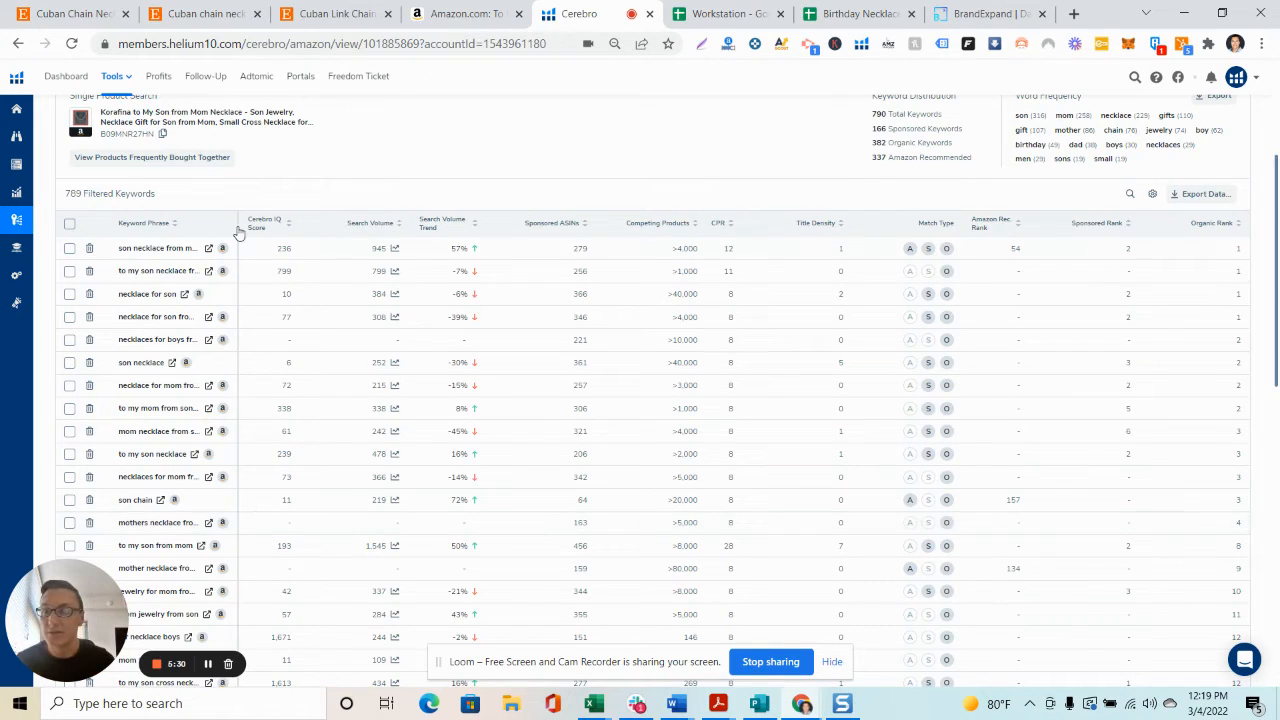
drag(239, 226, 302, 229)
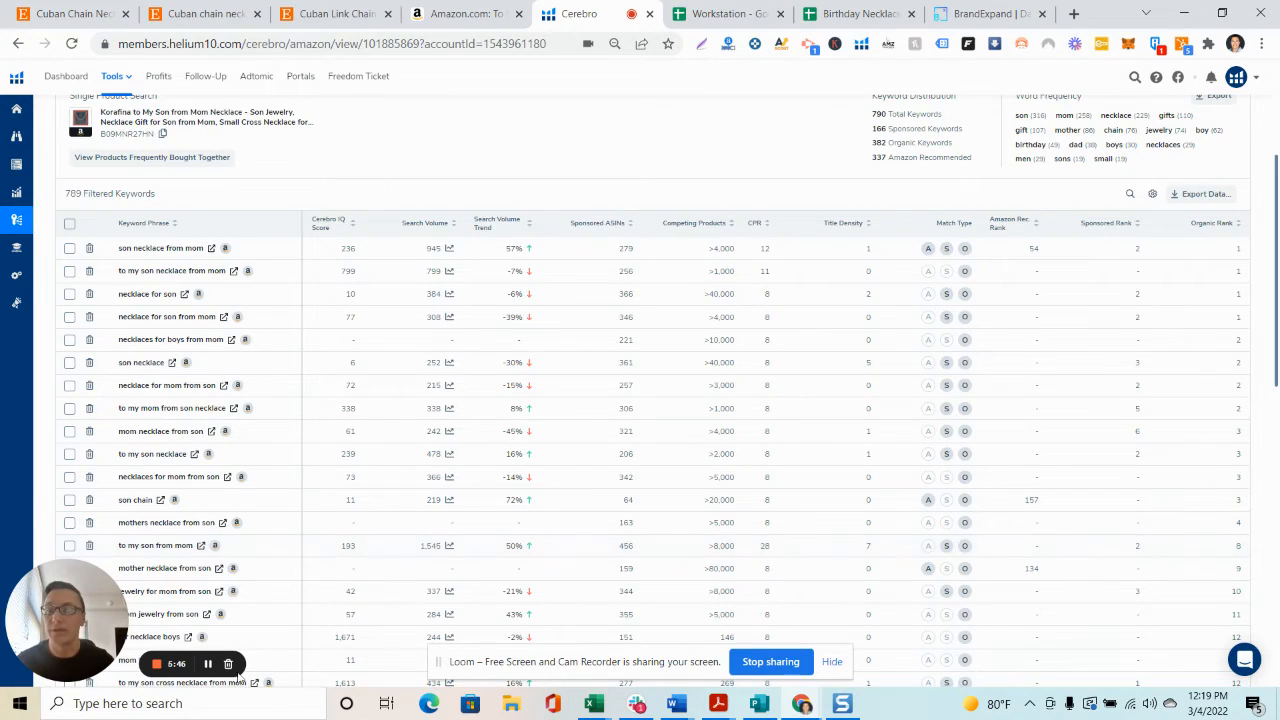
click(208, 663)
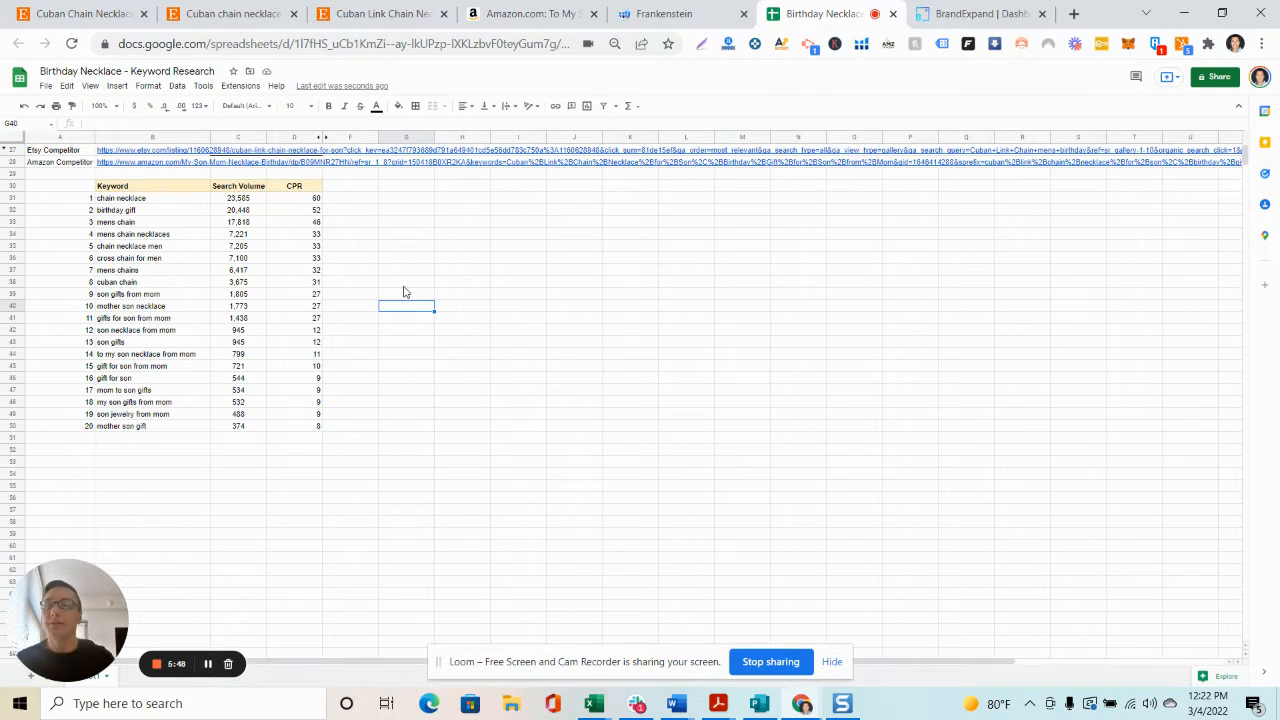
Step: In the "Birthday Necklace - Keyword Research" spreadsheet, examine the numbered keyword list alongside its search volumes
click(168, 206)
drag(239, 204, 160, 429)
click(518, 320)
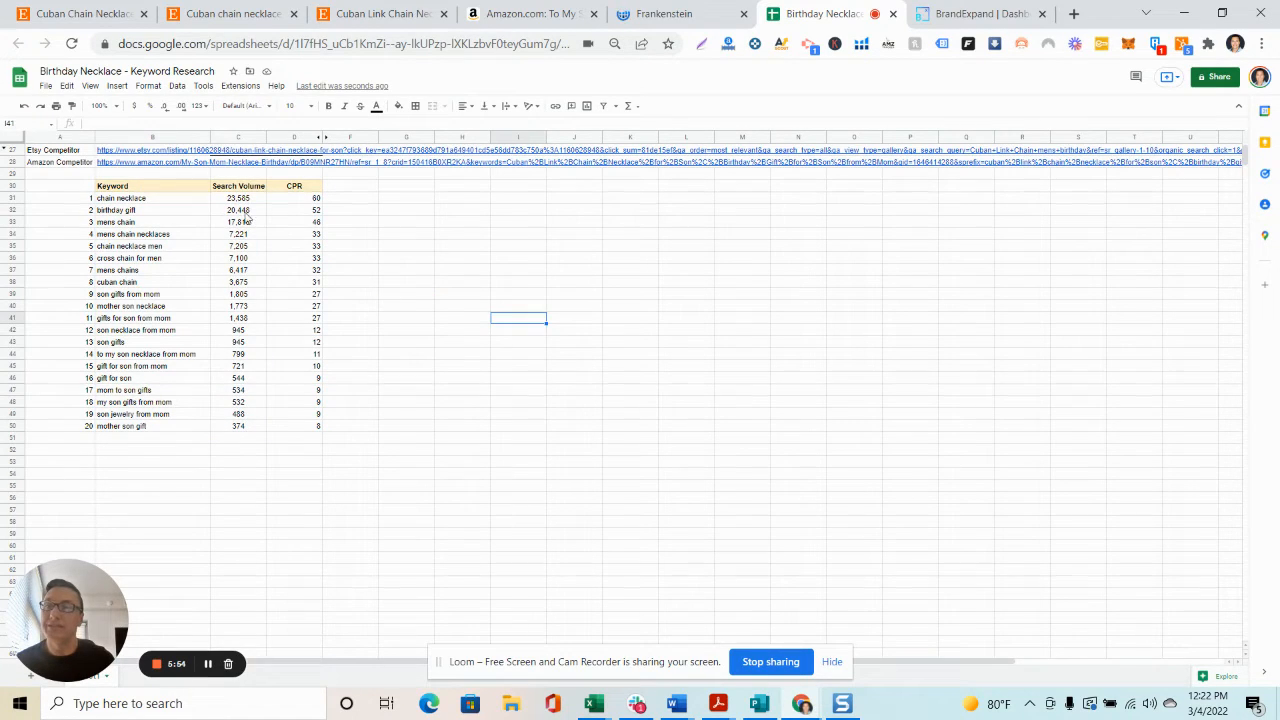
drag(128, 200, 134, 430)
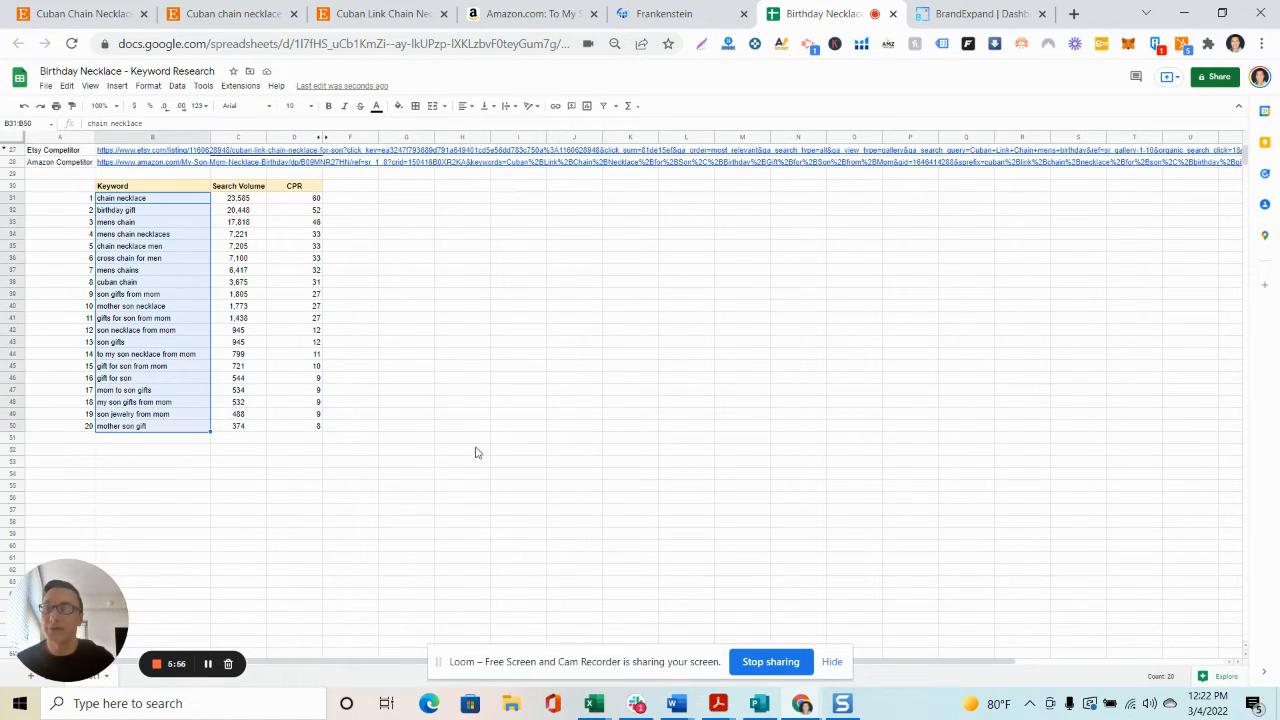
click(451, 429)
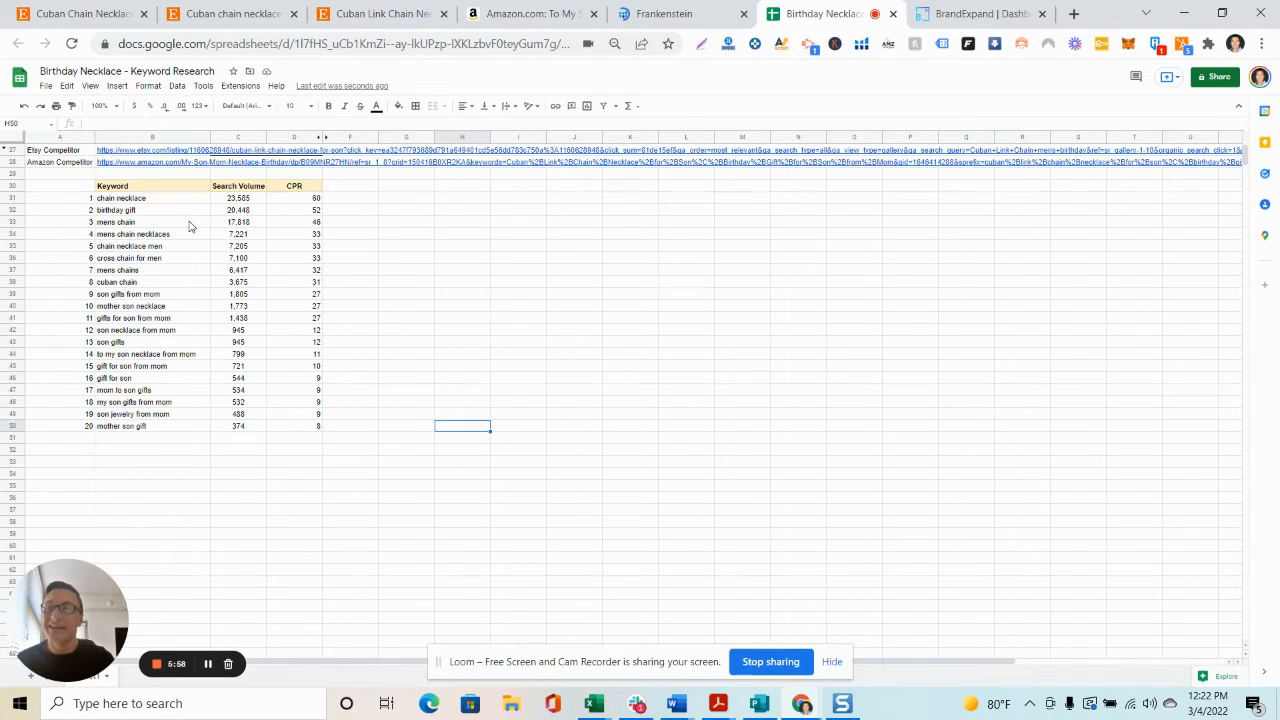
Step: Go through the spreadsheet keywords one by one, from "chain necklace" down to "mother son necklace", checking their relevance to the product
click(195, 200)
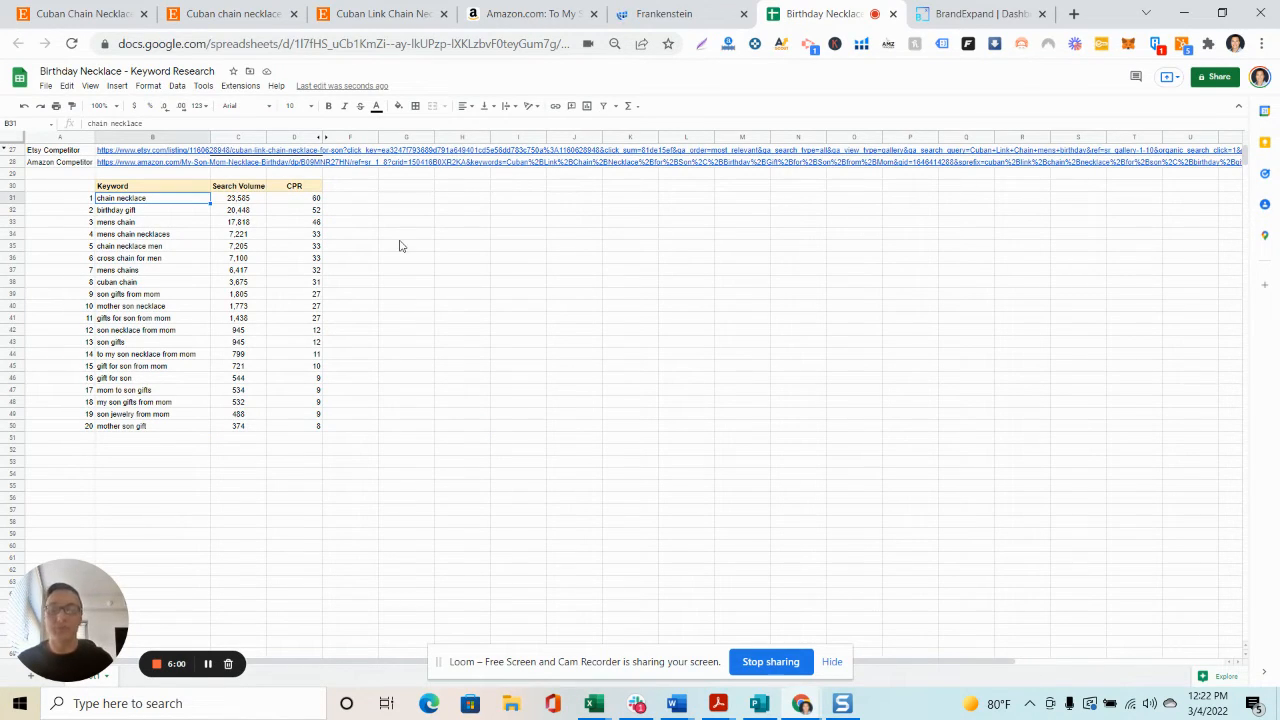
key(Down)
key(Down)
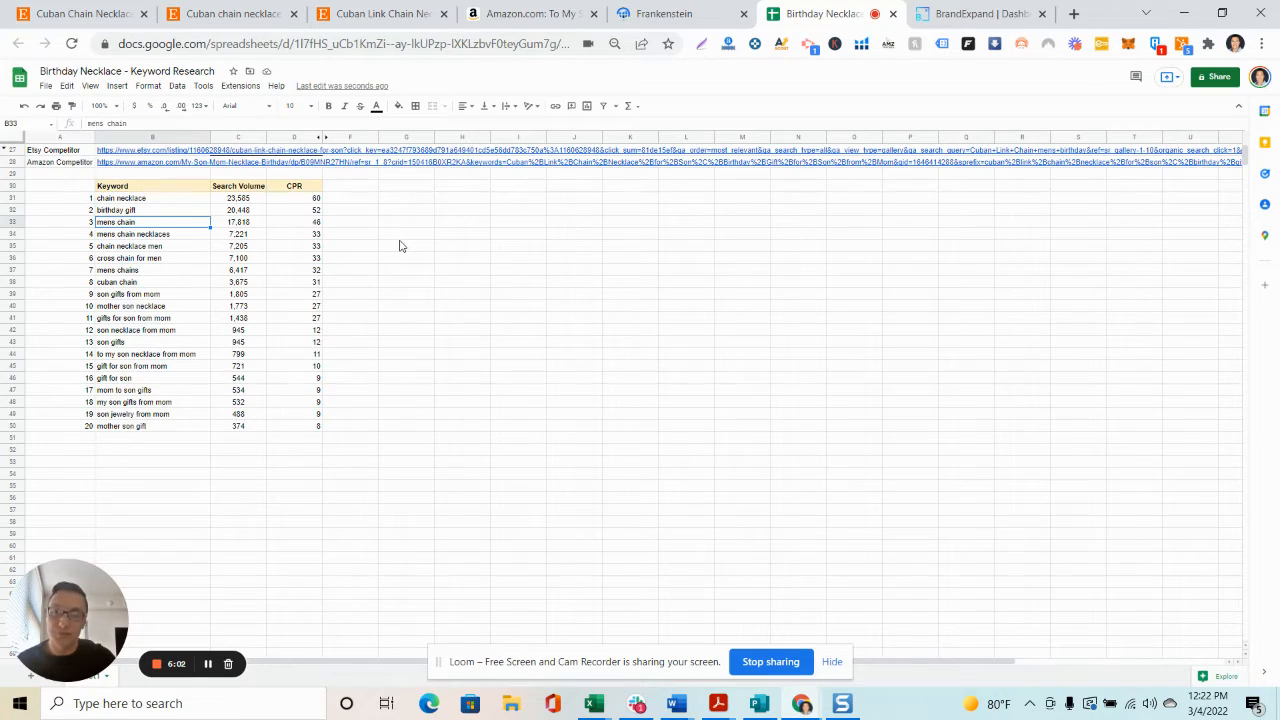
key(Down)
key(Down)
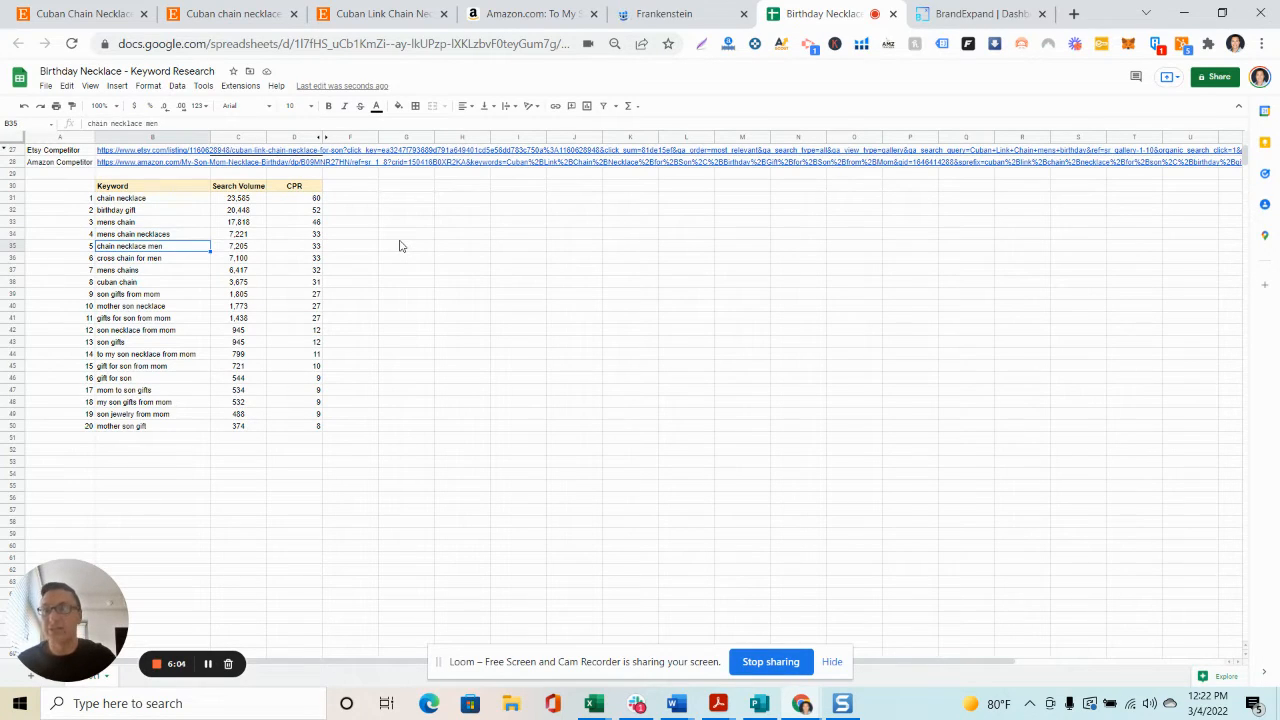
key(Down)
key(Down)
key(Down)
key(Down)
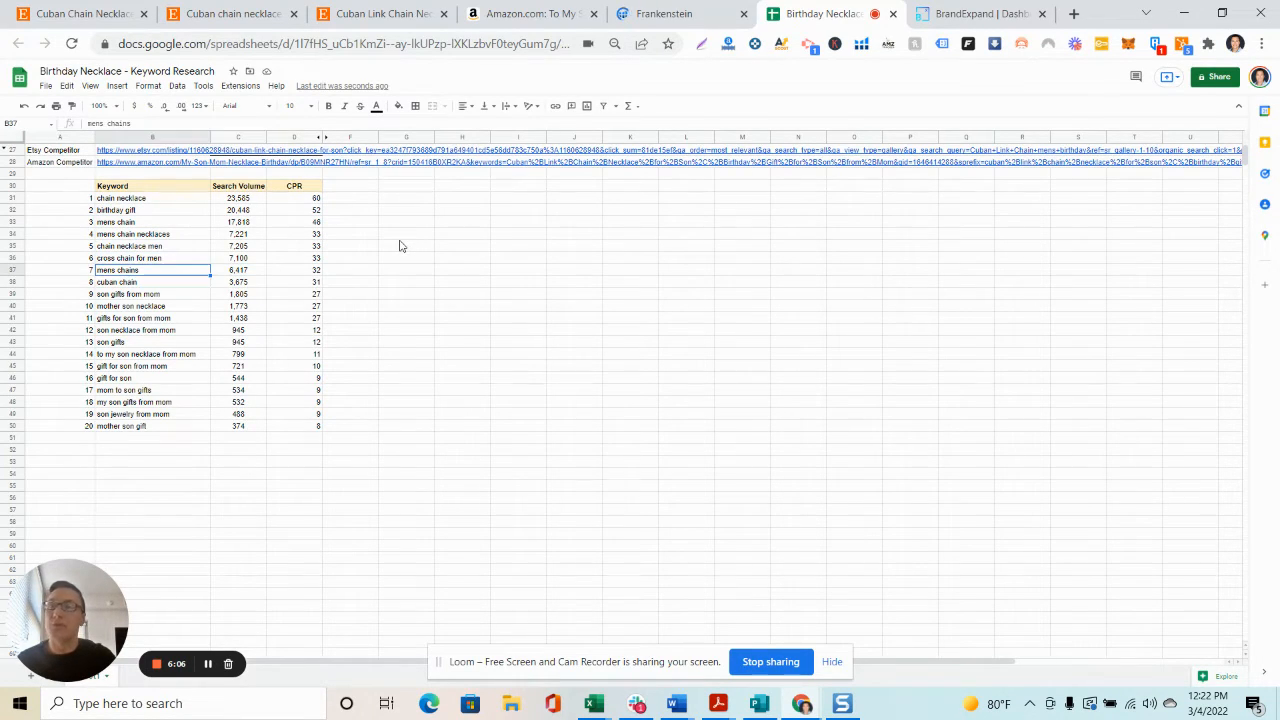
key(Down)
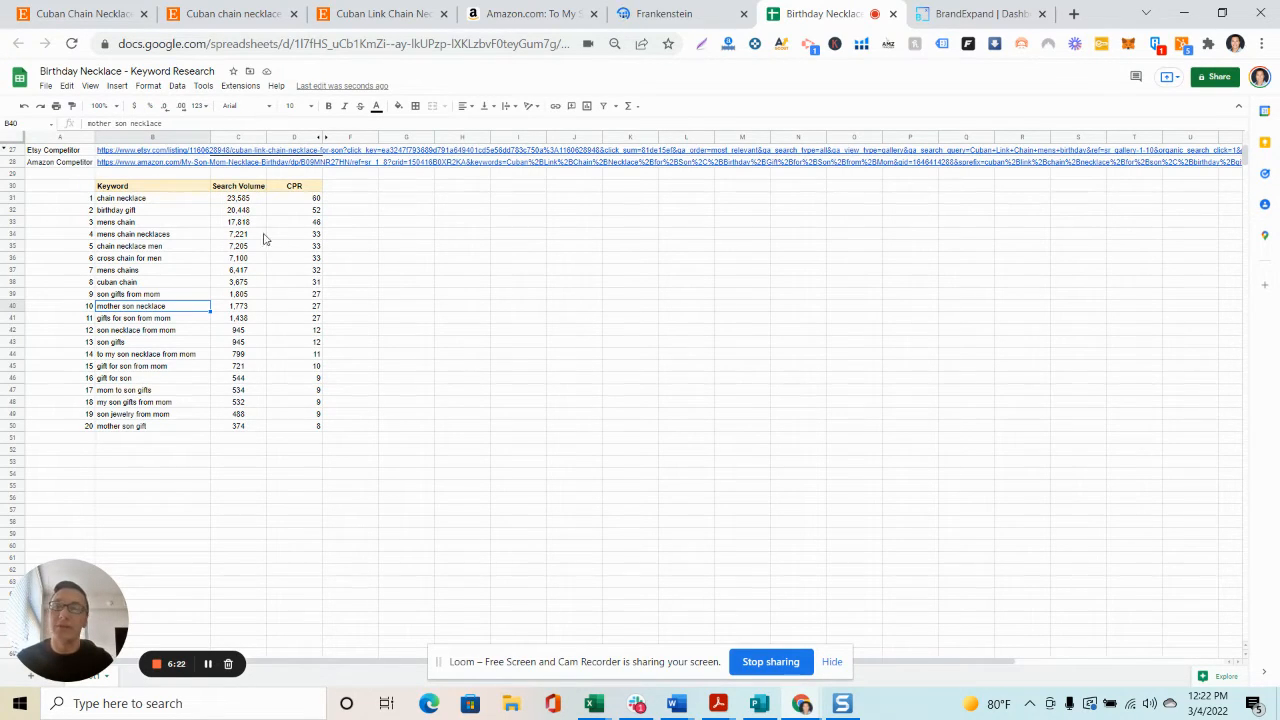
Step: Review the keyword range and compare the Search Volume and CPR columns of the keyword research table
drag(158, 200, 145, 428)
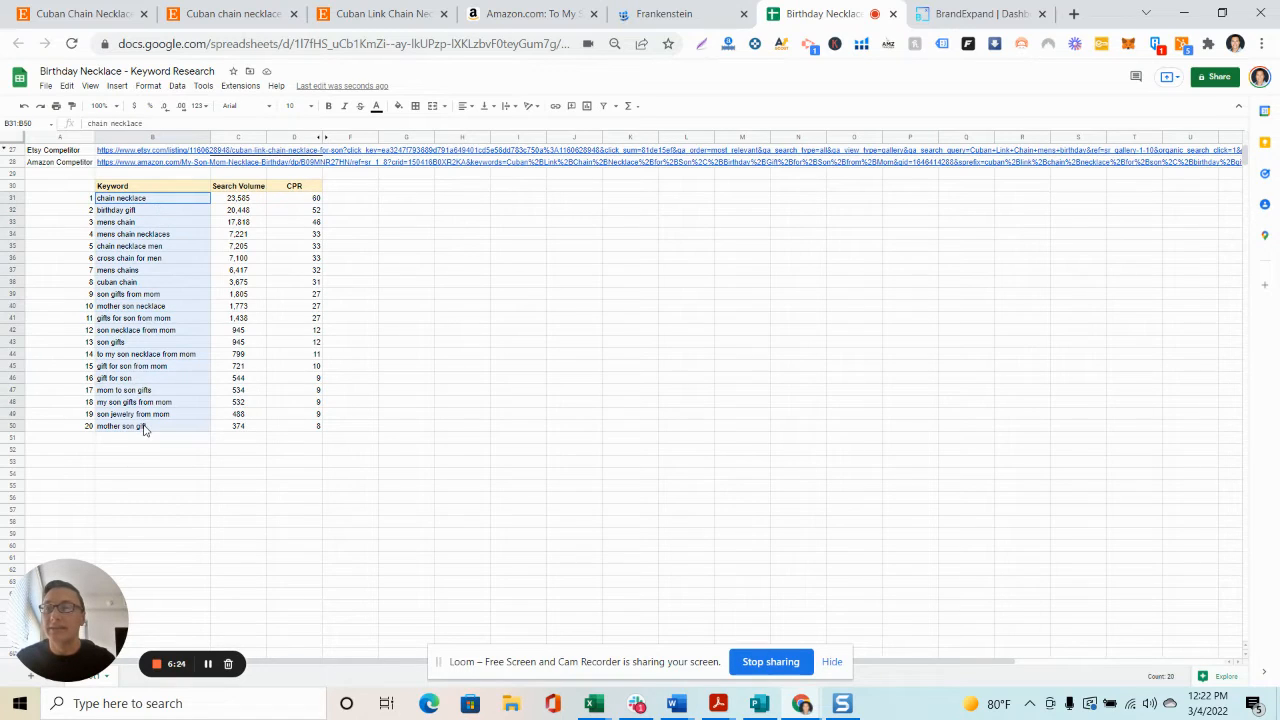
right_click(157, 410)
click(410, 428)
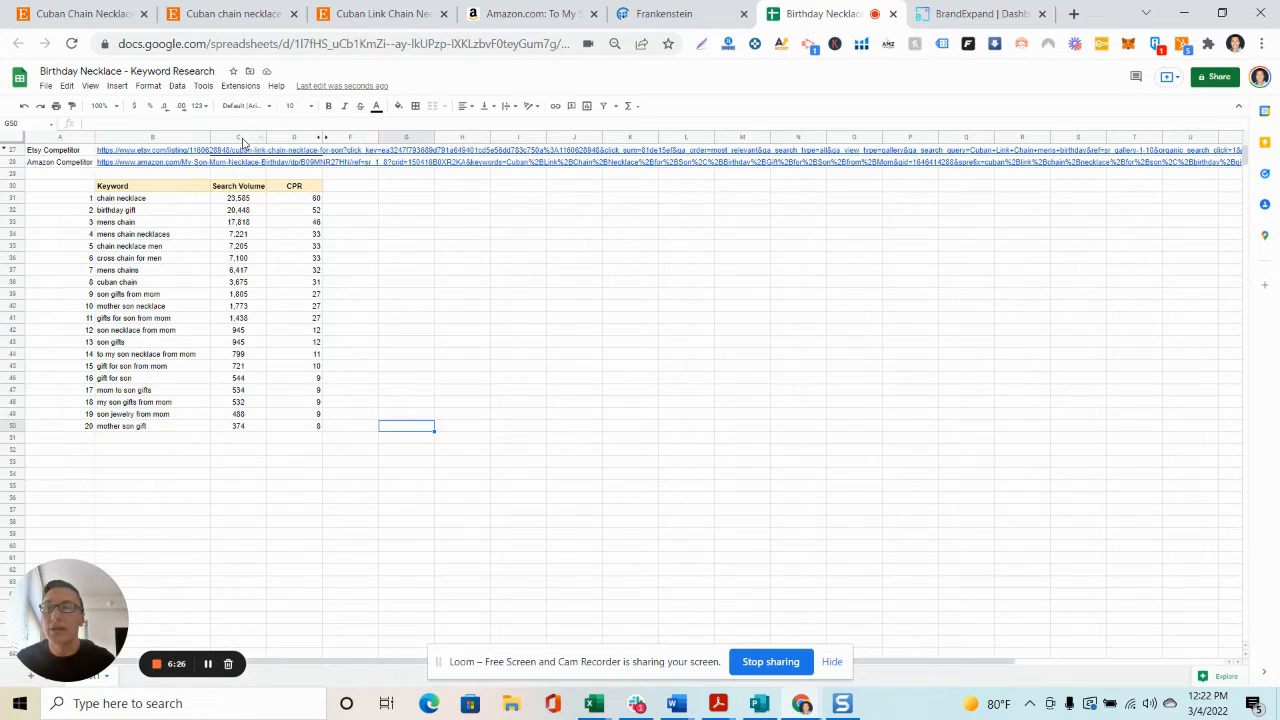
click(240, 137)
click(290, 137)
click(232, 137)
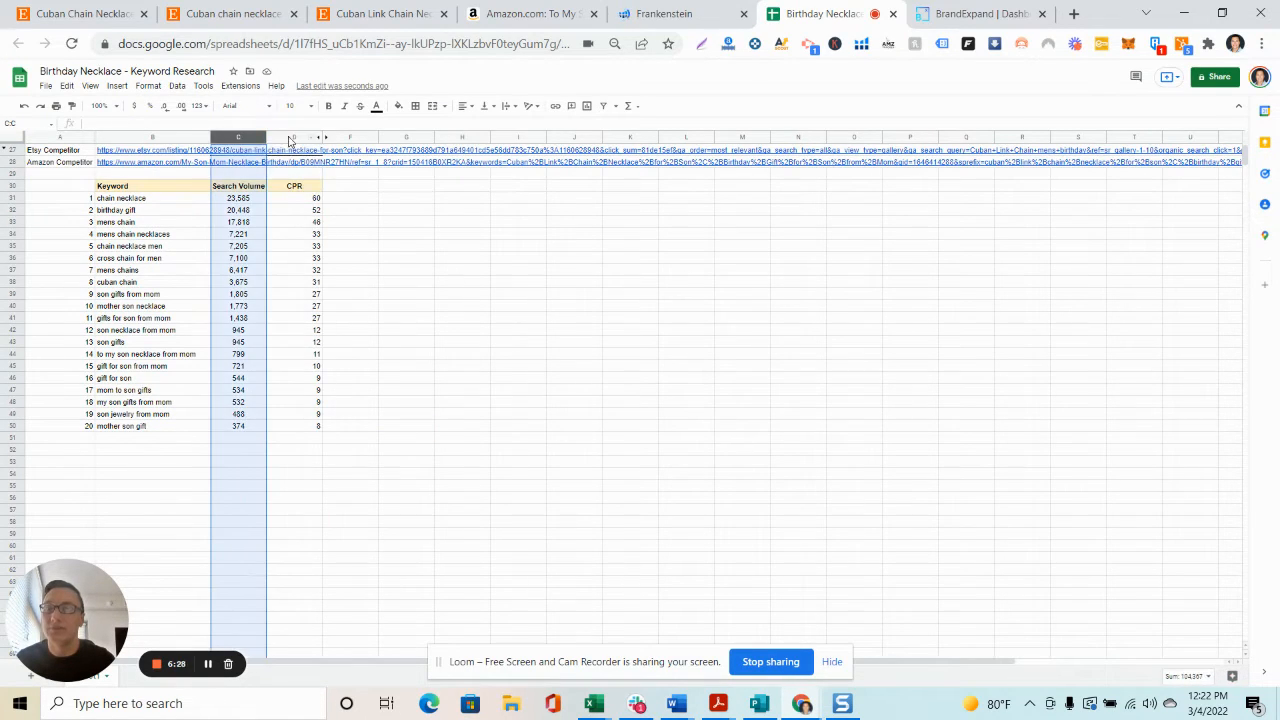
click(290, 137)
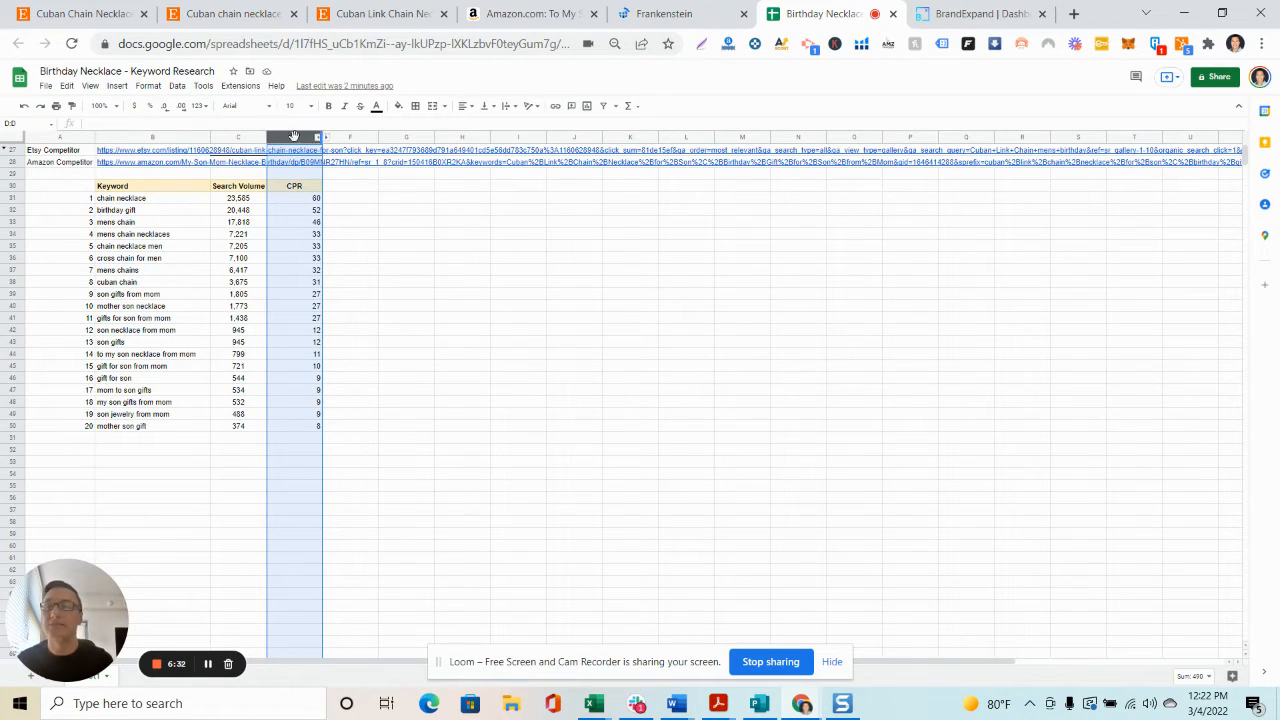
shift+click(245, 138)
click(406, 330)
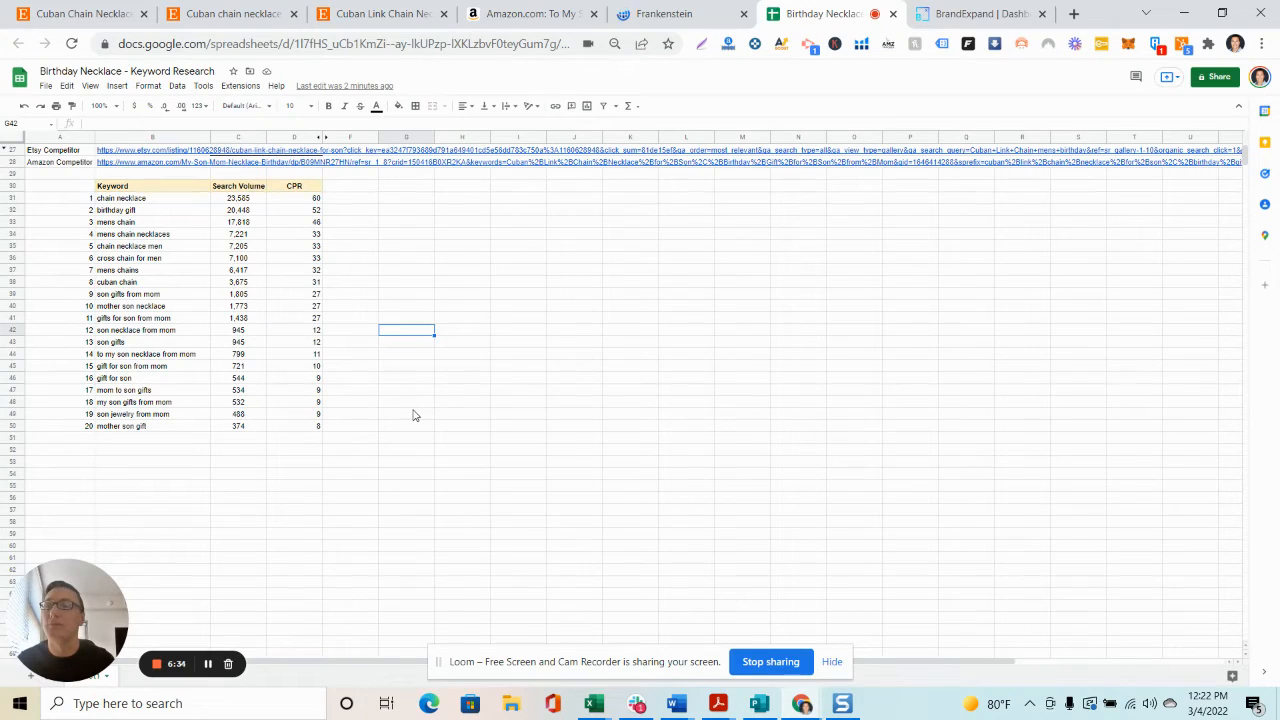
Step: Copy the whole keyword list, from "chain necklace" to "mother son gift" (B31:B50)
drag(140, 197, 150, 428)
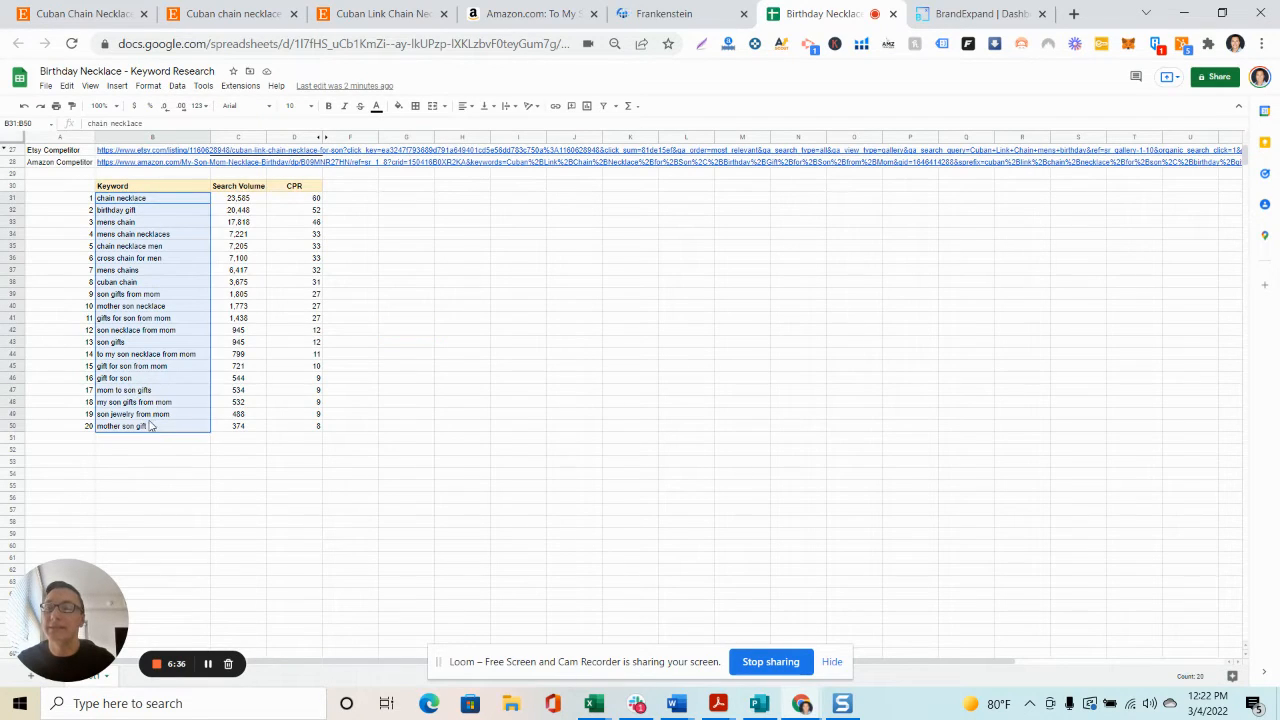
right_click(150, 428)
click(236, 139)
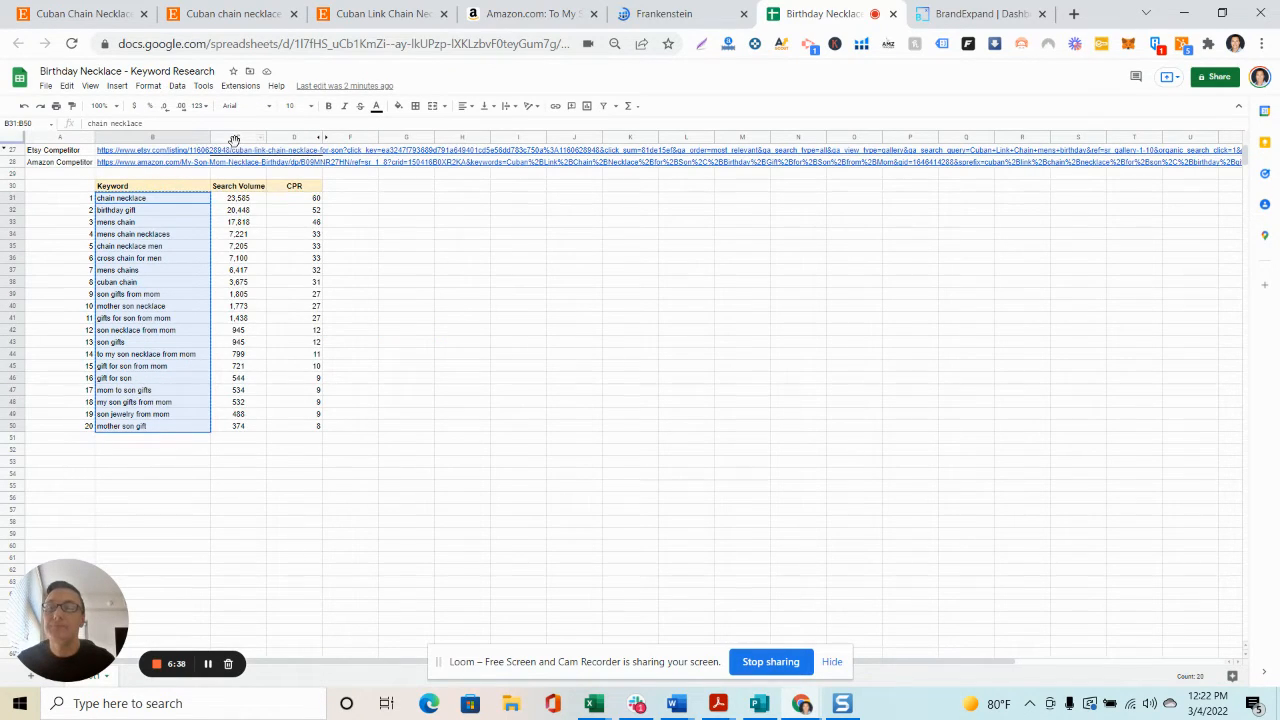
Step: Switch to Helium 10 Frankenstein, paste the copied keywords as the original keywords and process them with duplicates removed
click(680, 14)
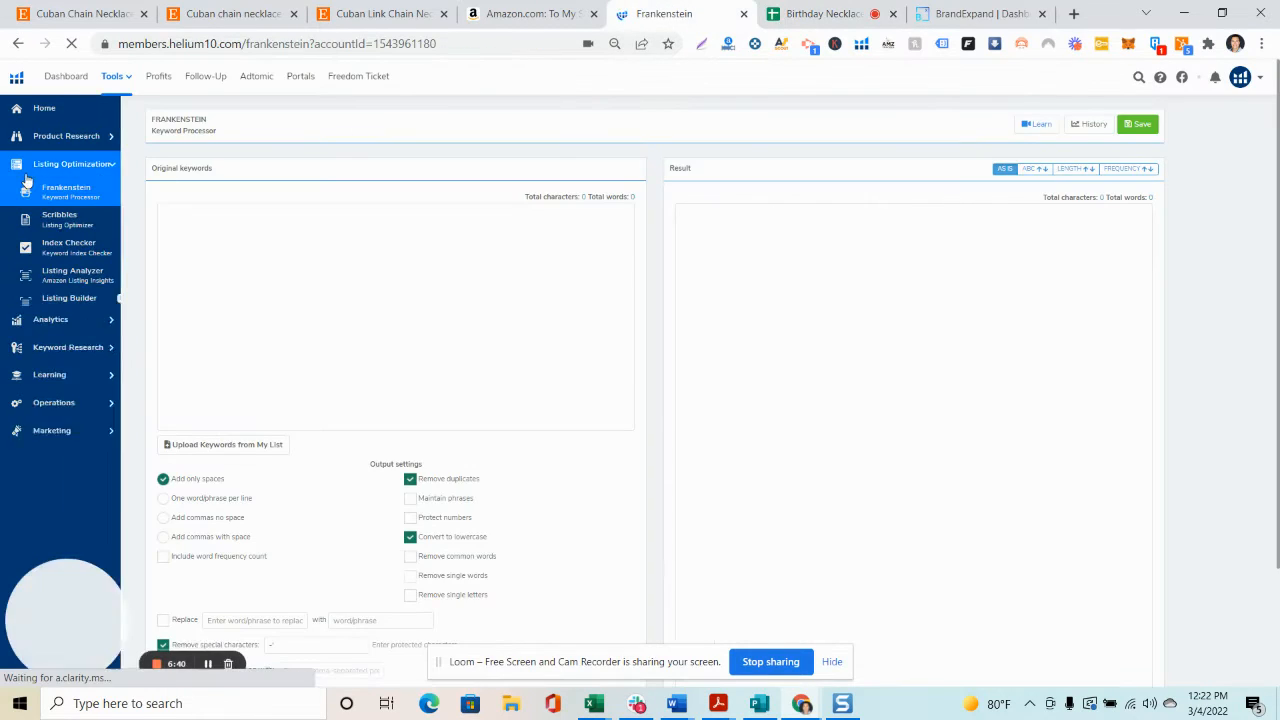
click(72, 205)
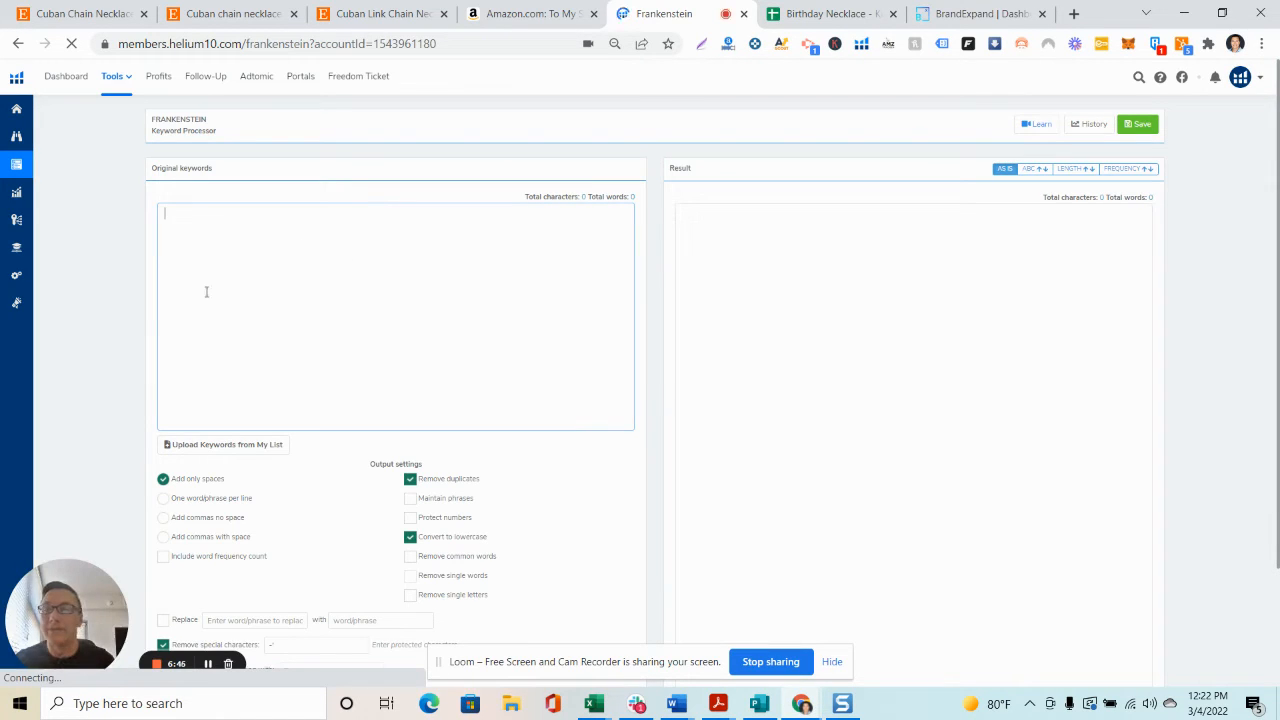
key(ctrl+v)
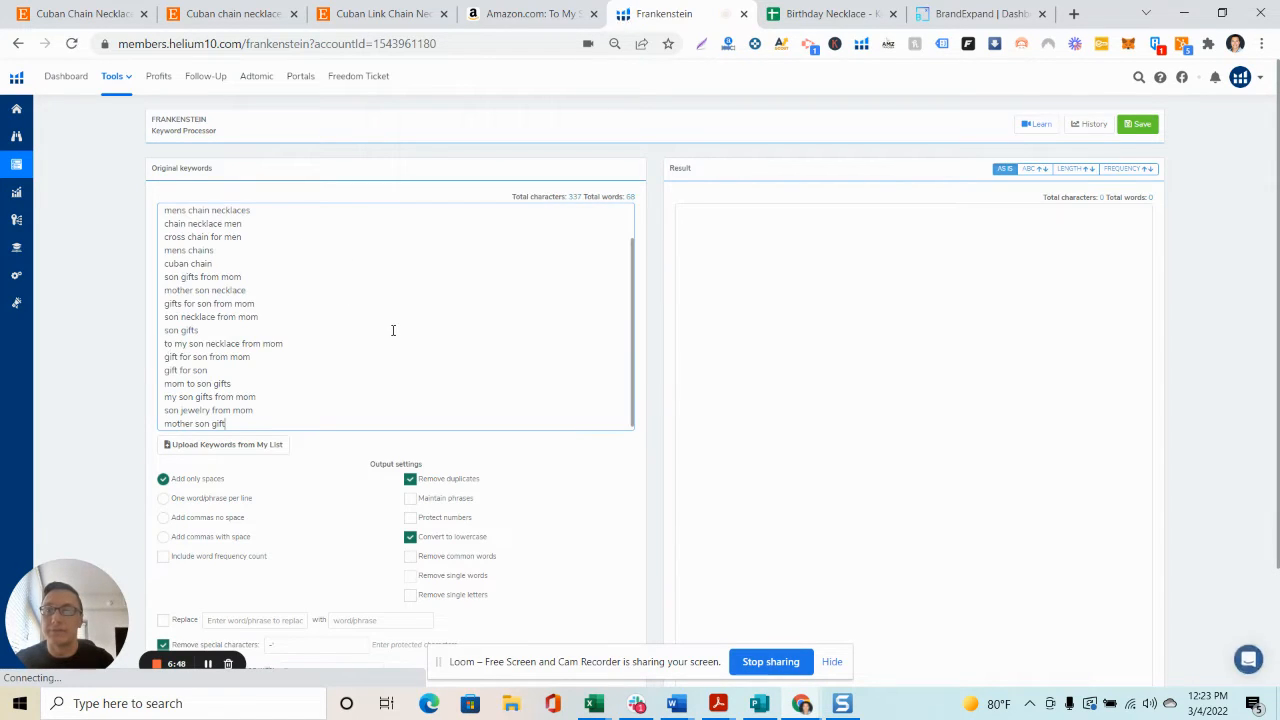
scroll(501, 464, down, 2)
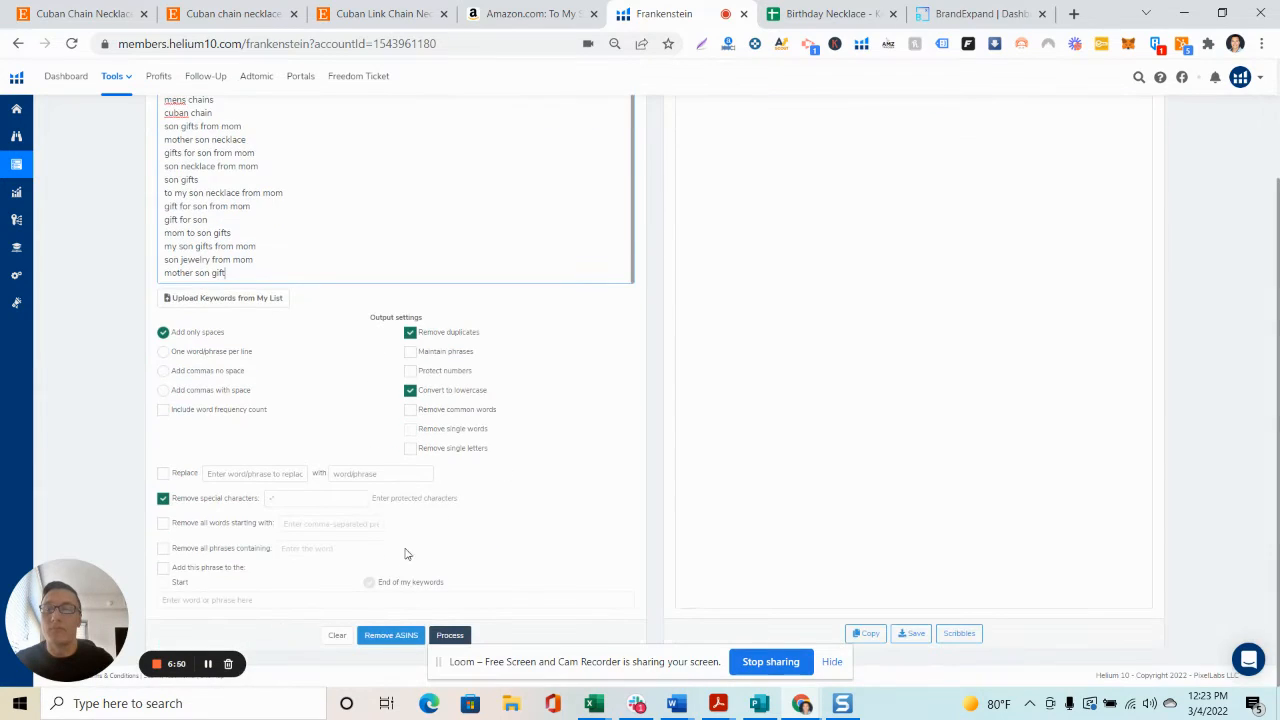
click(395, 641)
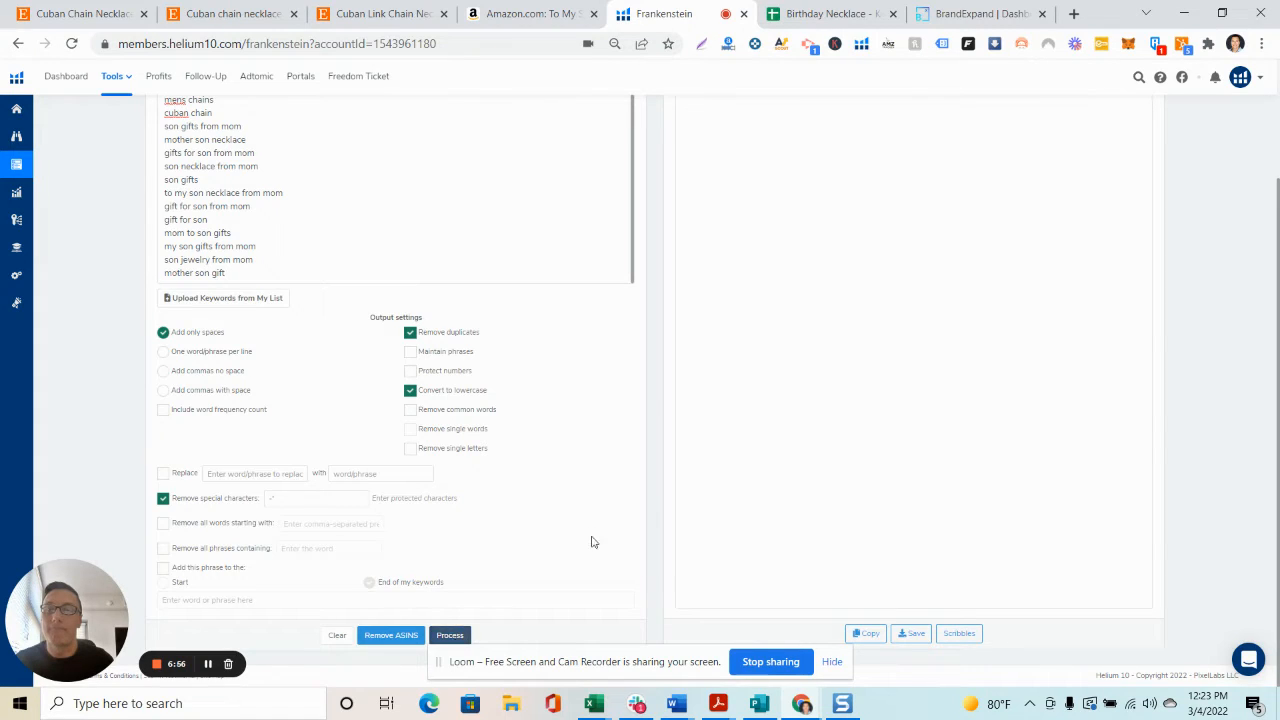
Step: Copy the full processed keyword result, from "chain necklace birthday gift" through "my jewelry"
drag(1131, 213, 650, 245)
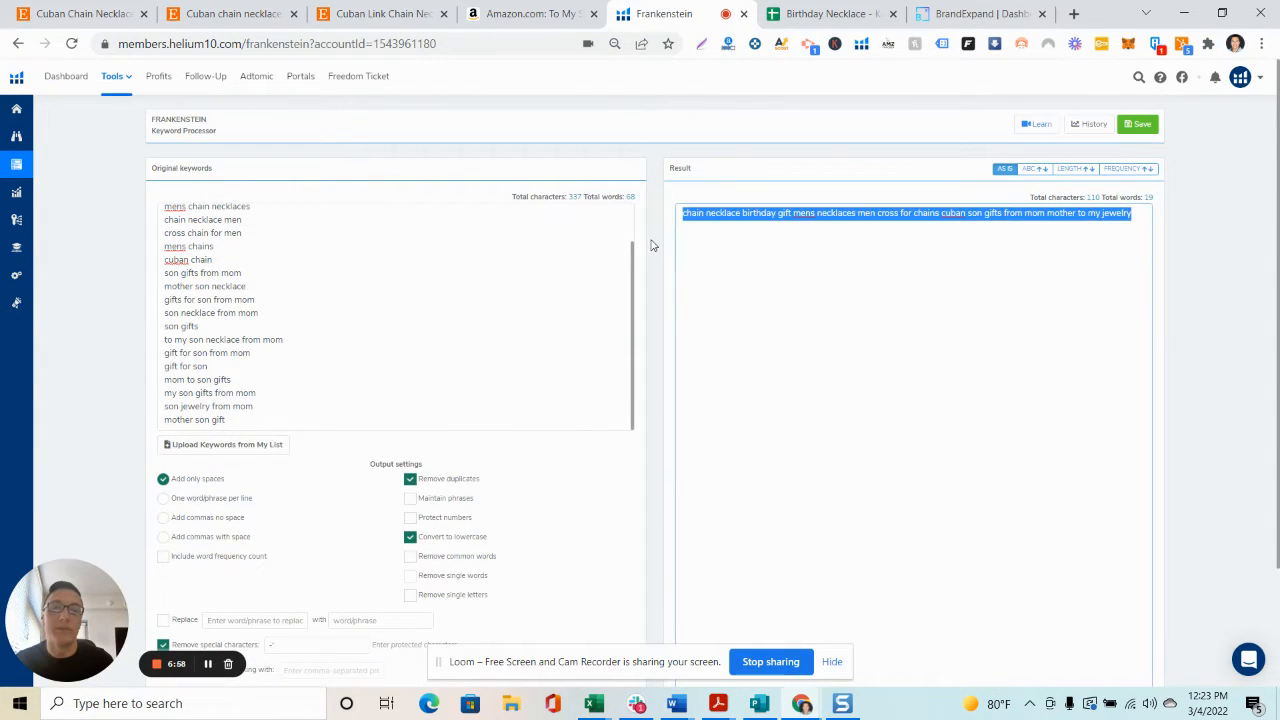
right_click(776, 213)
click(849, 272)
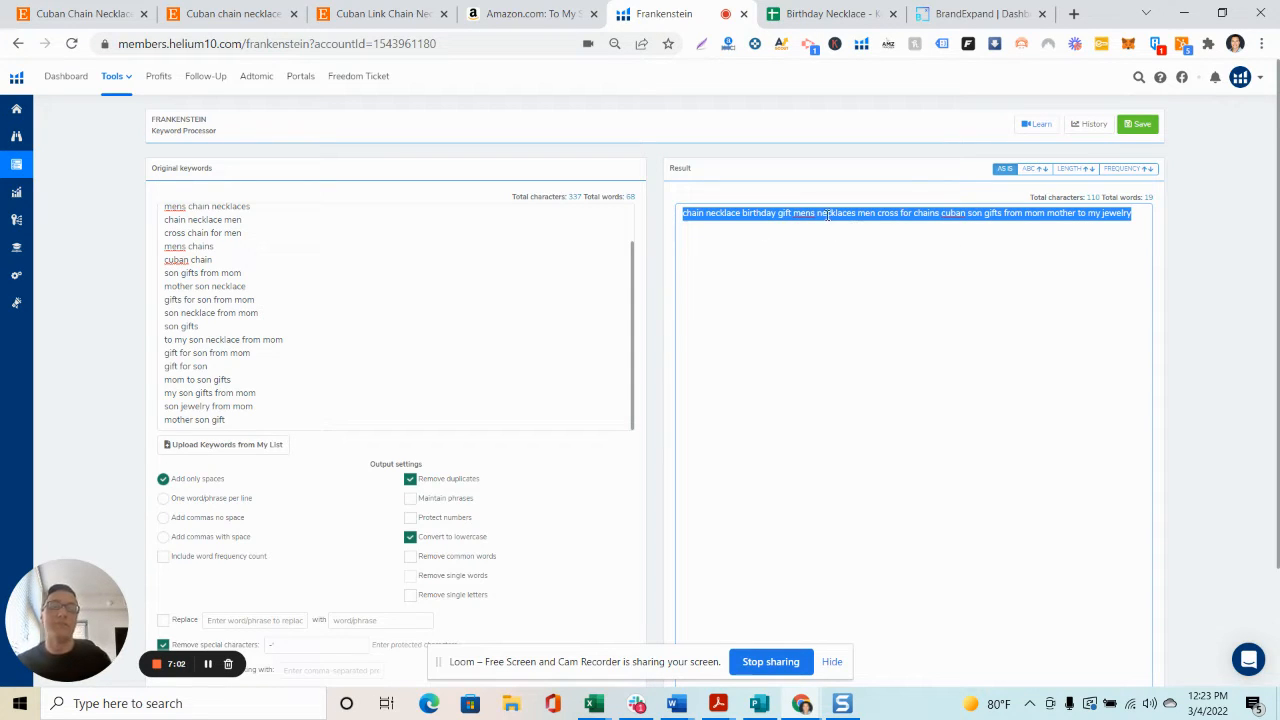
scroll(205, 240, up, 3)
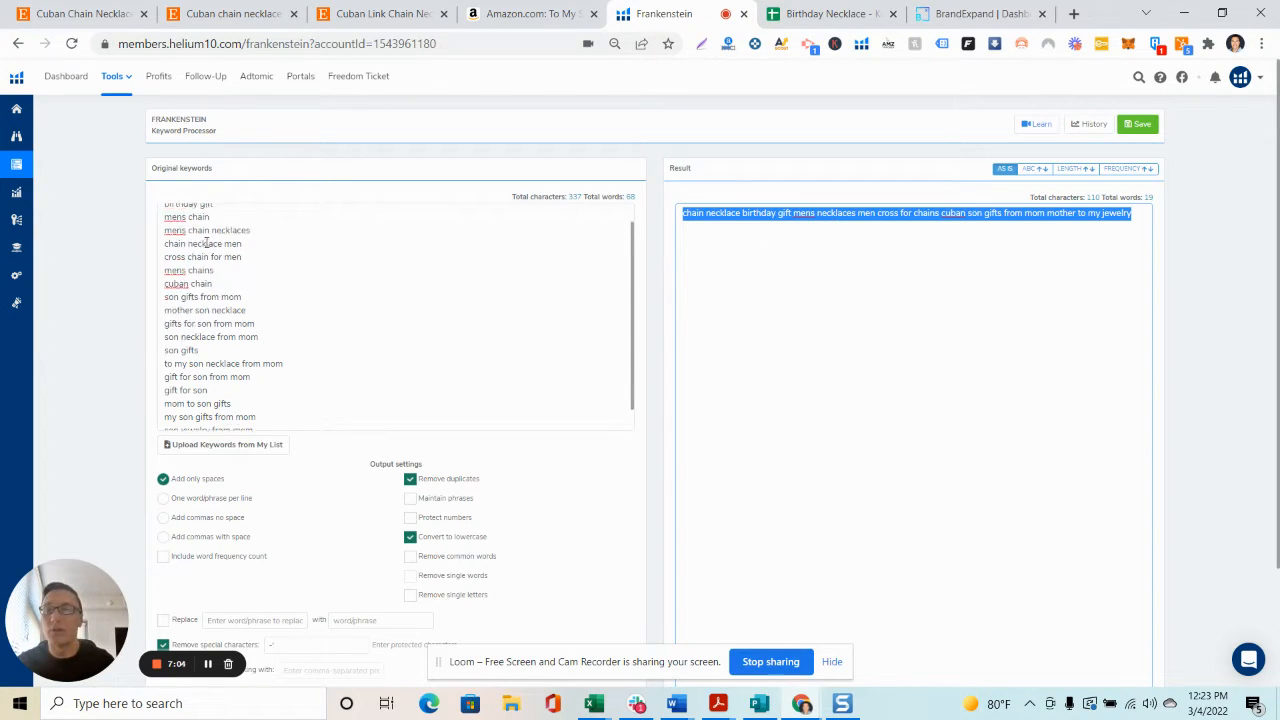
Step: Copy the deduplicated keyword result again and paste it as the phrases in the Scribbles listing optimizer
scroll(200, 420, down, 3)
scroll(255, 223, up, 2)
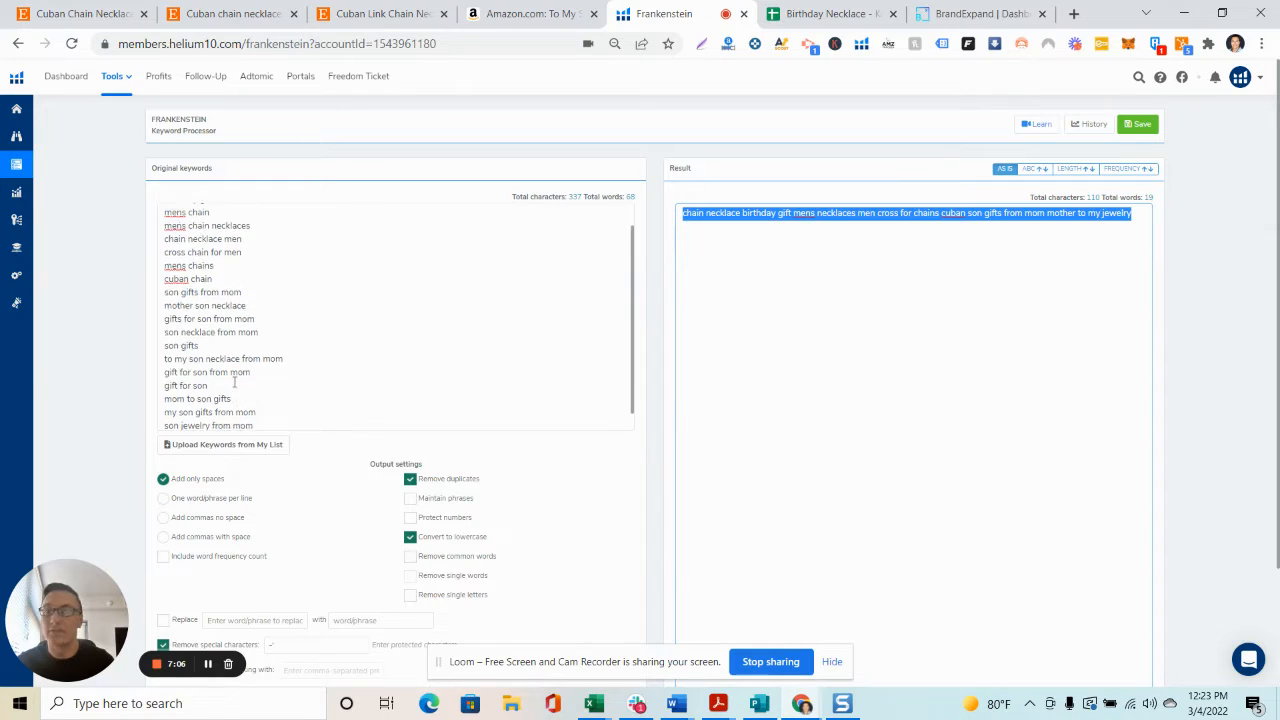
right_click(914, 214)
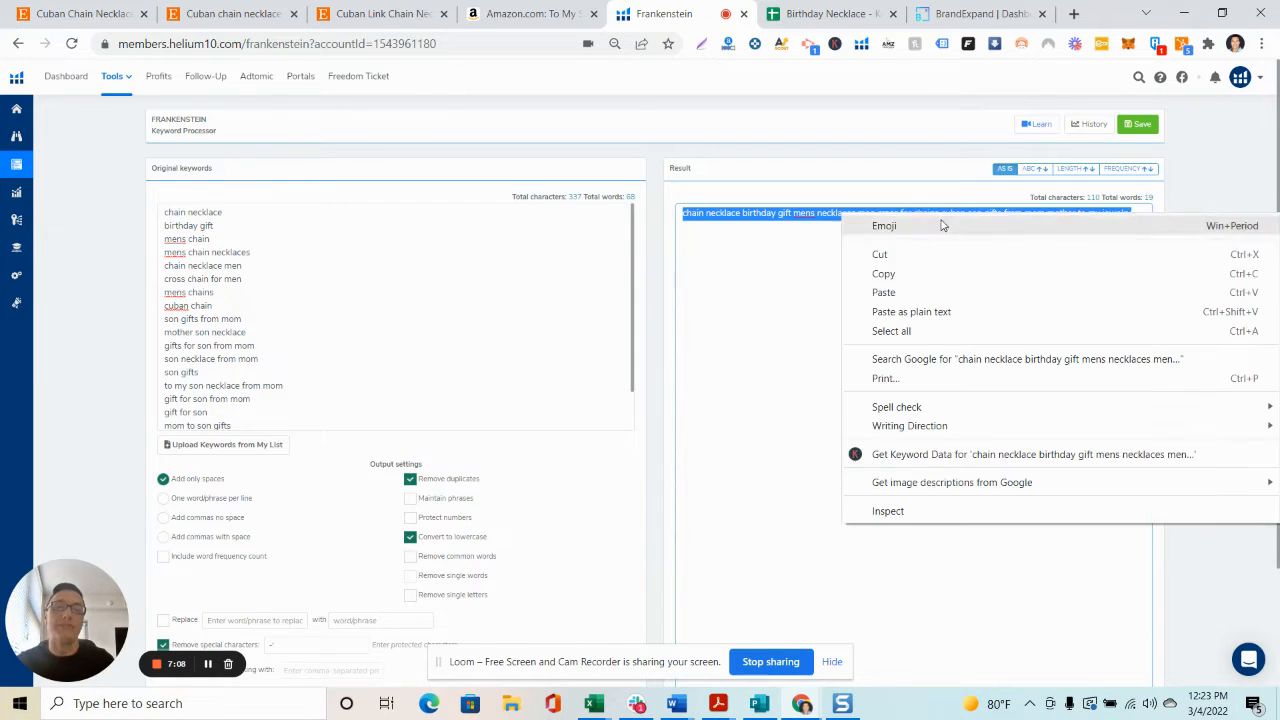
click(929, 269)
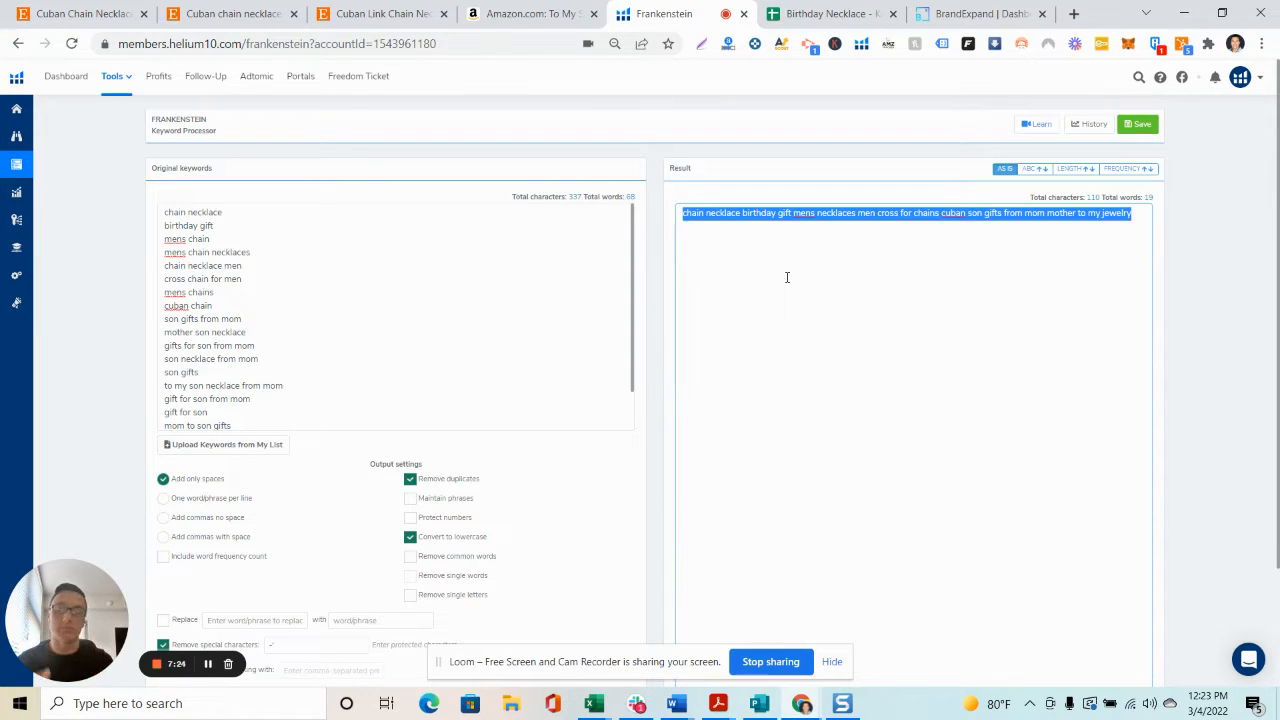
mouse_move(4, 231)
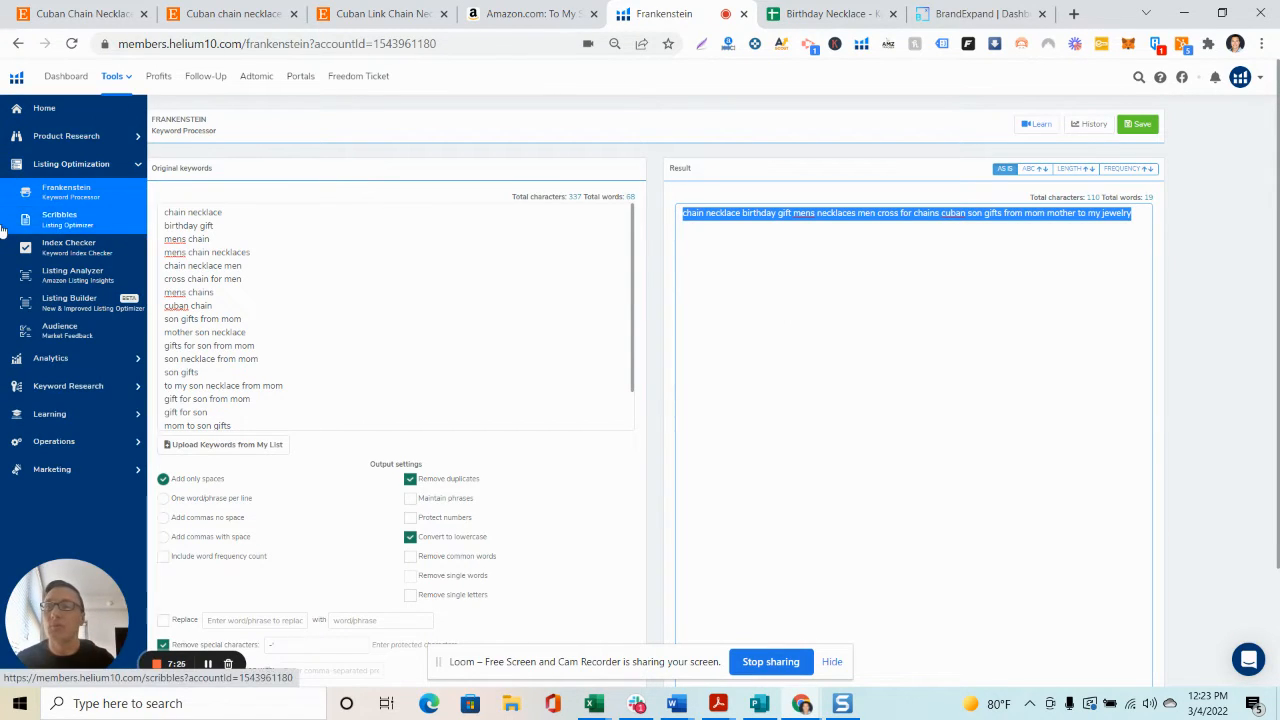
click(107, 224)
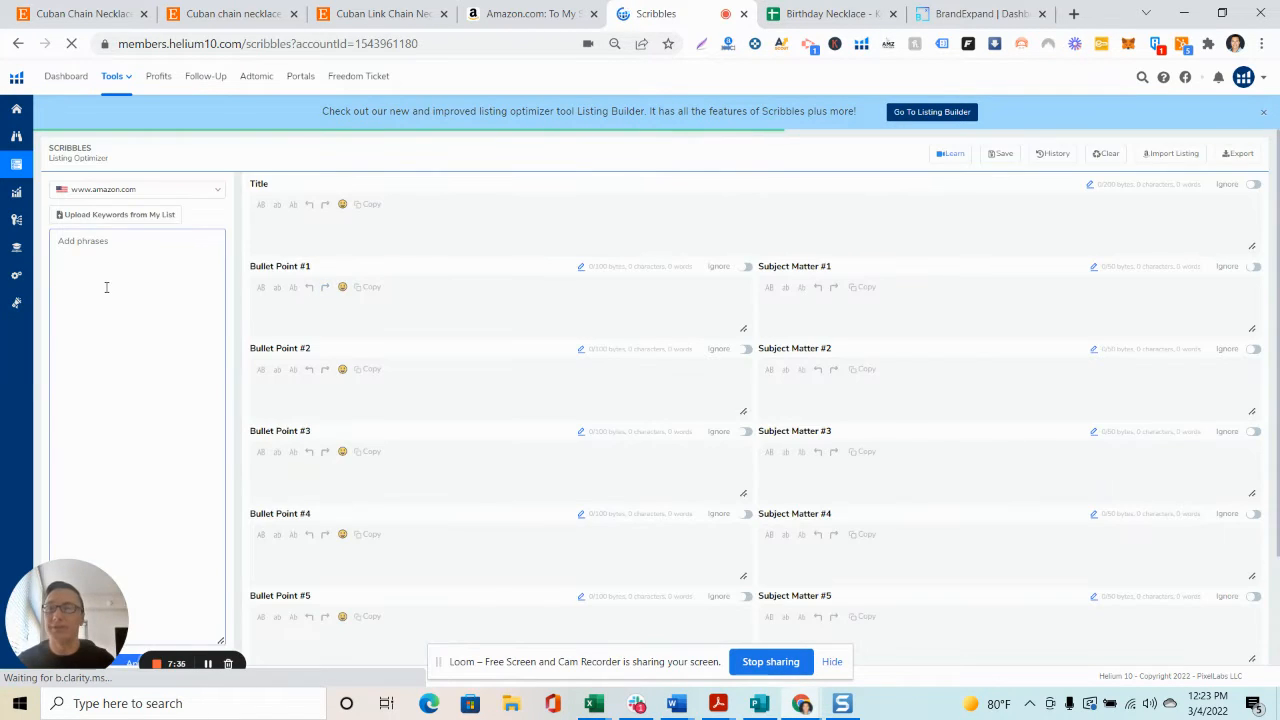
click(118, 255)
key(ctrl+v)
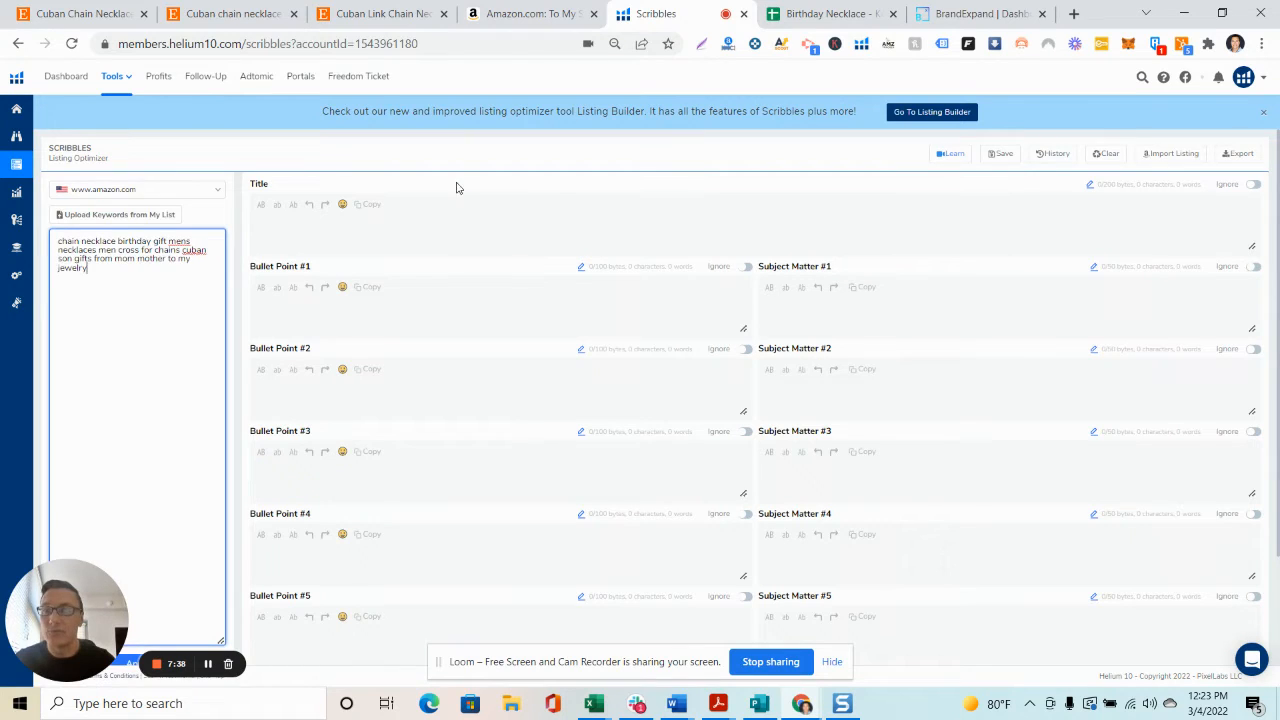
Step: Look over the listing fields and apply the pasted phrases as the keyword list to track
scroll(431, 386, down, 2)
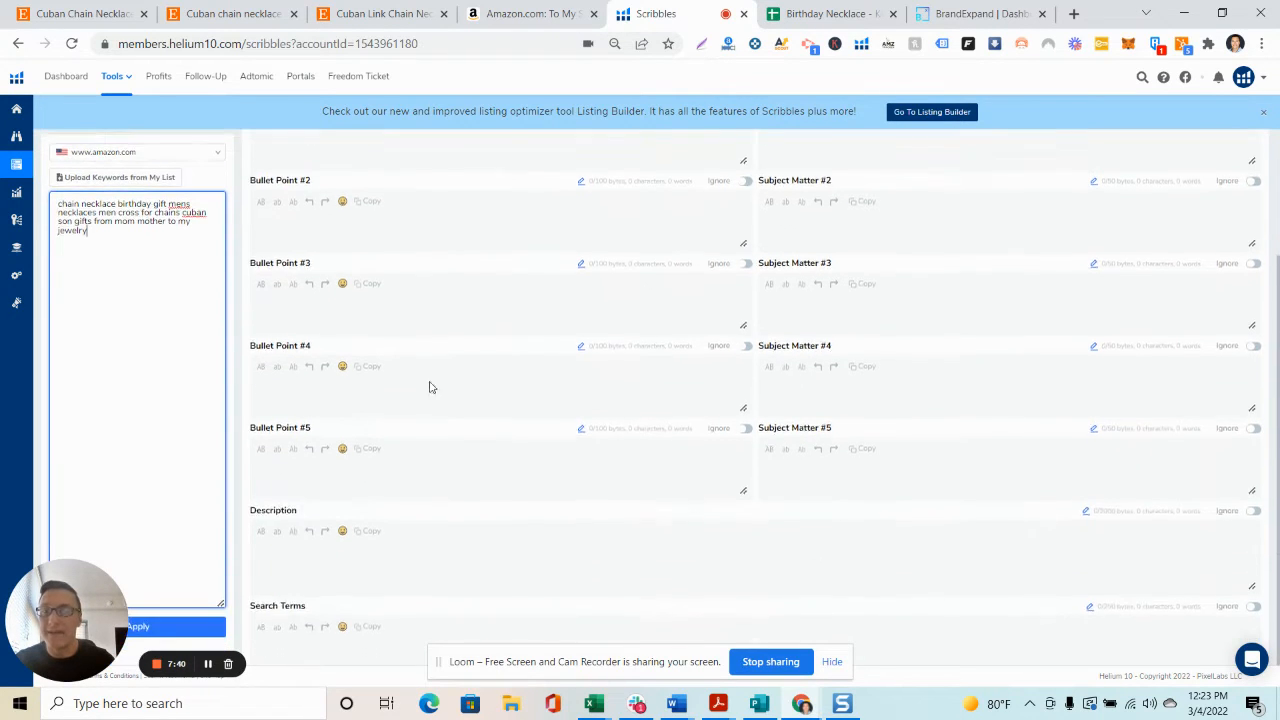
scroll(181, 340, up, 2)
scroll(181, 340, up, 1)
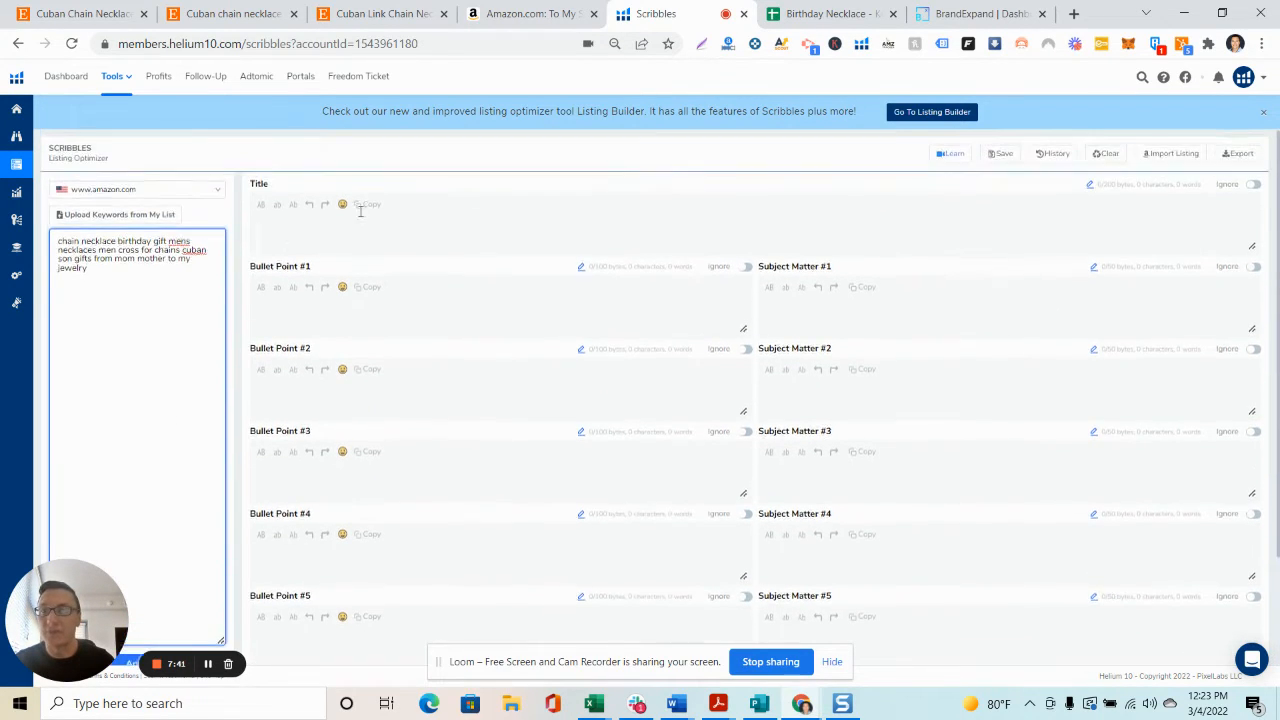
click(311, 231)
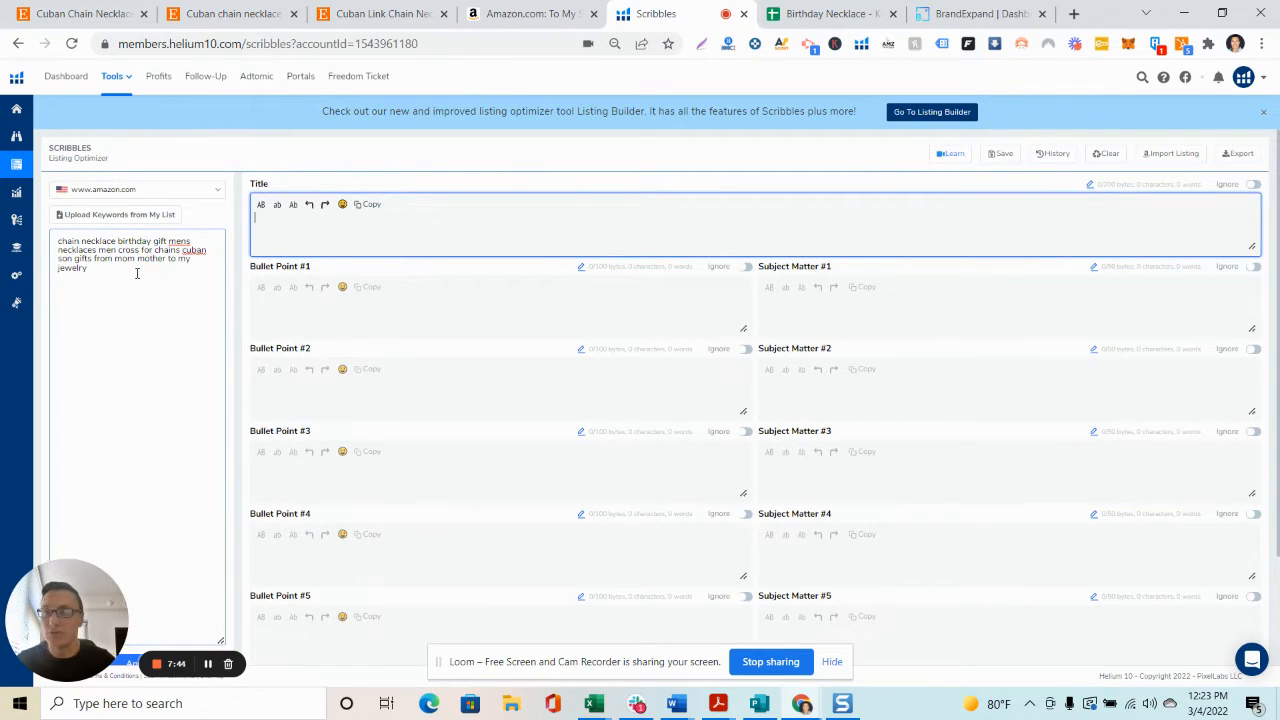
click(140, 277)
scroll(188, 590, down, 2)
click(160, 626)
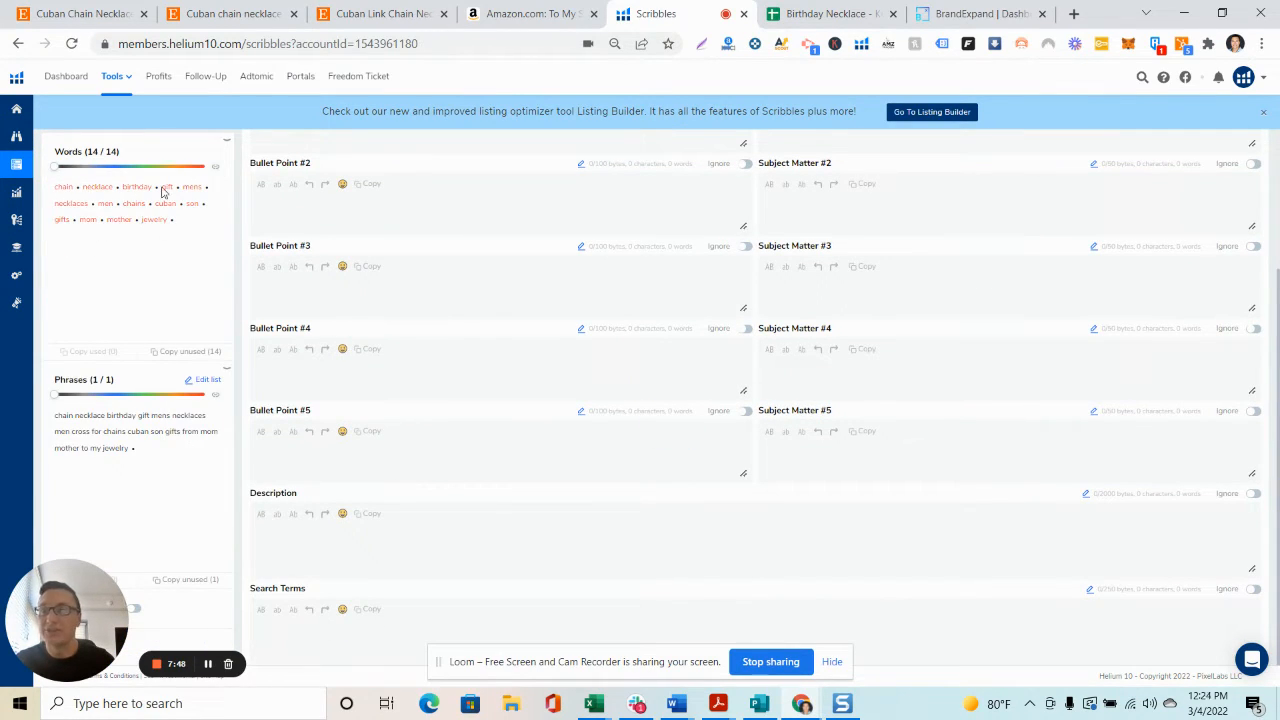
Step: Switch to the Etsy draft listing and copy its full title, from "Cuban Chain Necklace" to "Men Necklaces and Chains"
click(317, 209)
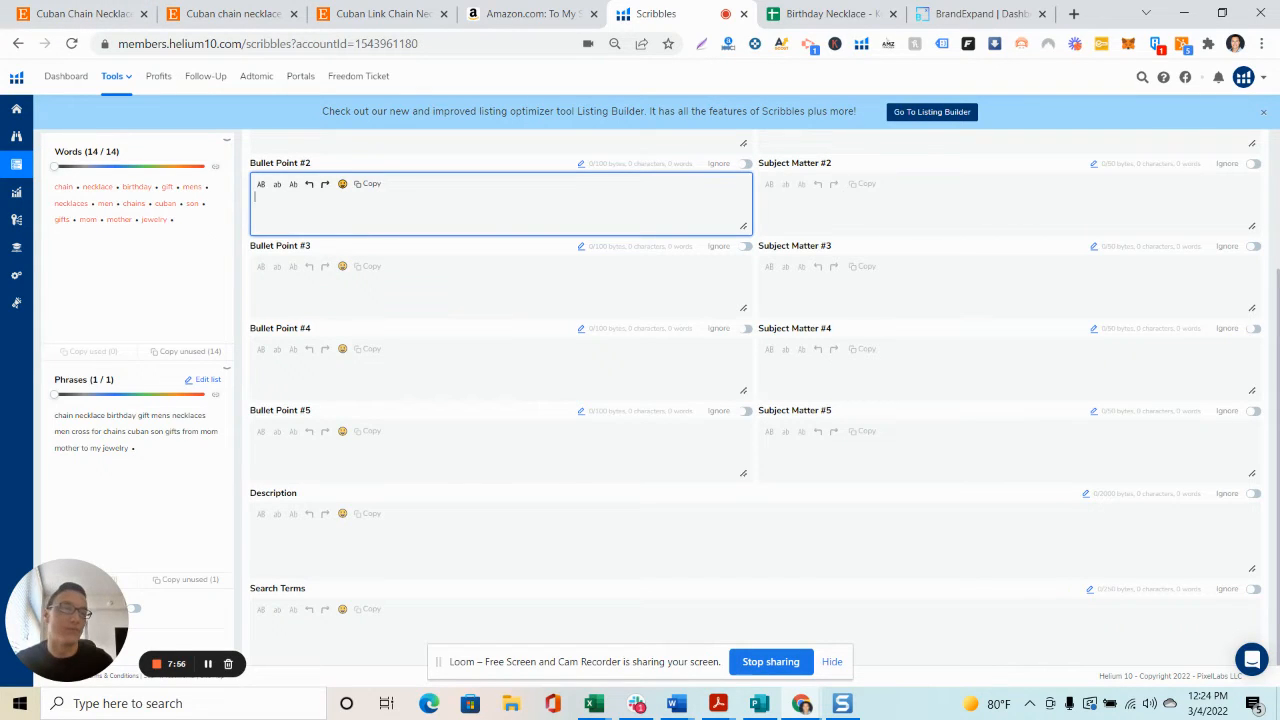
key(alt+Tab)
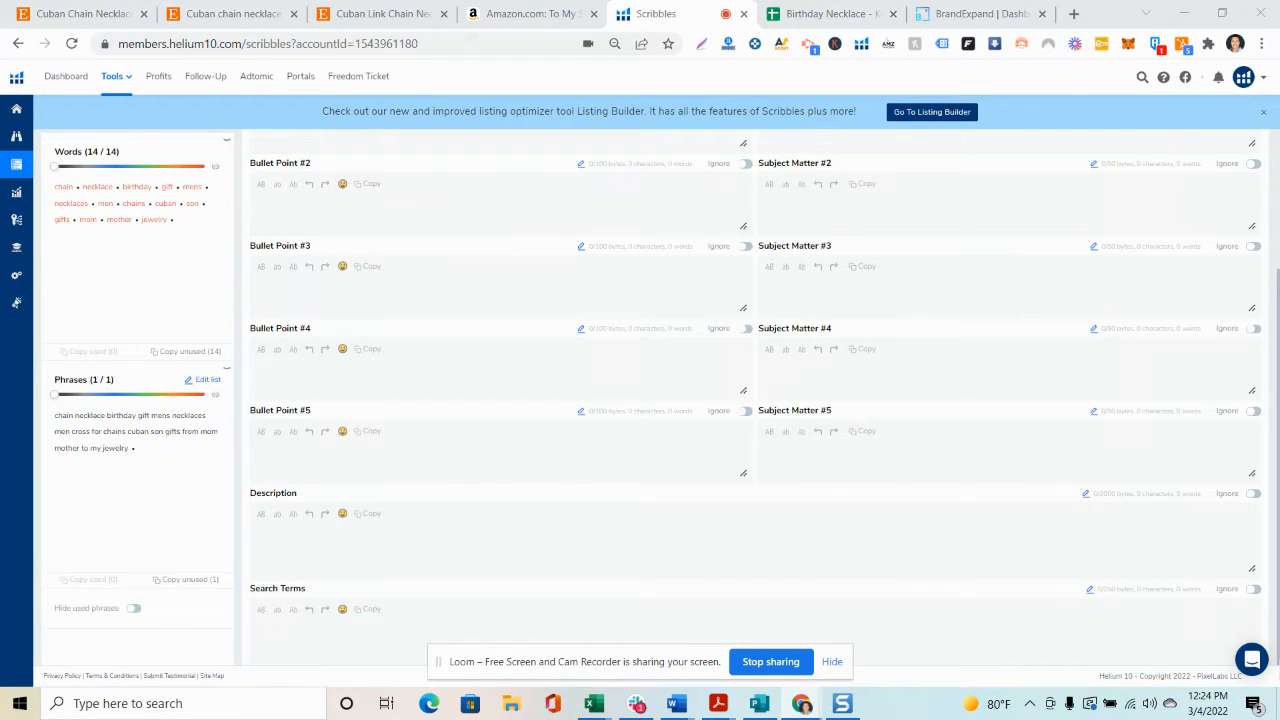
click(66, 16)
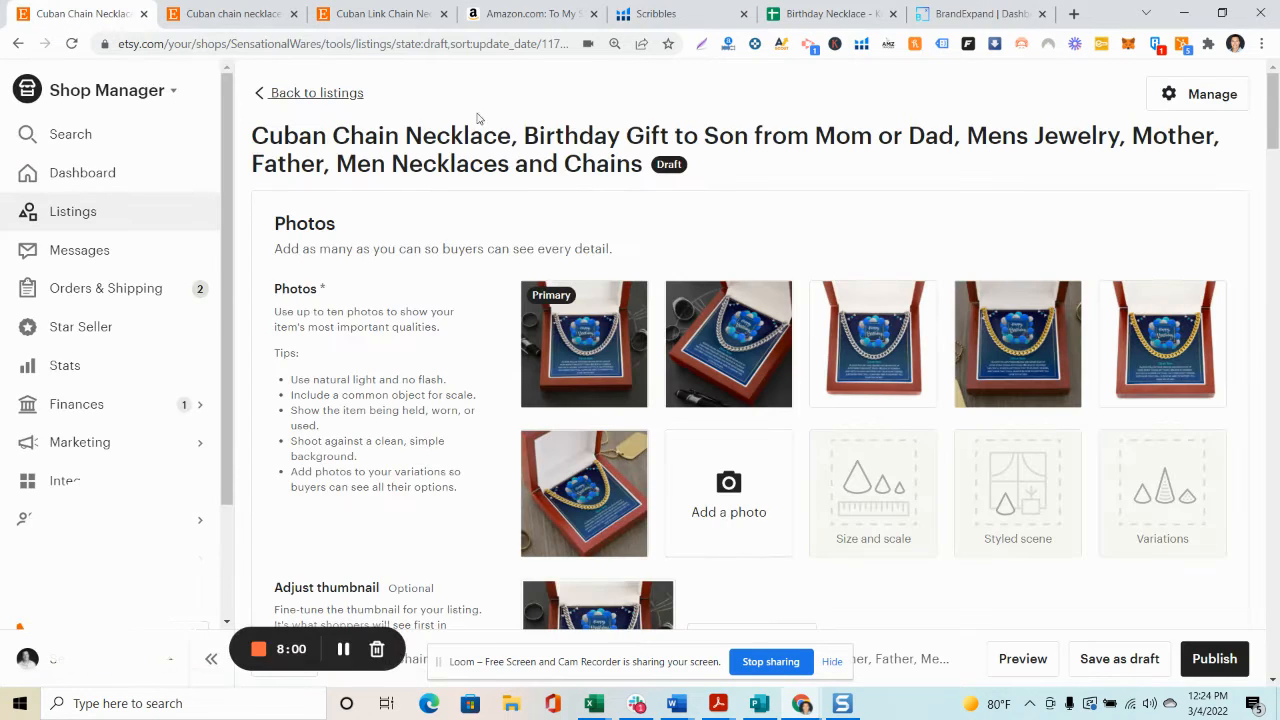
drag(252, 136, 641, 165)
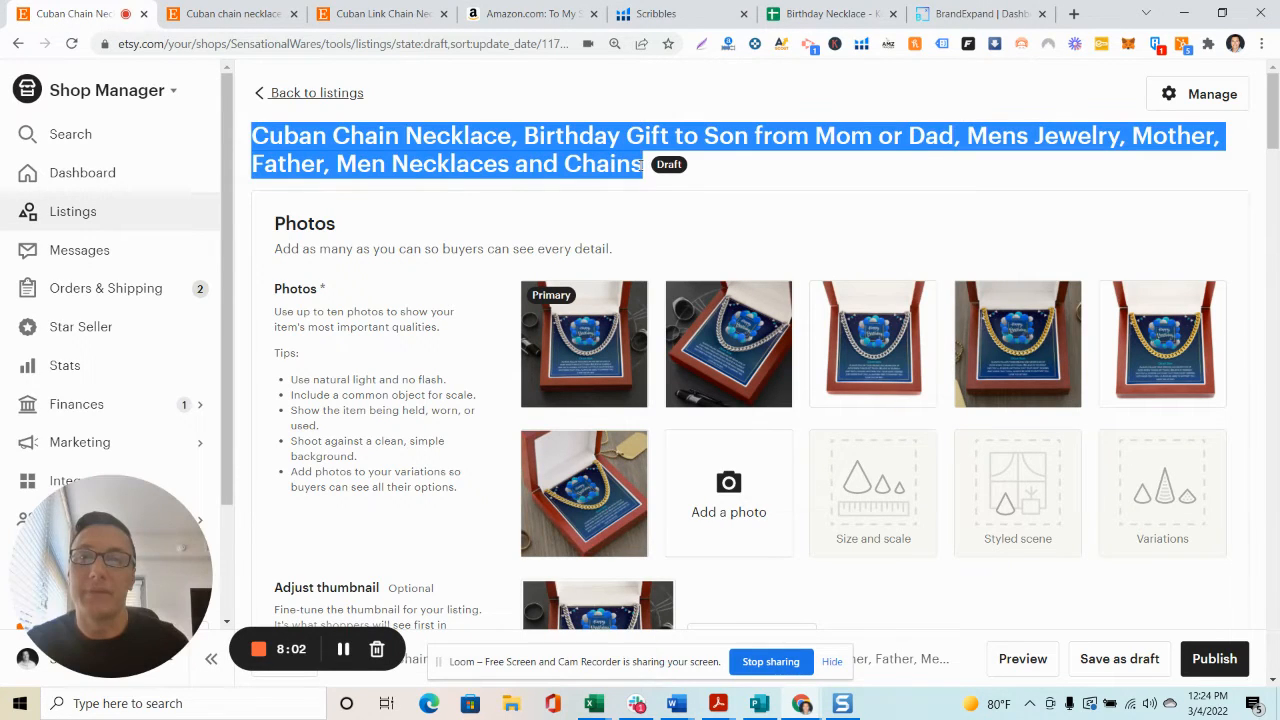
right_click(641, 165)
click(680, 181)
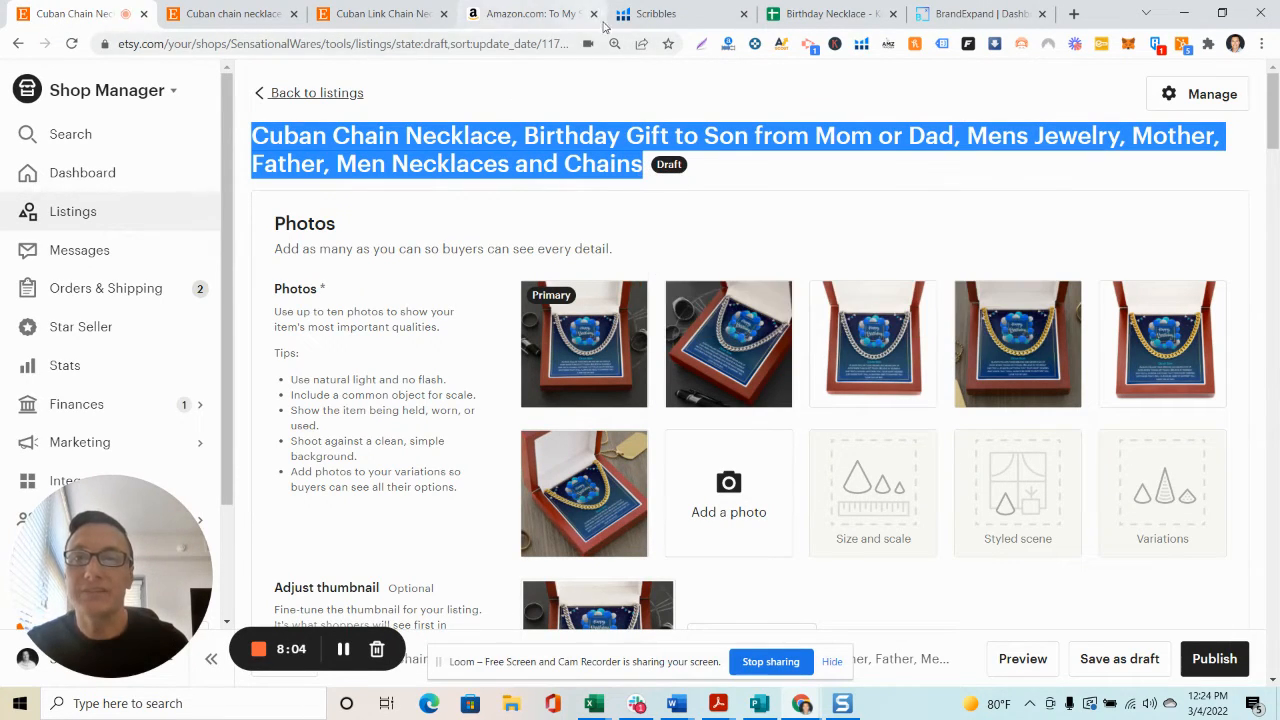
Step: Return to Scribbles and paste the copied Etsy title into the Title field
click(625, 15)
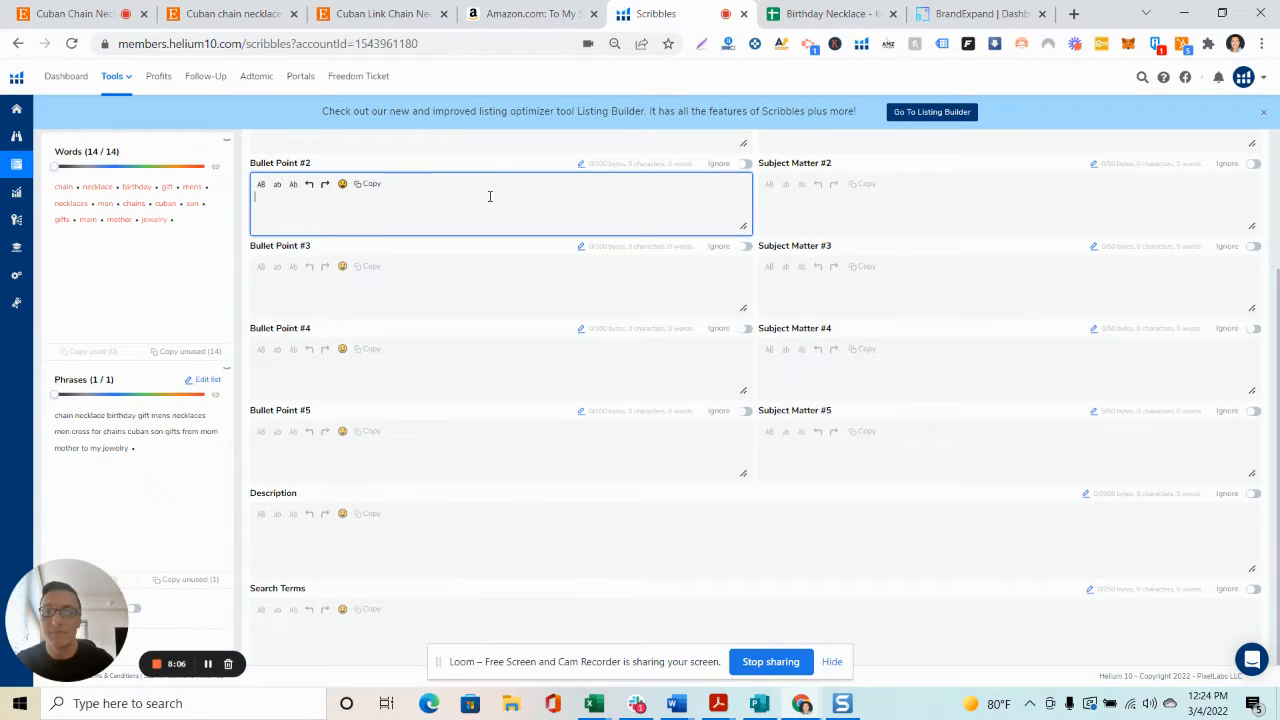
scroll(490, 196, up, 3)
click(331, 223)
key(ctrl+v)
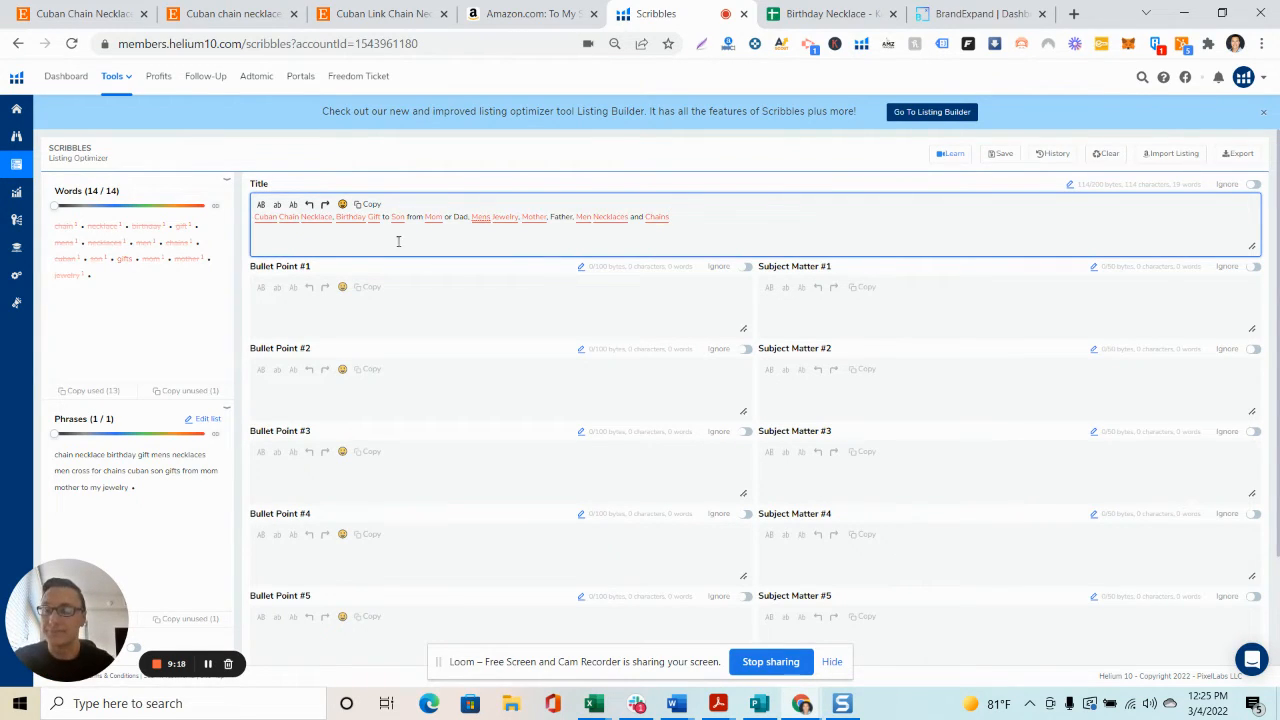
click(208, 663)
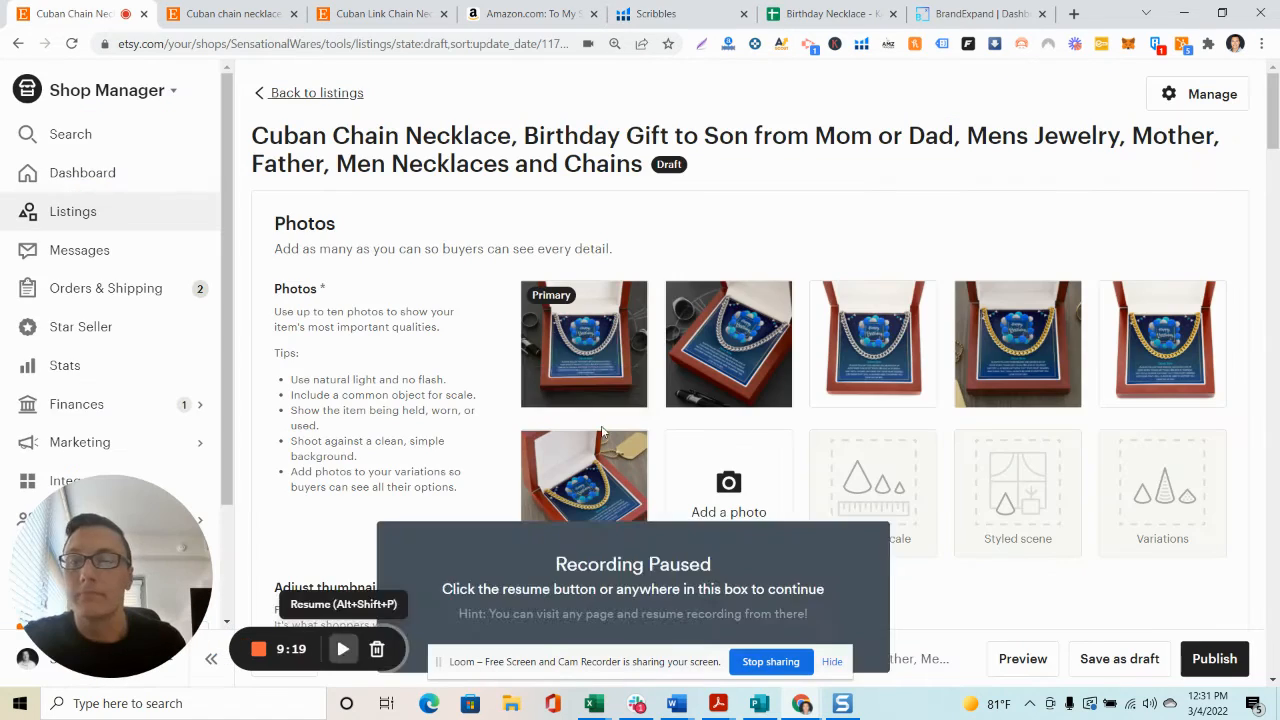
click(337, 649)
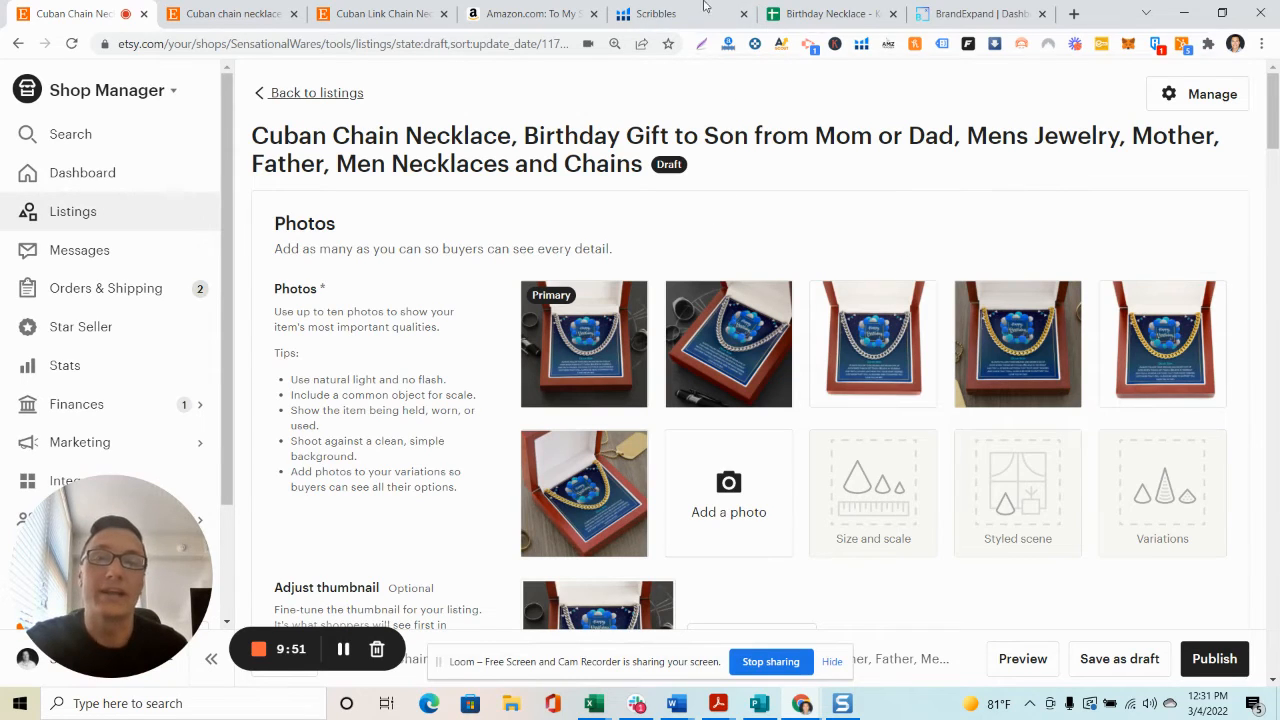
Step: Switch to the Birthday Necklace keyword research spreadsheet and examine the full Additional Keywords list with its search volumes
click(790, 18)
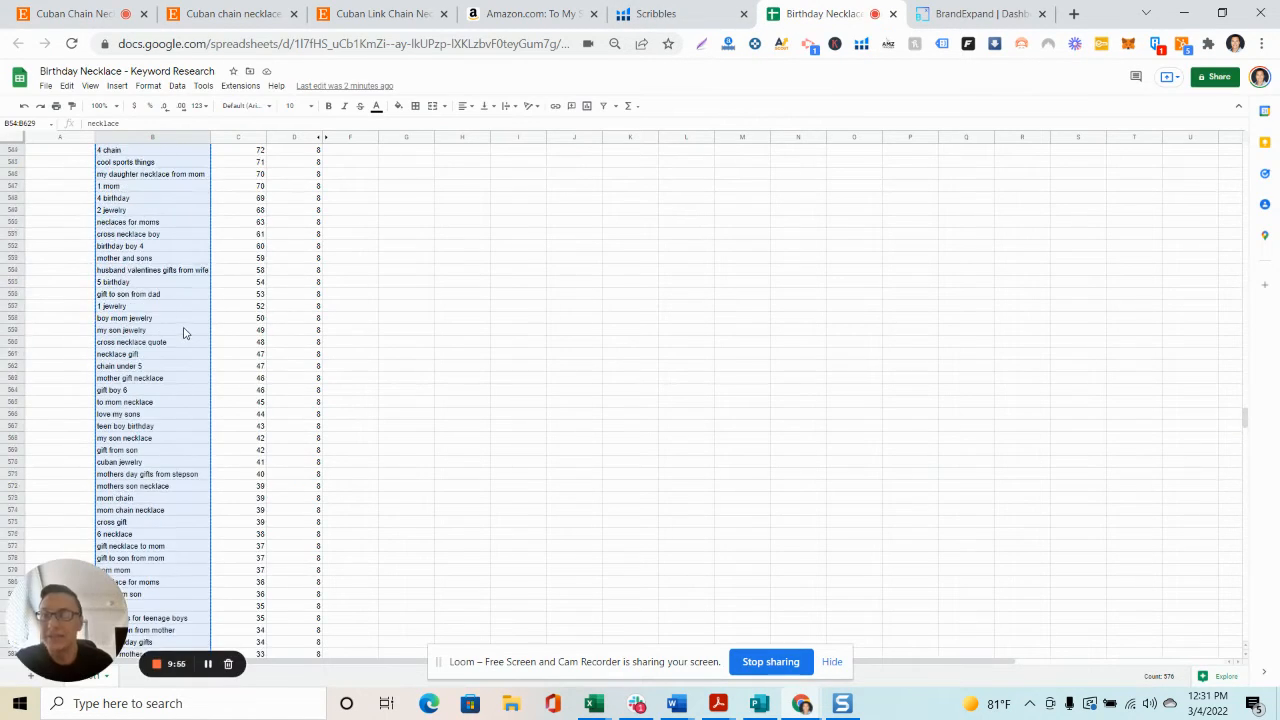
click(183, 330)
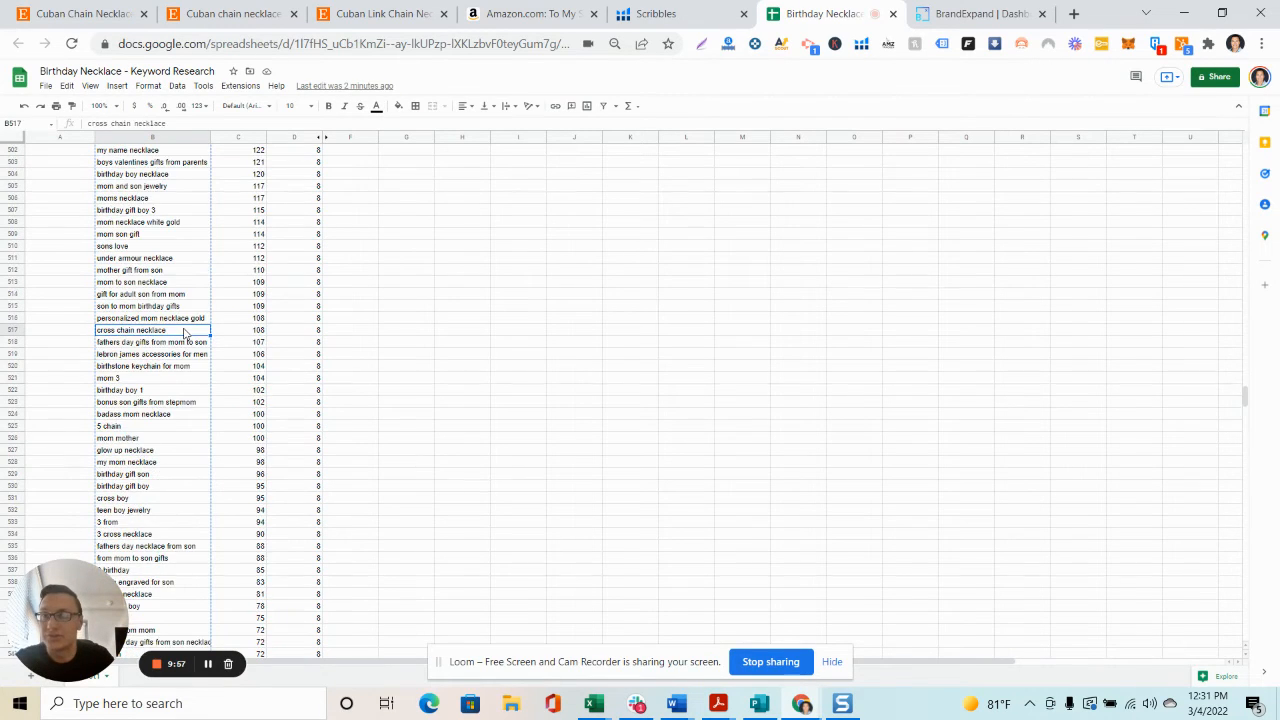
key(Page_Up)
key(Page_Up)
key(Page_Up)
key(Page_Up)
key(Page_Up)
key(Page_Up)
key(Page_Up)
key(Page_Up)
key(Page_Up)
key(Page_Up)
key(Page_Up)
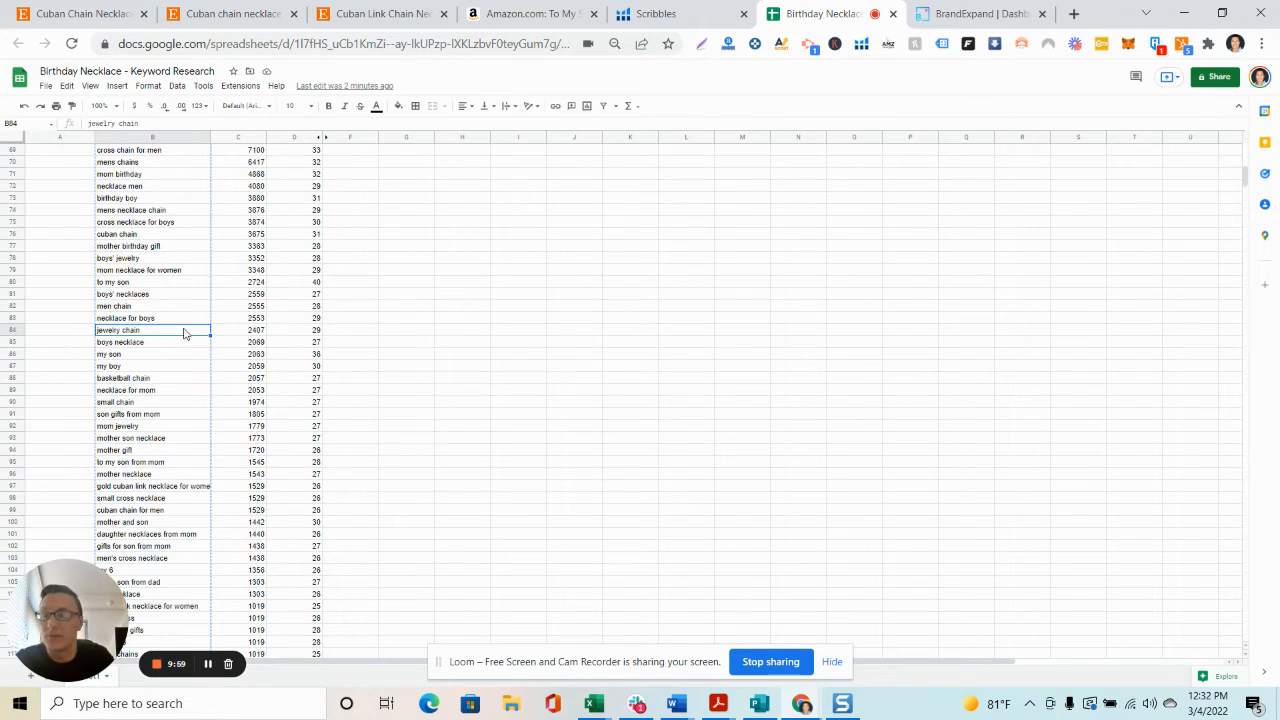
key(Page_Down)
key(Page_Down)
key(Page_Down)
key(Page_Down)
key(Page_Down)
key(Page_Down)
key(Page_Down)
key(Page_Down)
key(Page_Down)
key(Page_Down)
key(Page_Down)
key(Page_Down)
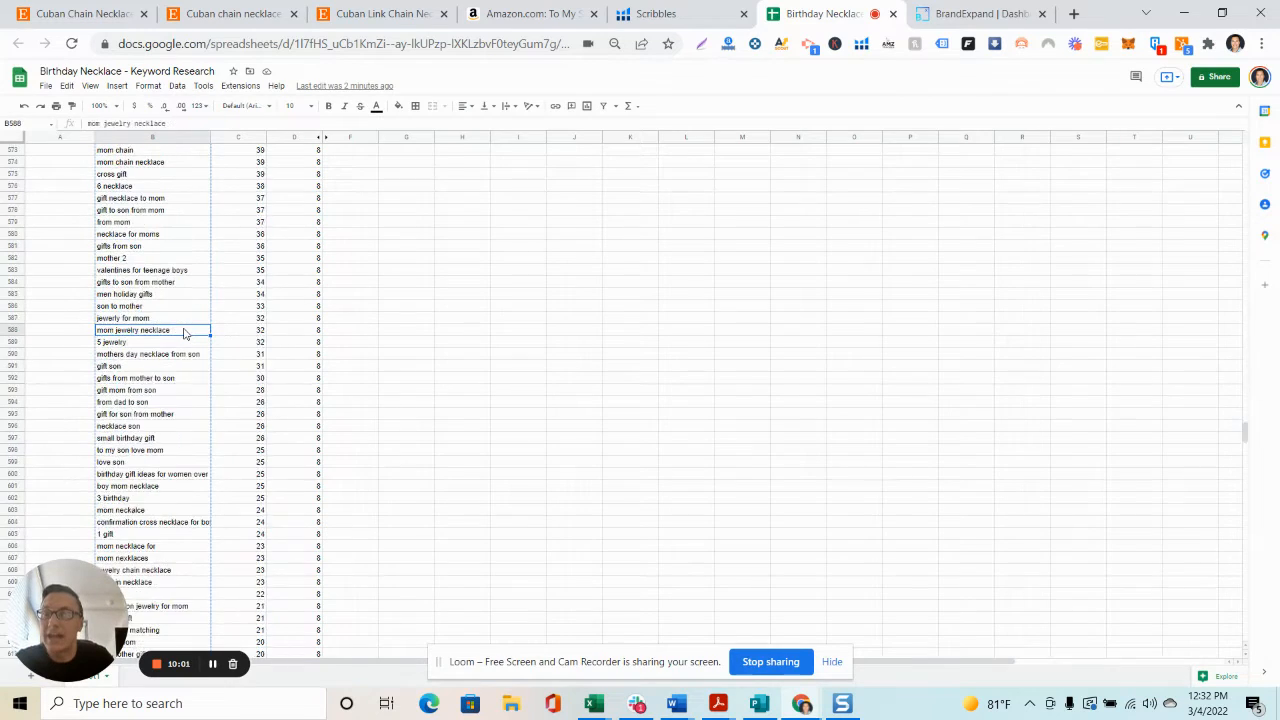
key(Page_Down)
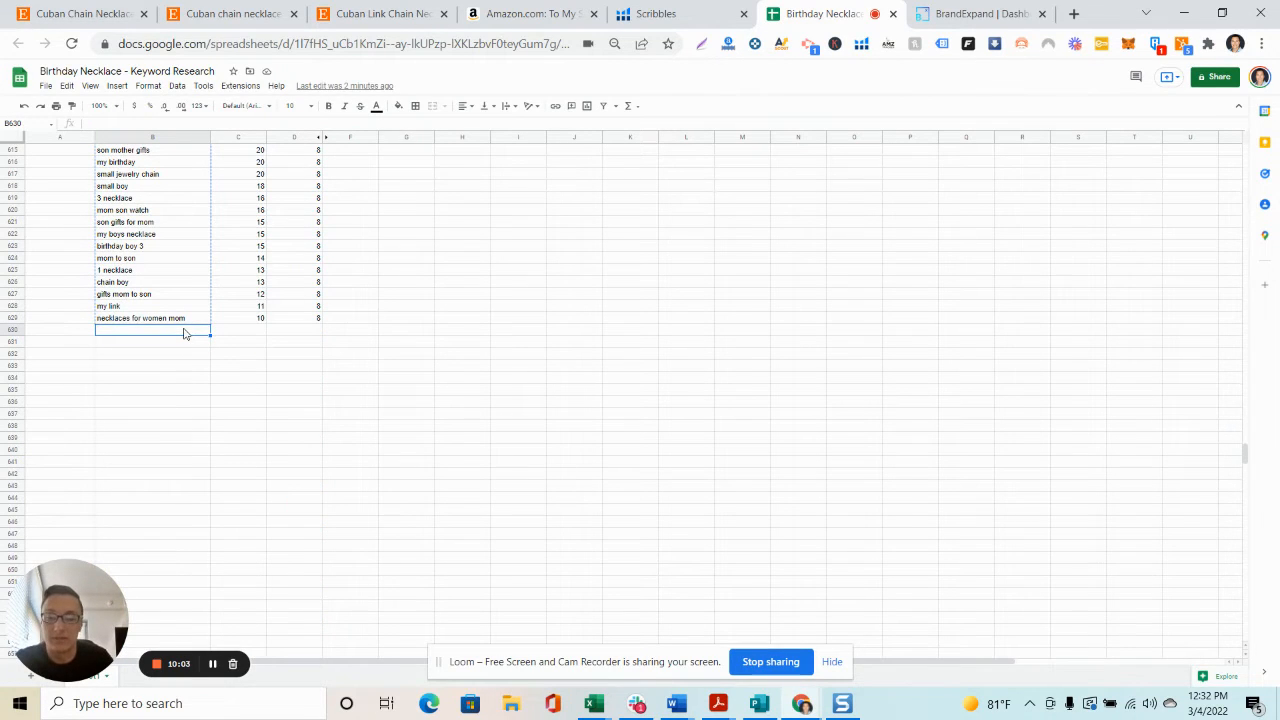
key(Page_Up)
key(Page_Up)
key(Page_Up)
key(Page_Up)
key(Page_Up)
key(Page_Up)
key(Page_Up)
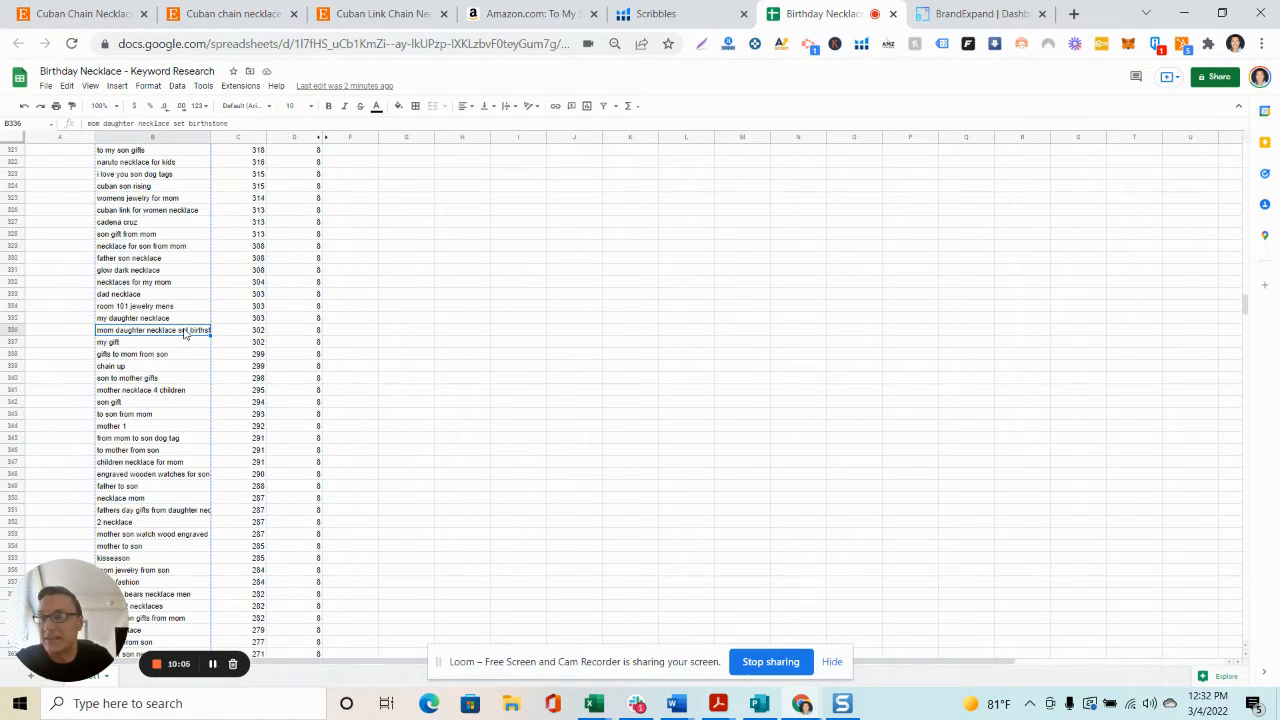
key(Page_Up)
key(Page_Up)
key(Page_Up)
key(Page_Up)
key(Page_Up)
key(Page_Up)
key(Page_Up)
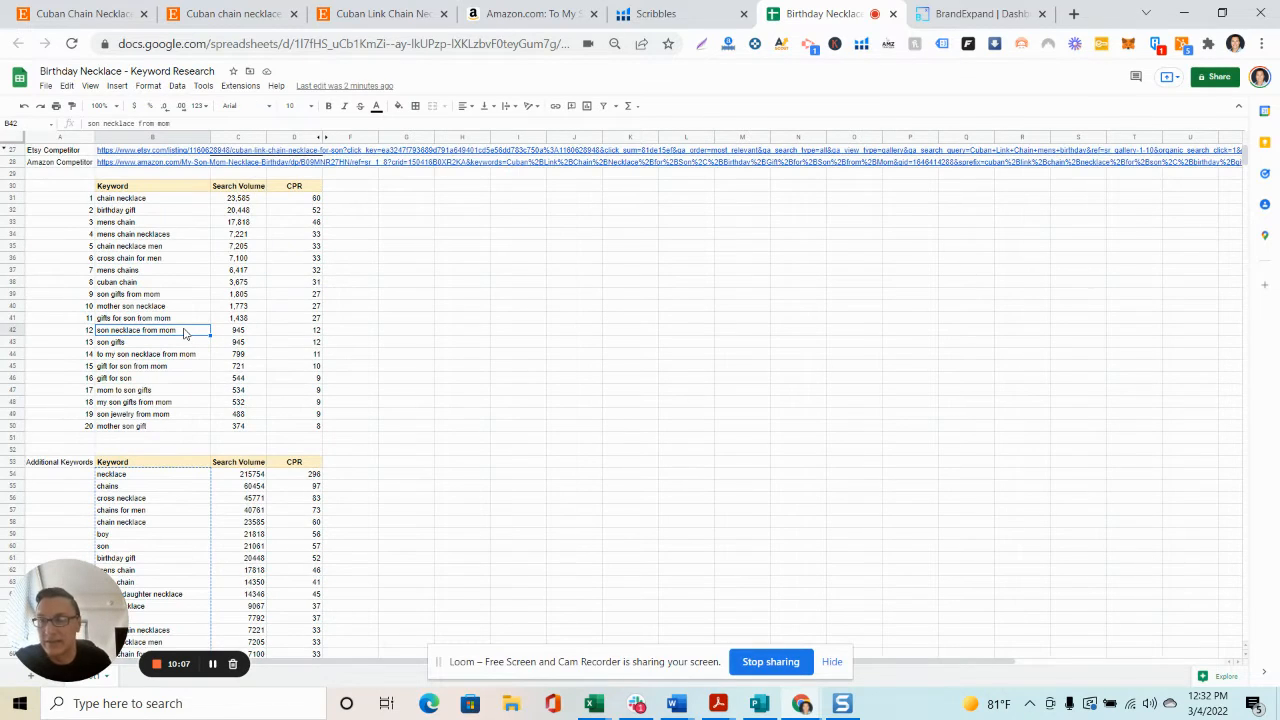
Step: Copy the entire Additional Keywords list, from "necklace" to "necklaces for women mom" (B54:B629)
scroll(184, 334, down, 2)
click(150, 402)
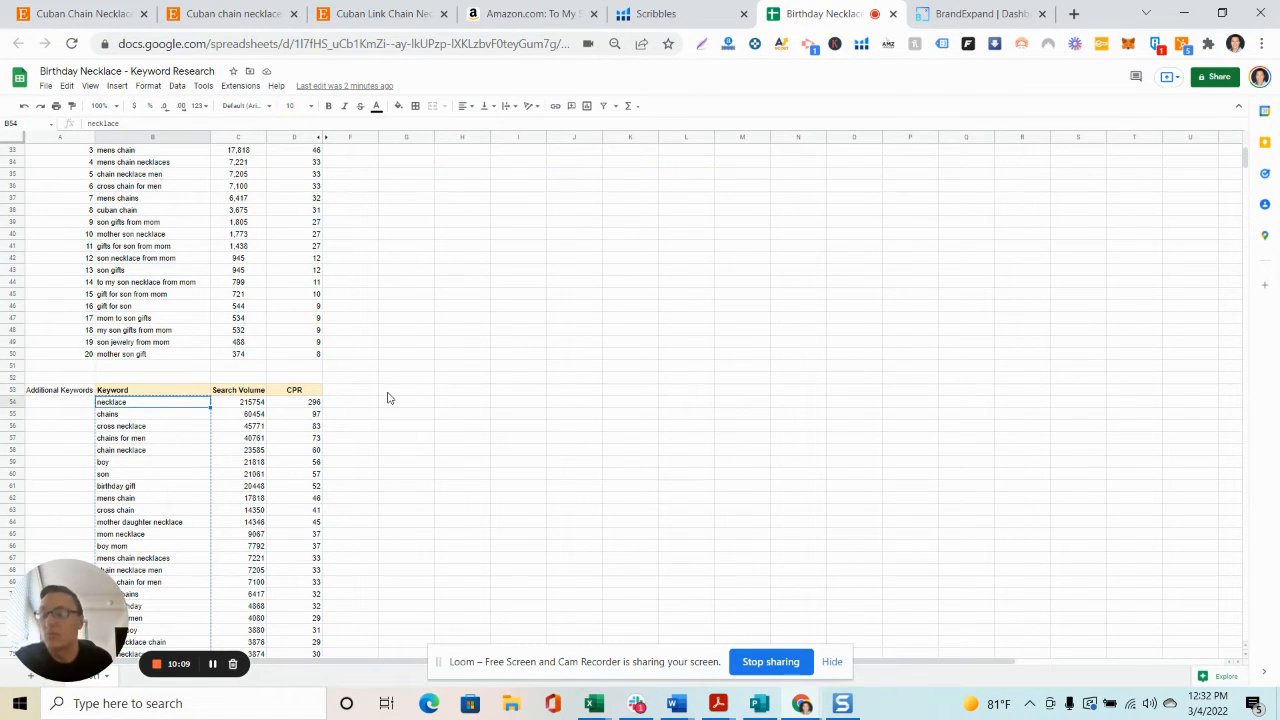
scroll(389, 398, down, 3)
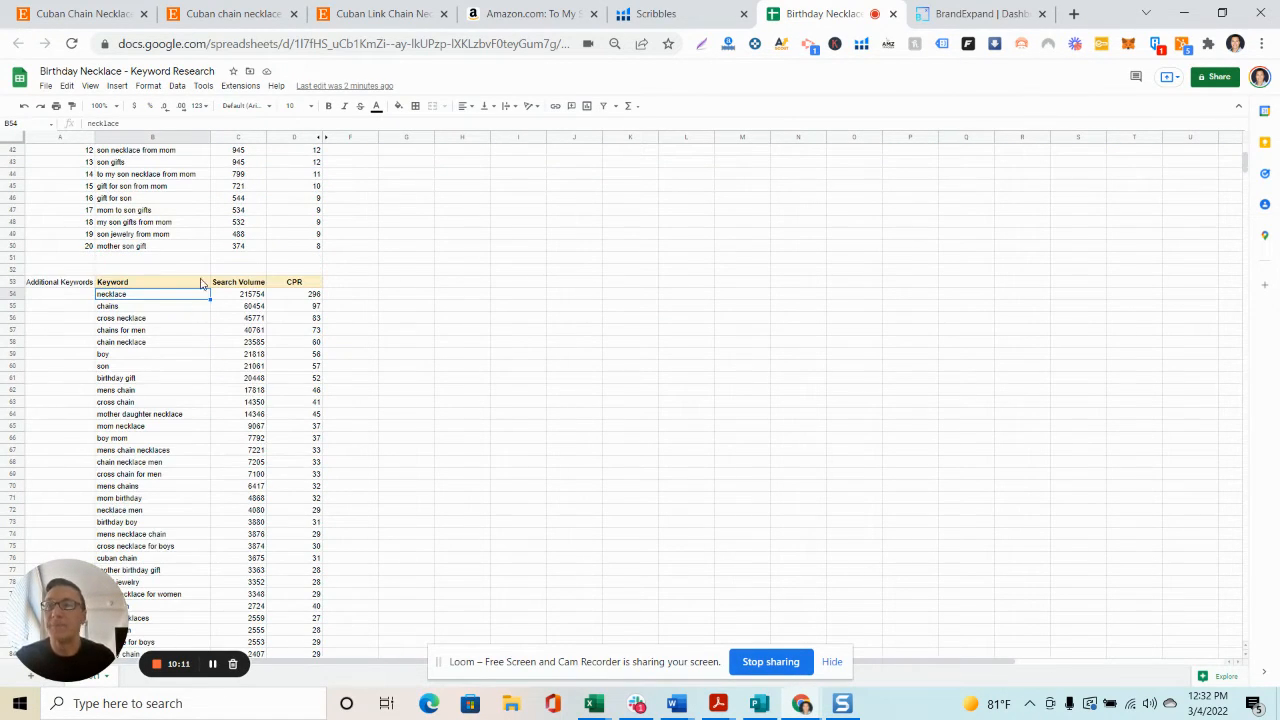
key(ctrl+shift+Down)
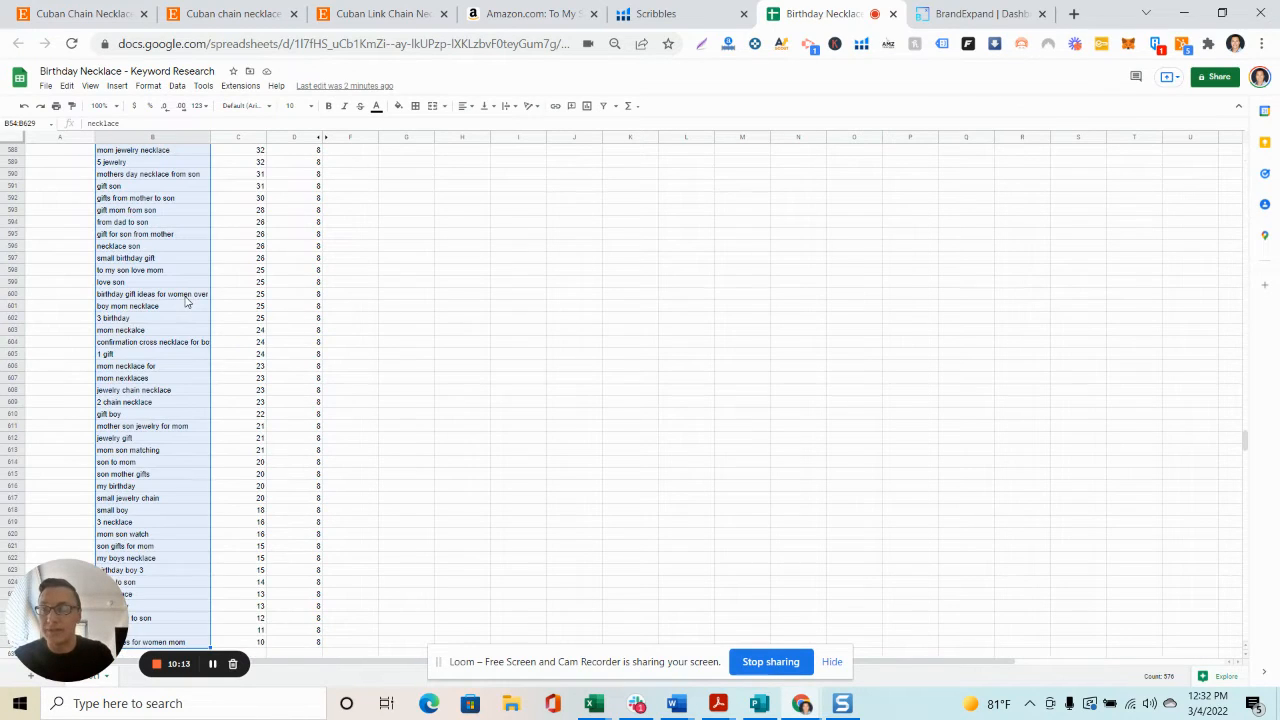
right_click(185, 302)
click(218, 332)
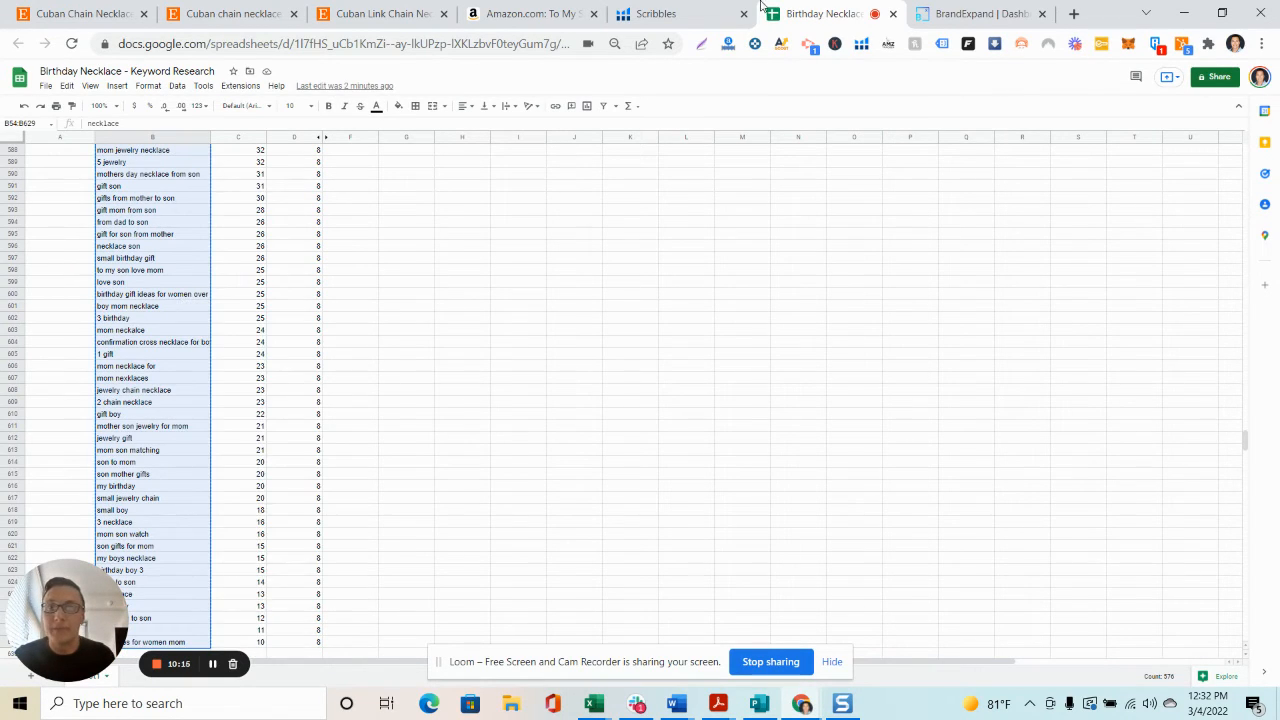
Step: Switch to Scribbles and examine which entries in the Words and Phrases lists the title already uses
click(656, 14)
scroll(150, 300, down, 5)
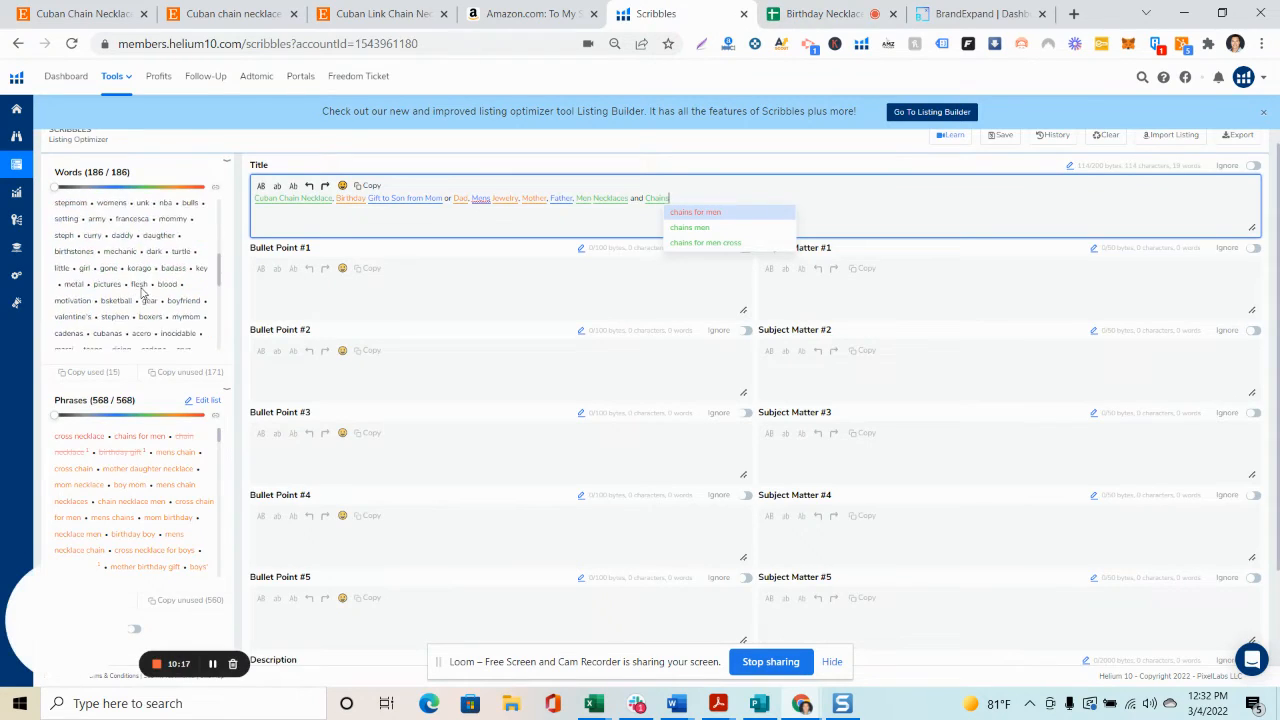
scroll(157, 320, up, 8)
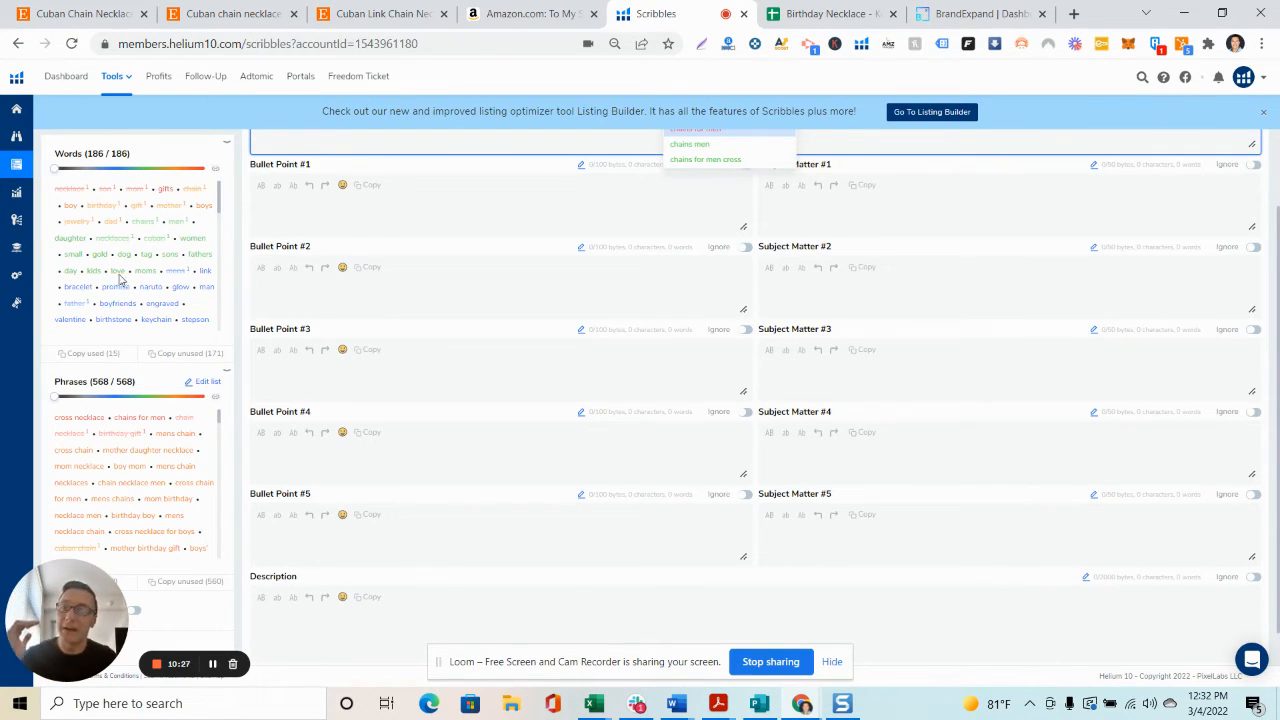
scroll(182, 240, down, 1)
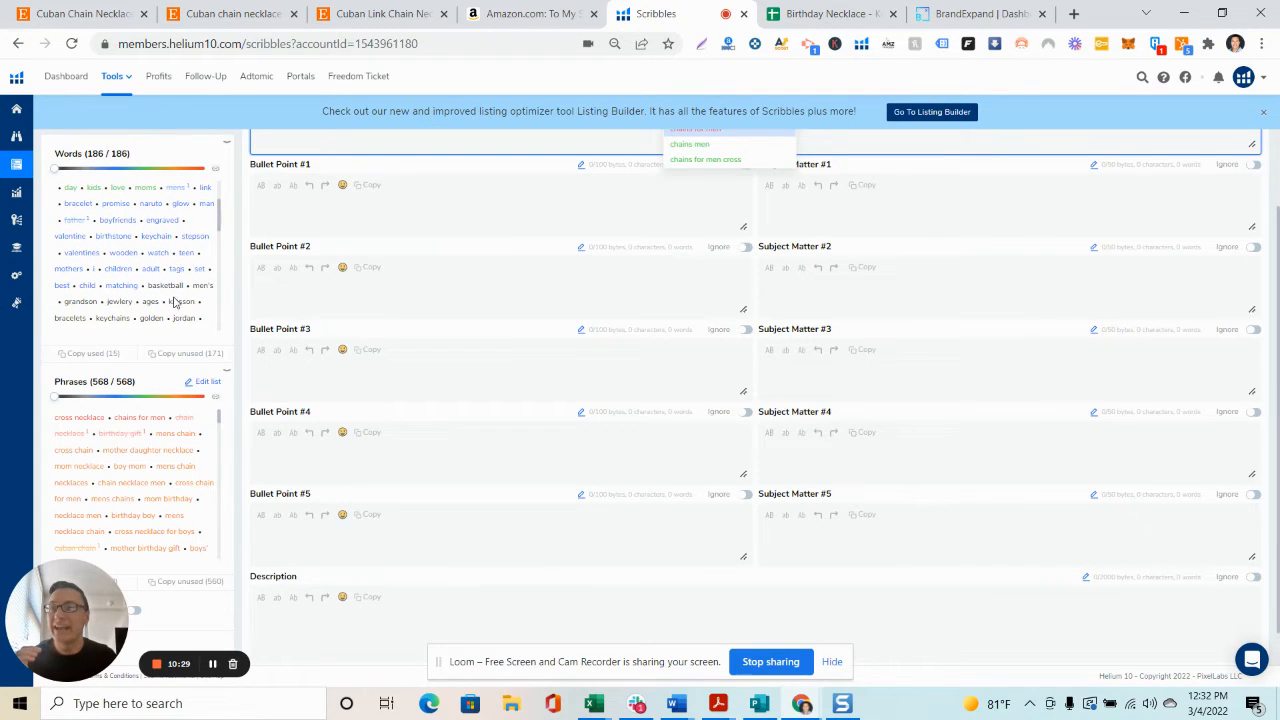
scroll(150, 300, up, 2)
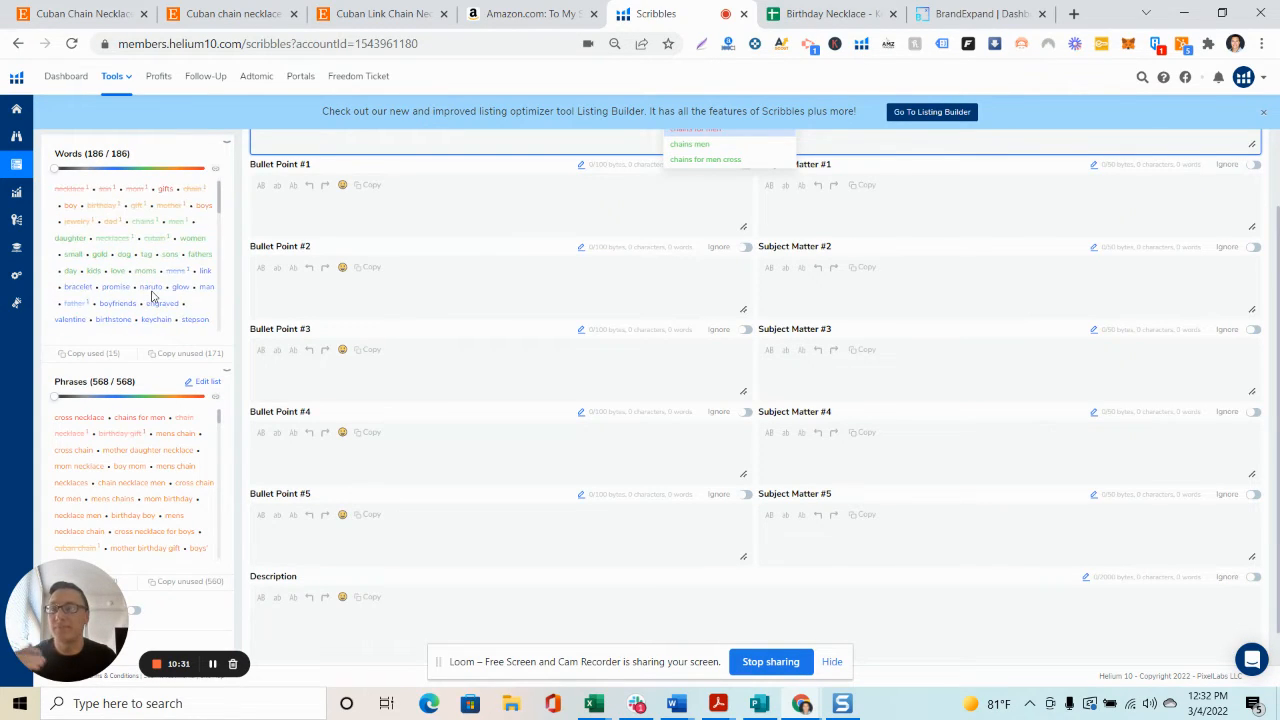
scroll(400, 274, up, 2)
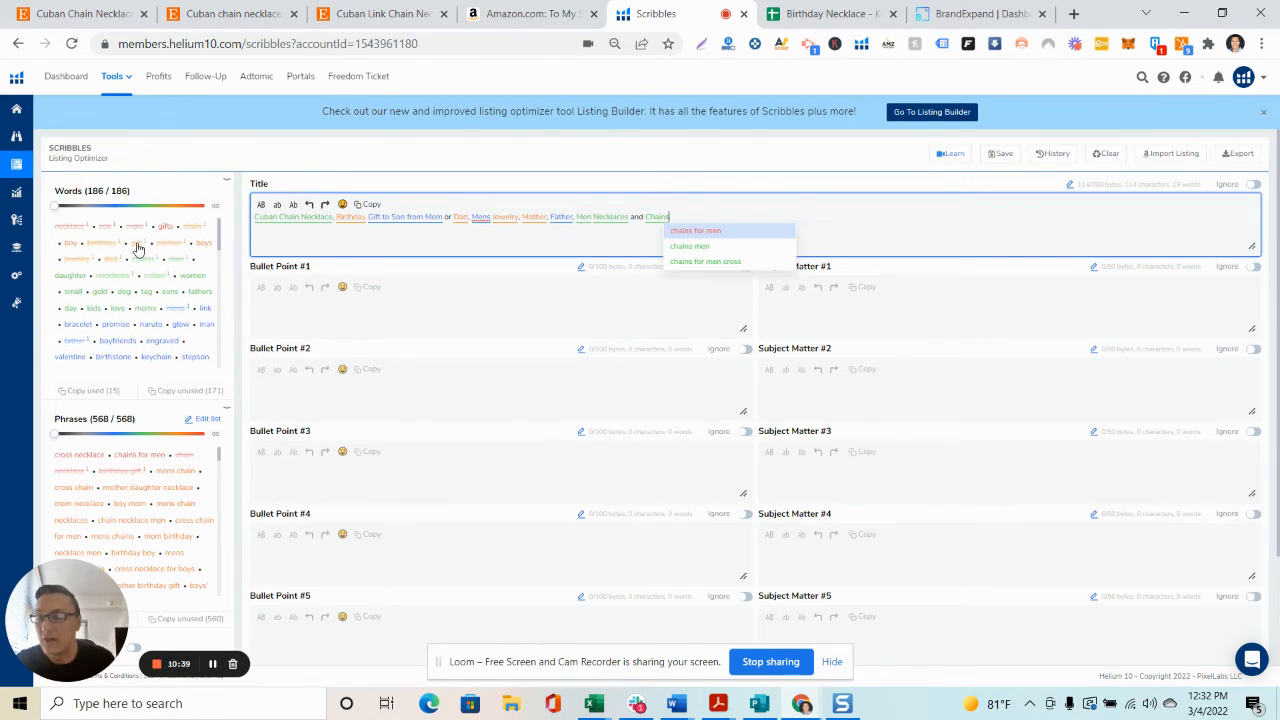
Step: Copy the full description text from the Etsy draft listing and paste it into the Description field in Scribbles
click(582, 319)
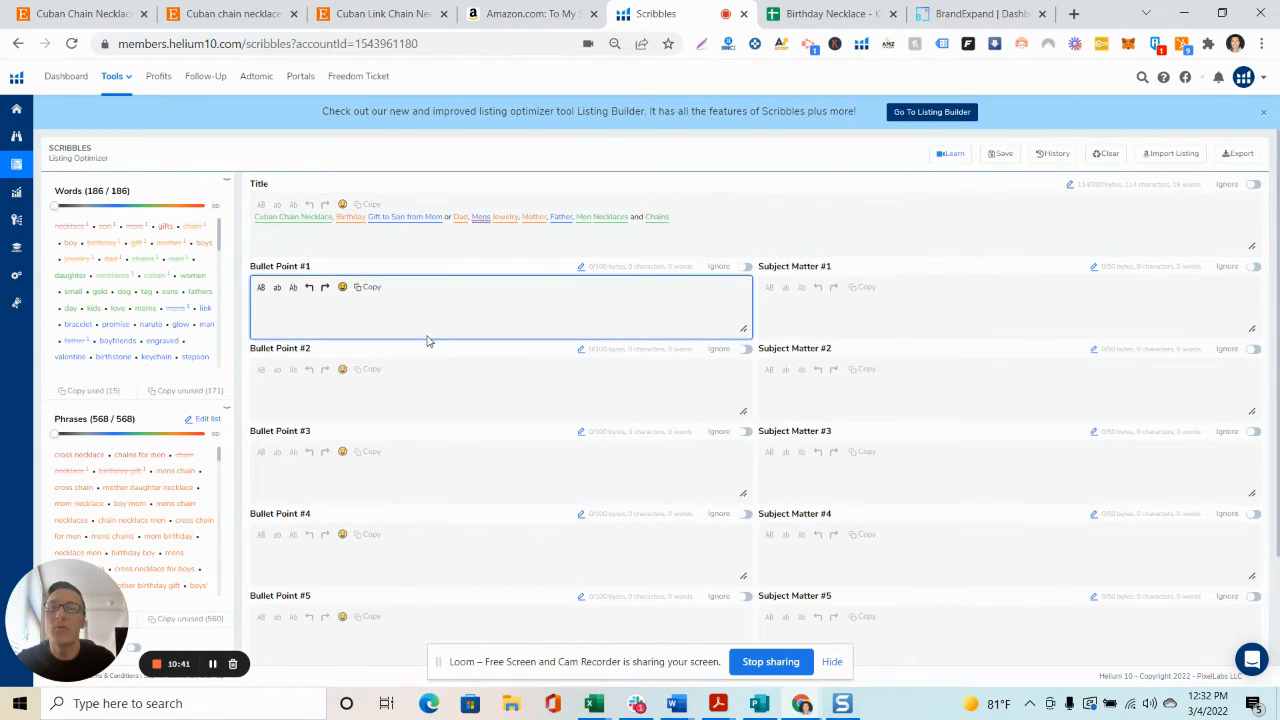
scroll(400, 494, down, 3)
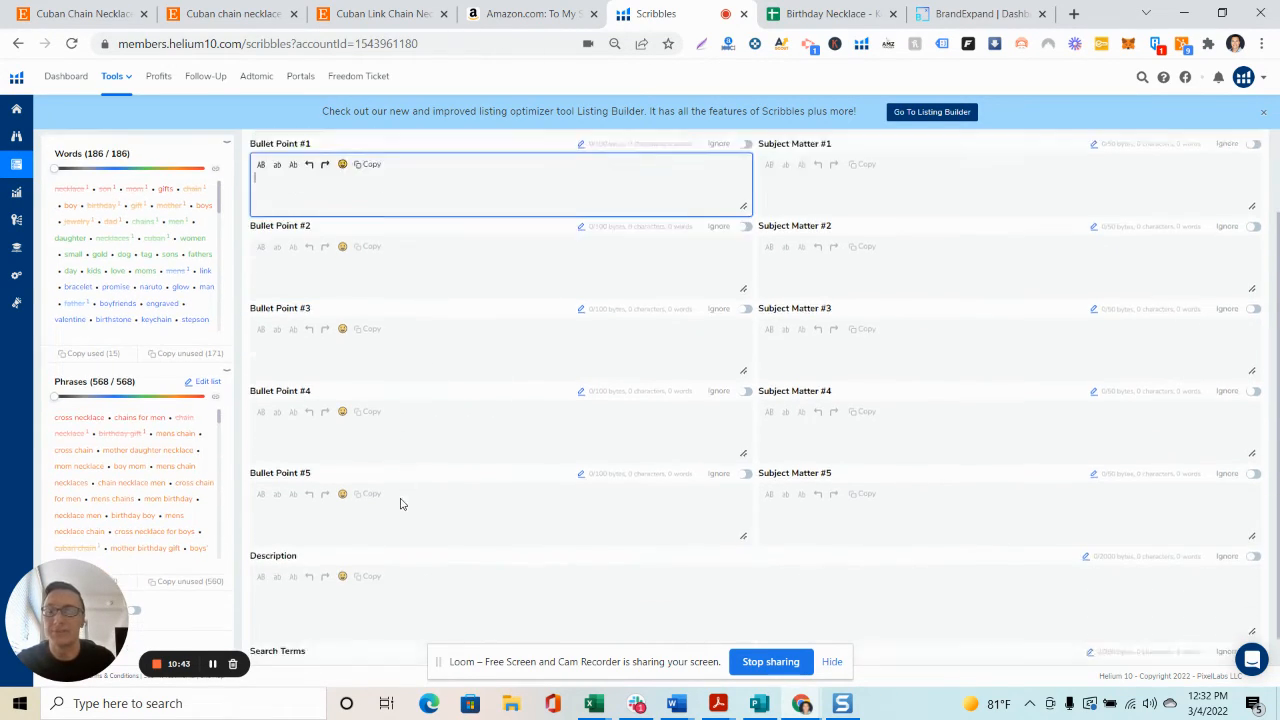
click(387, 556)
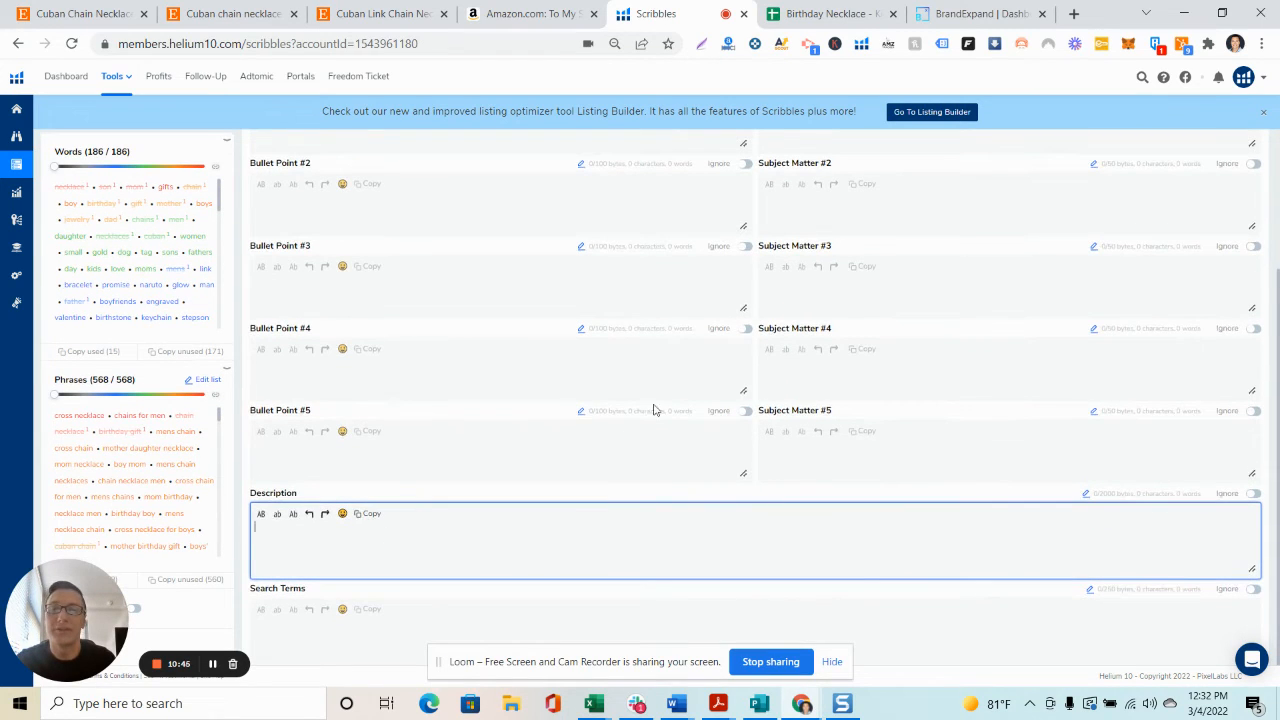
click(105, 18)
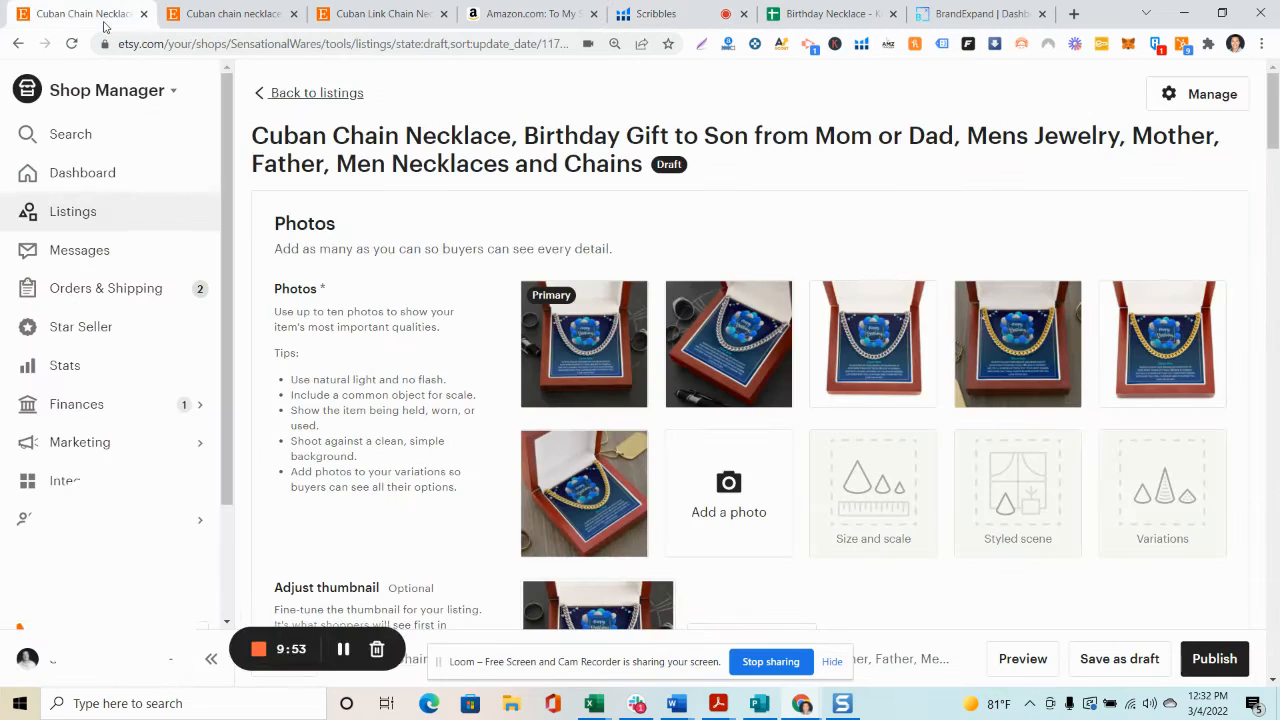
scroll(679, 263, down, 6)
scroll(679, 263, down, 15)
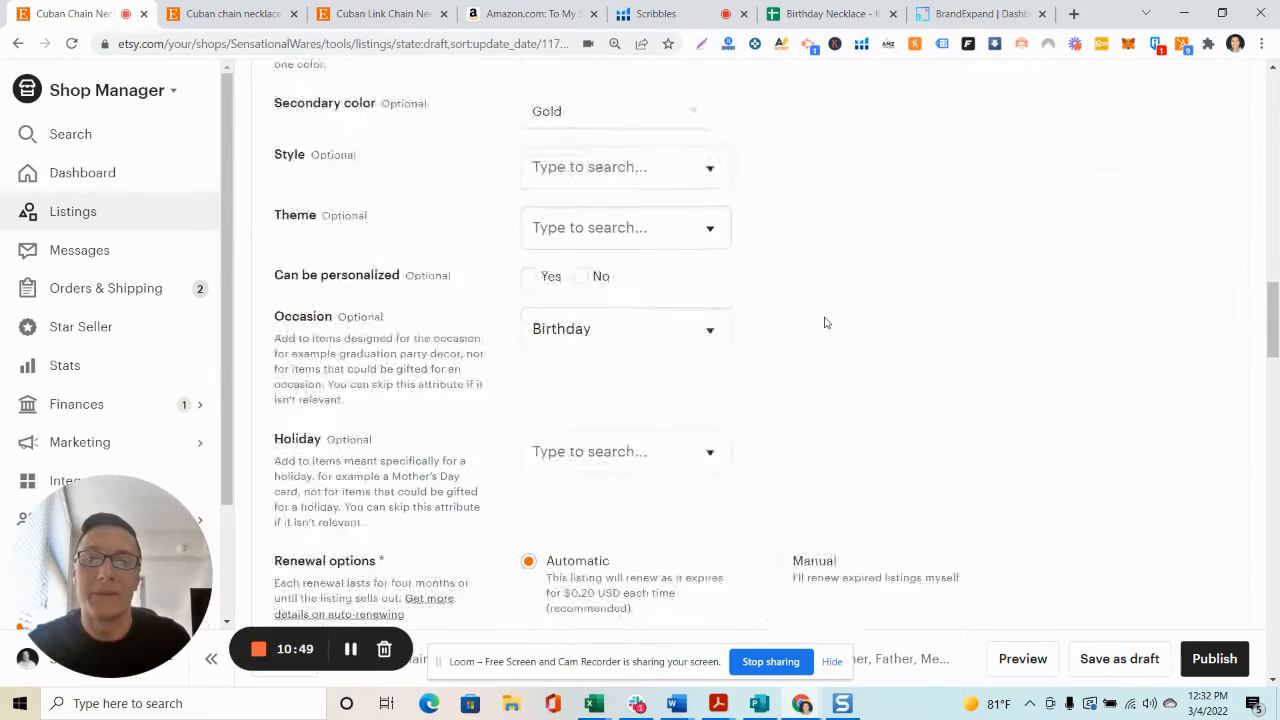
drag(664, 470, 532, 300)
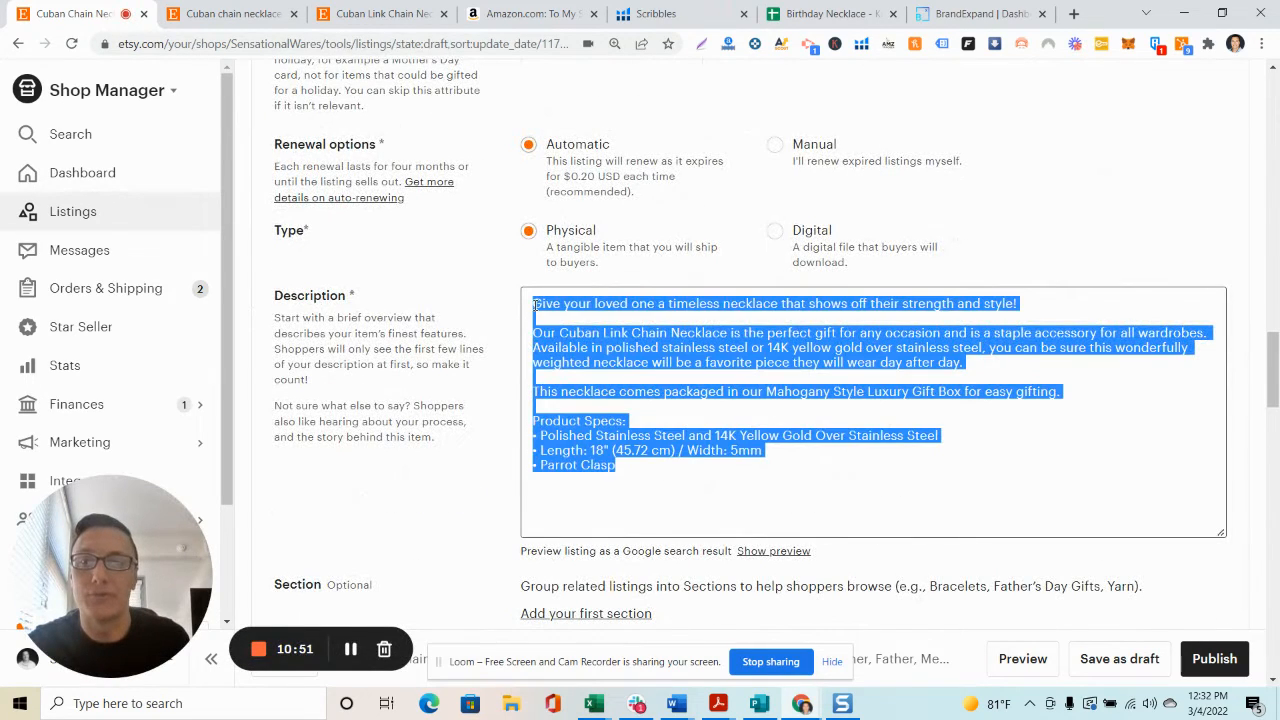
right_click(580, 318)
click(589, 366)
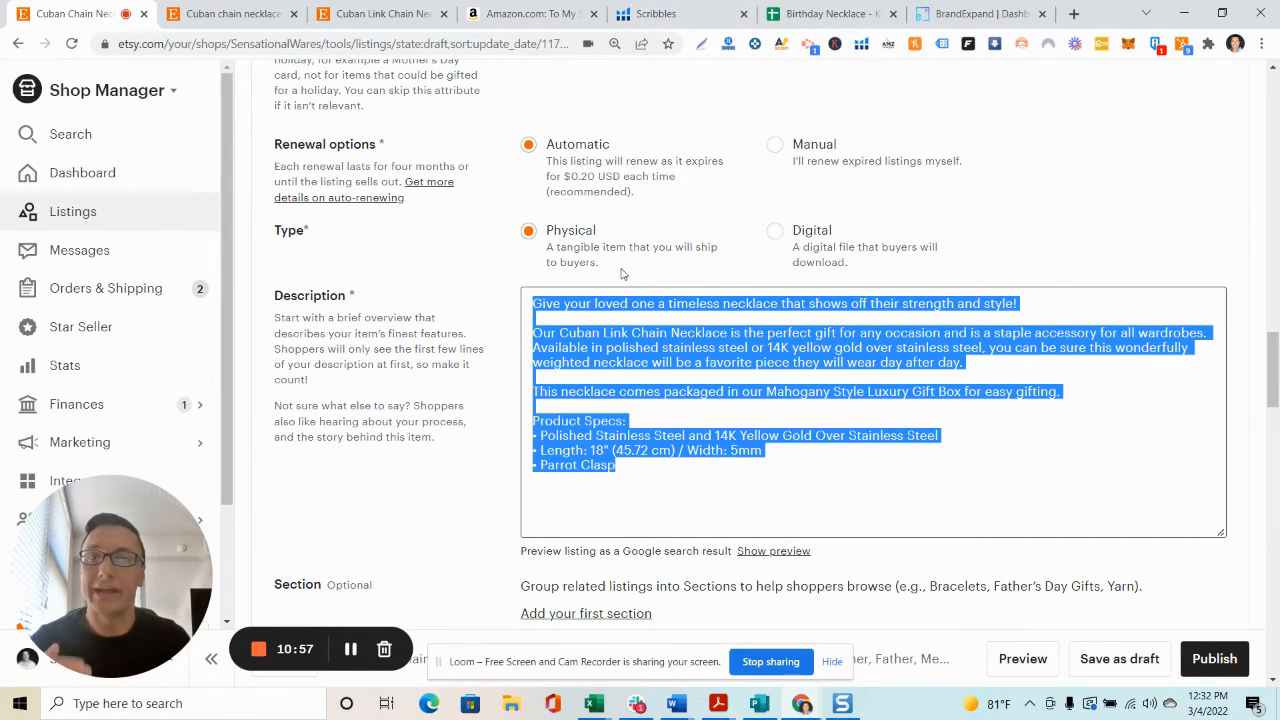
click(700, 13)
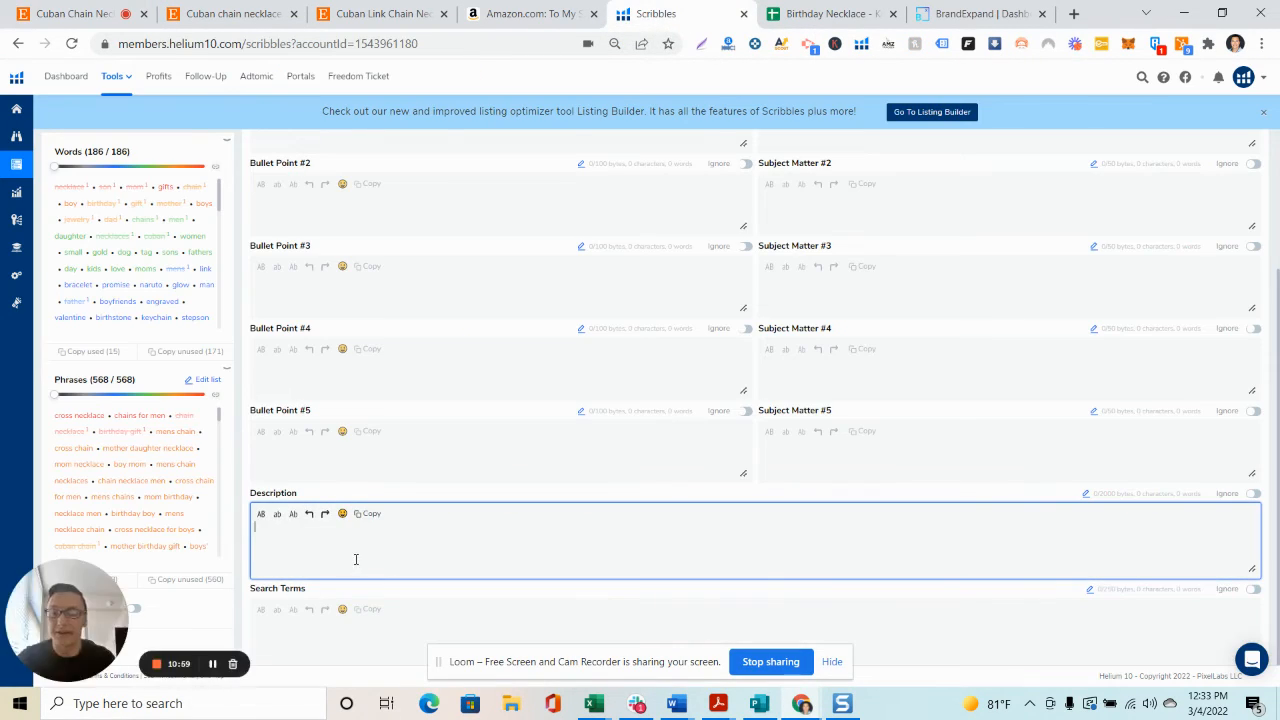
key(ctrl+v)
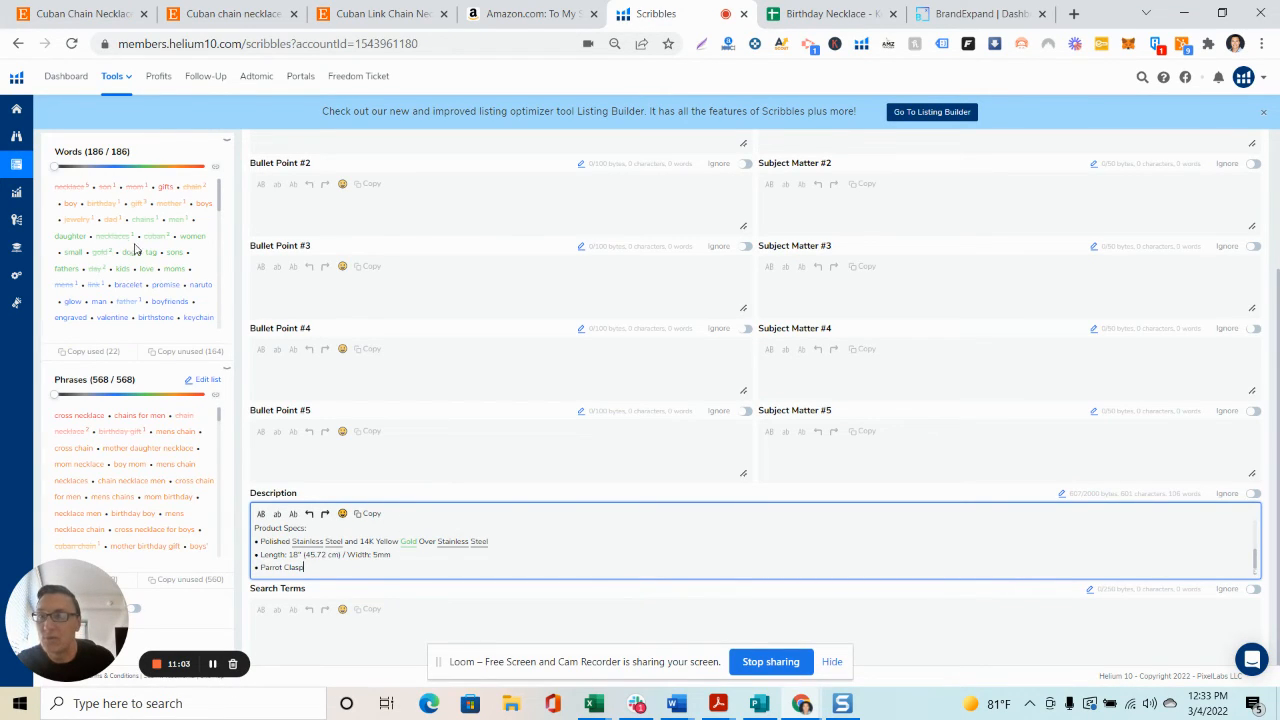
Step: Examine the pasted description from its opening line to the product specs for the highlighted keywords it uses
scroll(358, 560, up, 3)
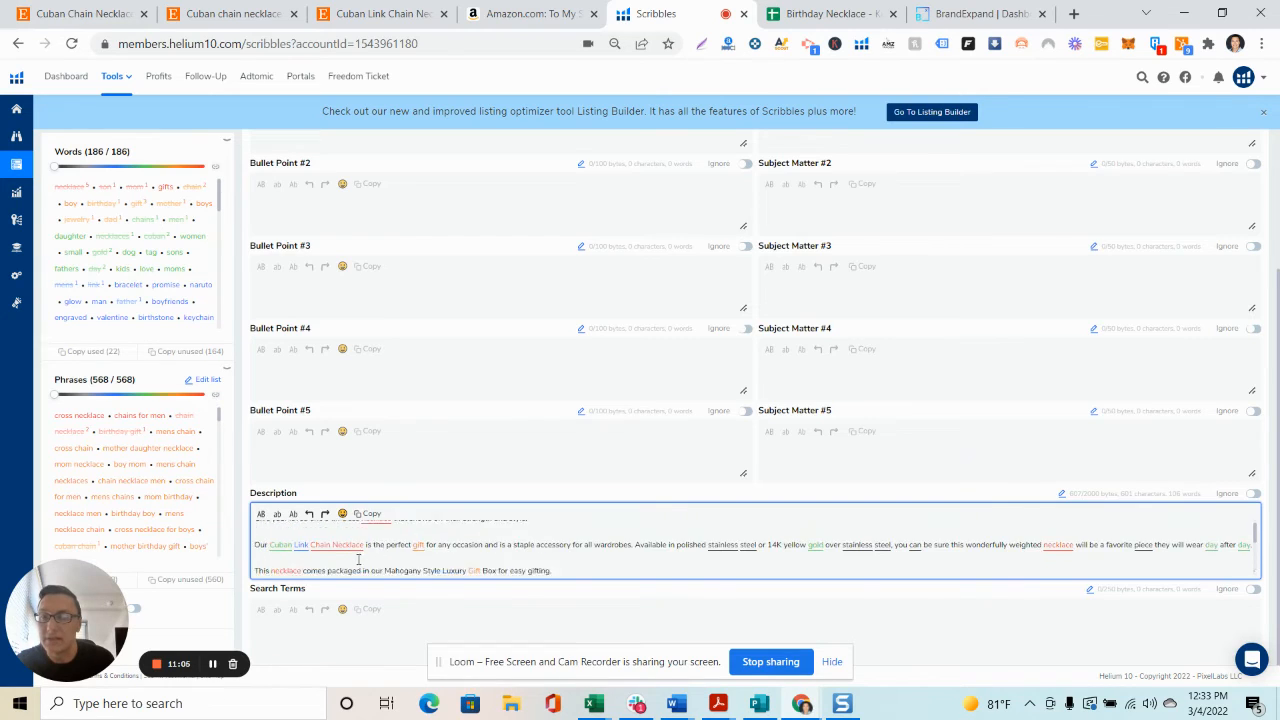
scroll(400, 555, up, 2)
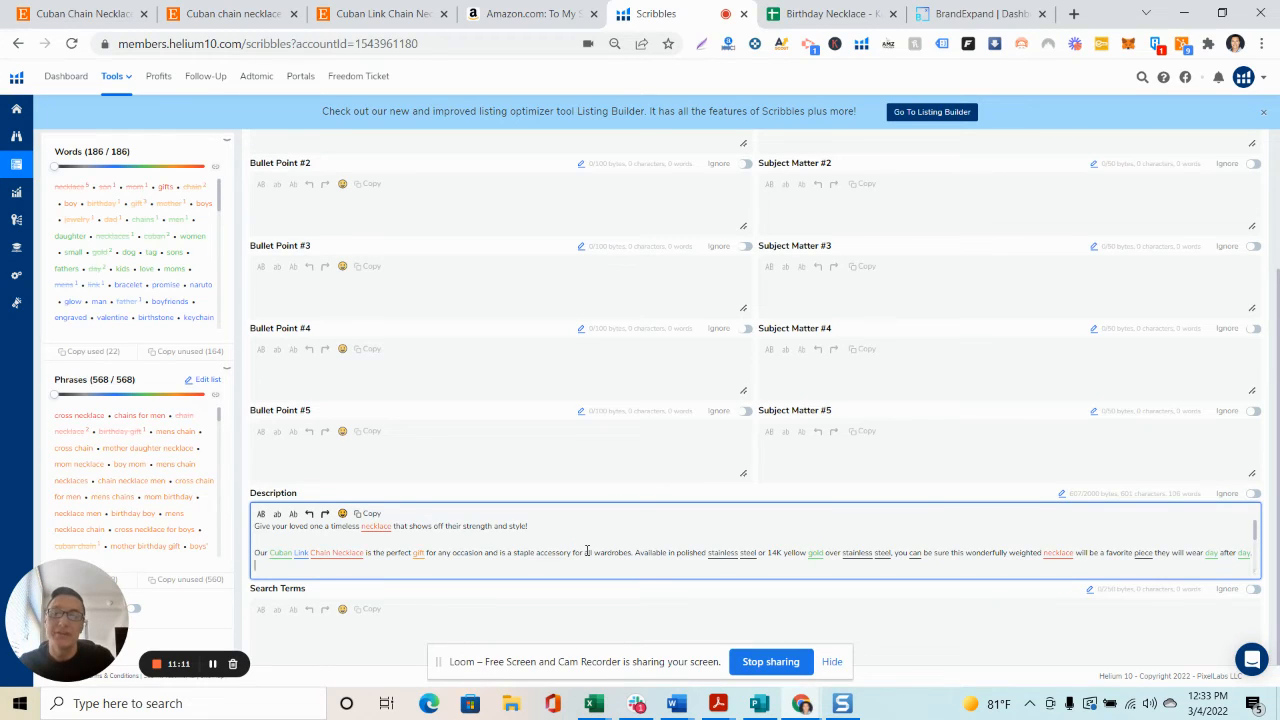
scroll(587, 552, down, 1)
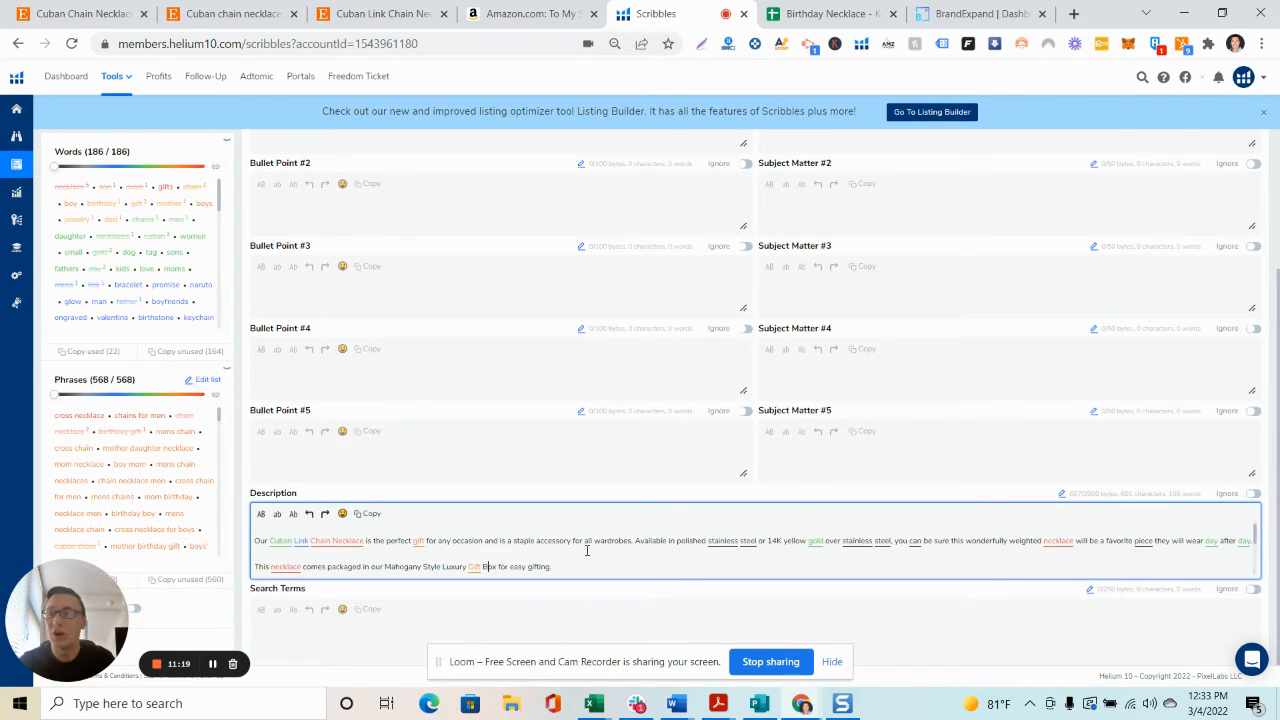
key(ctrl+v)
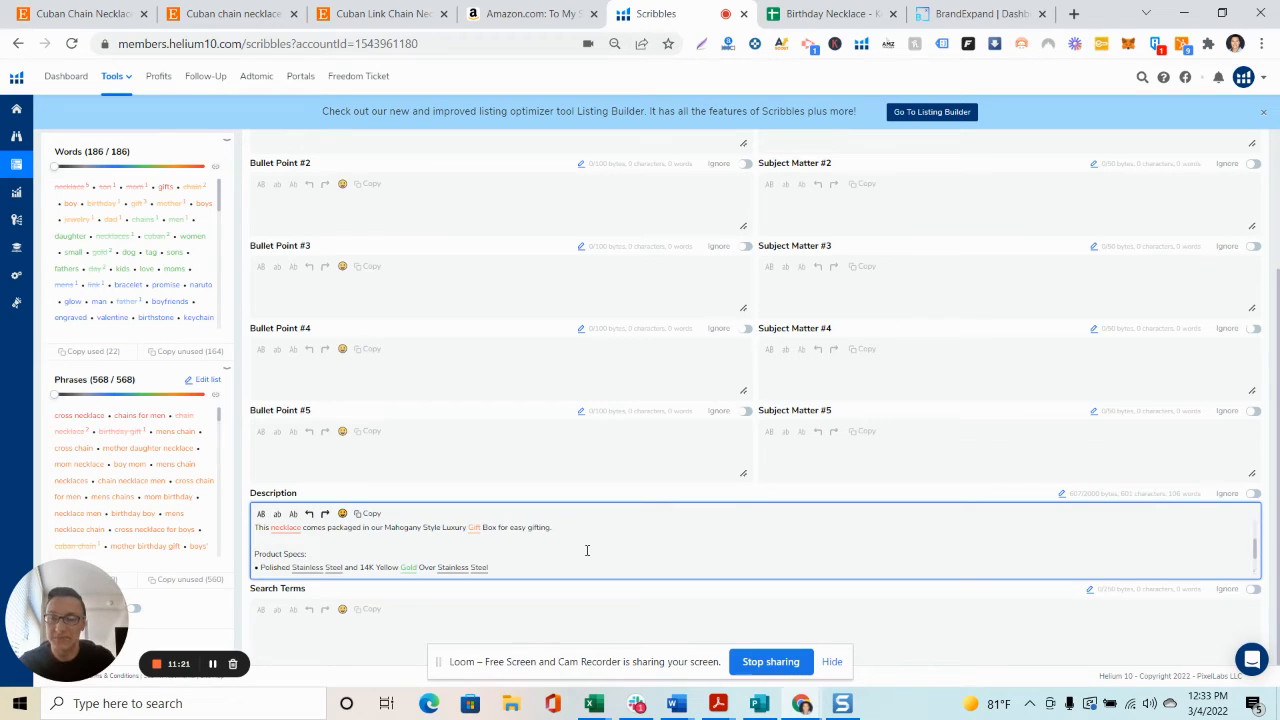
key(Down)
key(Down)
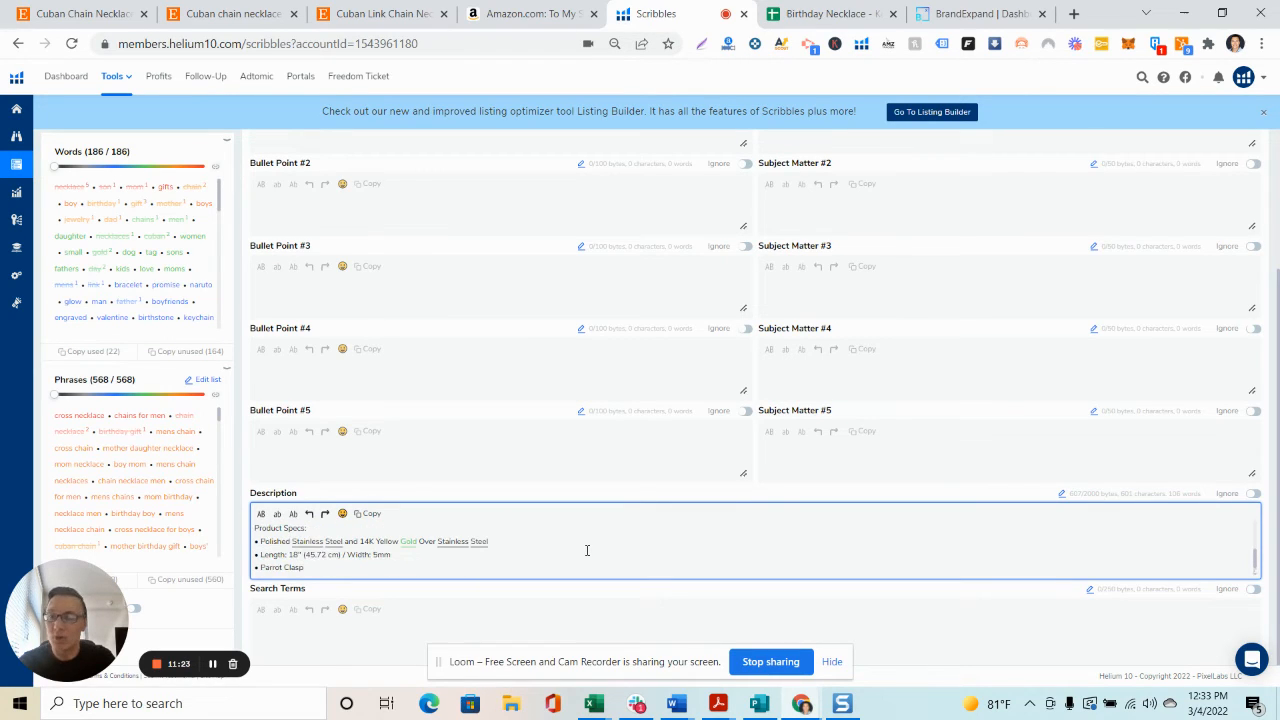
key(Up)
key(Up)
key(Up)
key(Up)
key(Up)
key(Up)
key(Up)
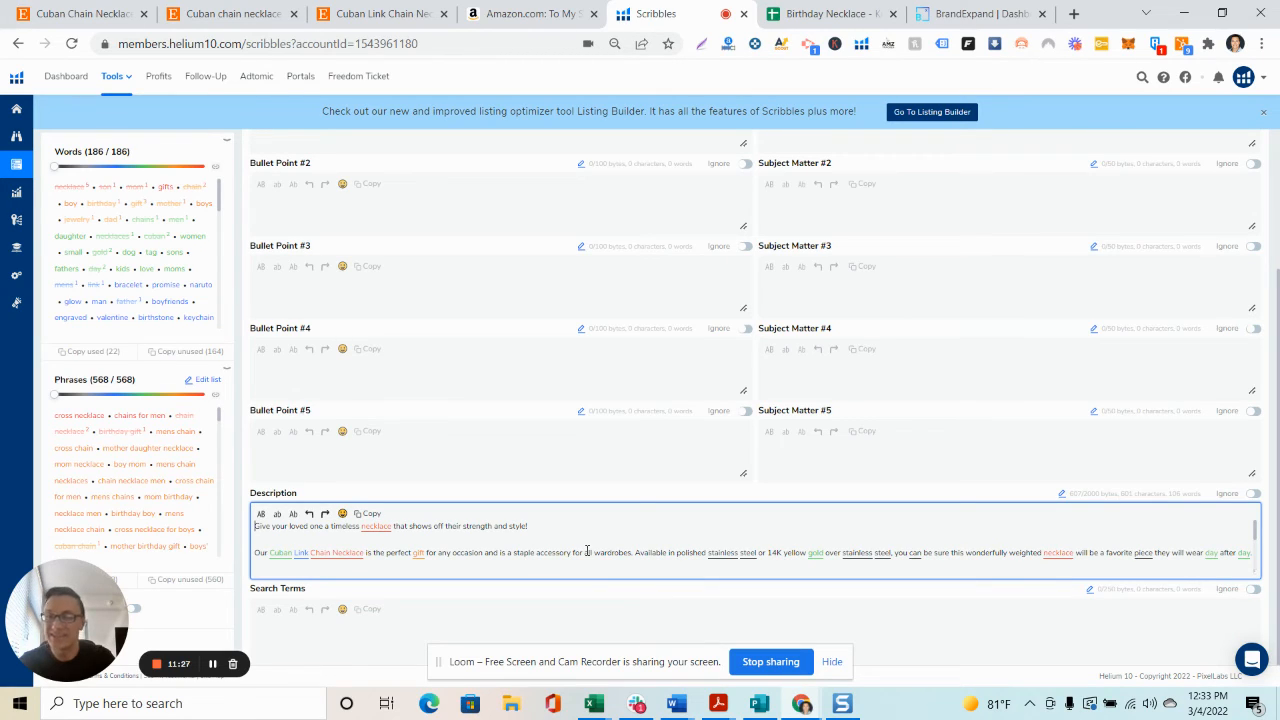
key(Down)
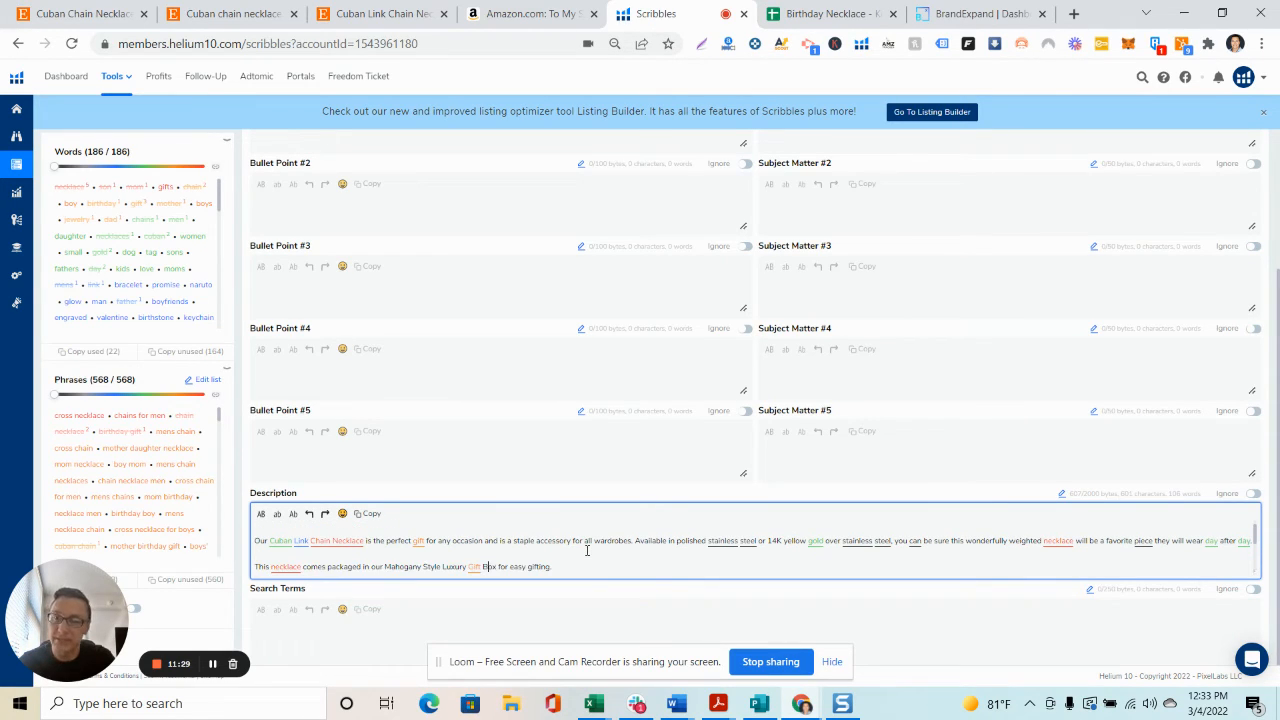
key(Up)
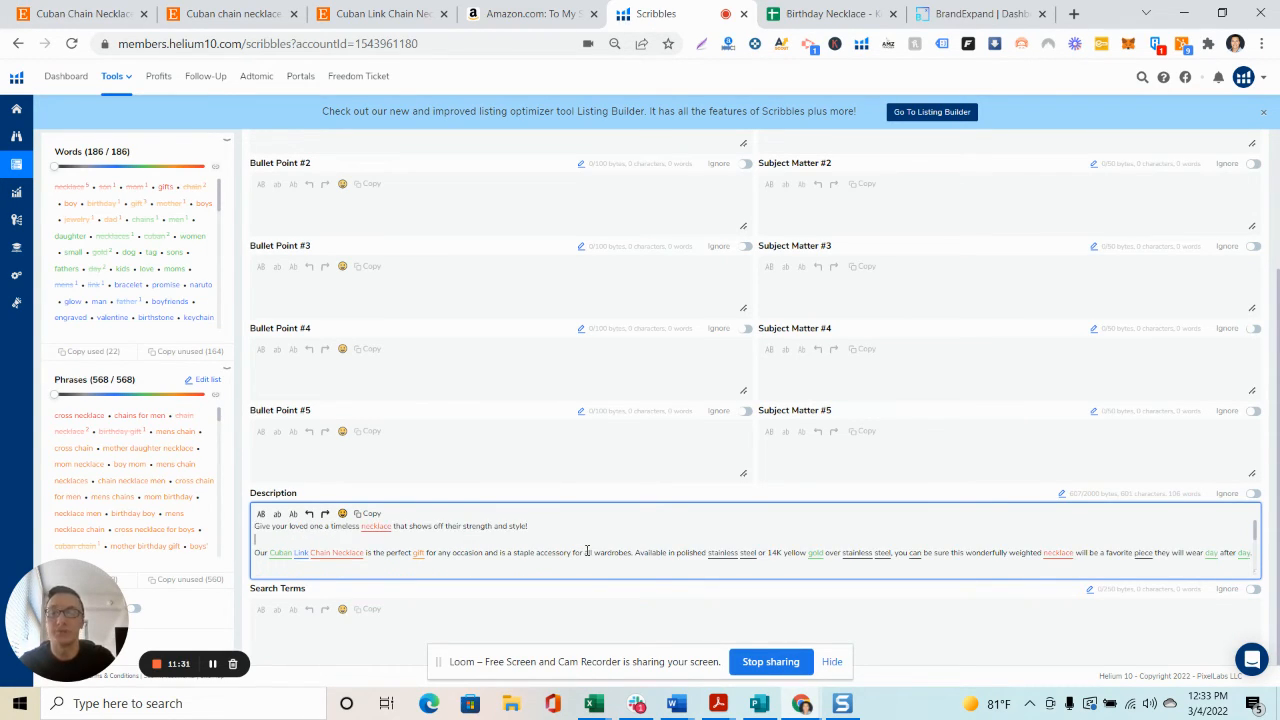
key(Down)
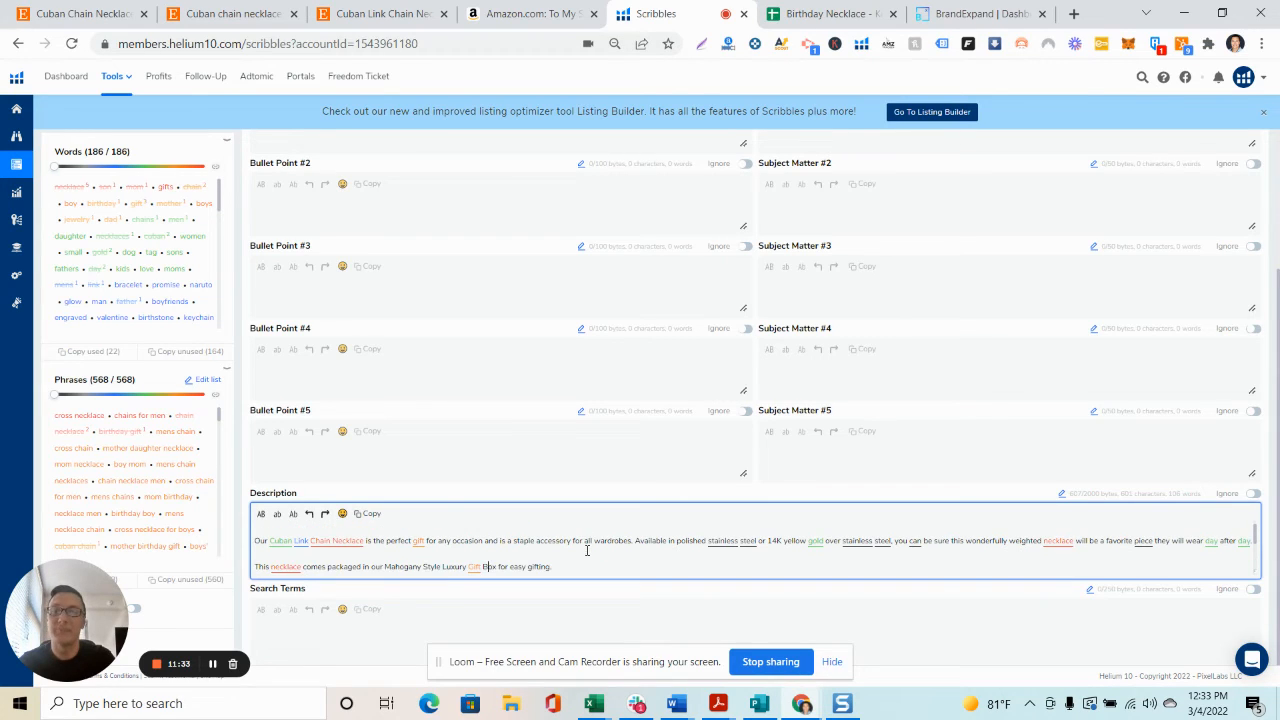
key(Down)
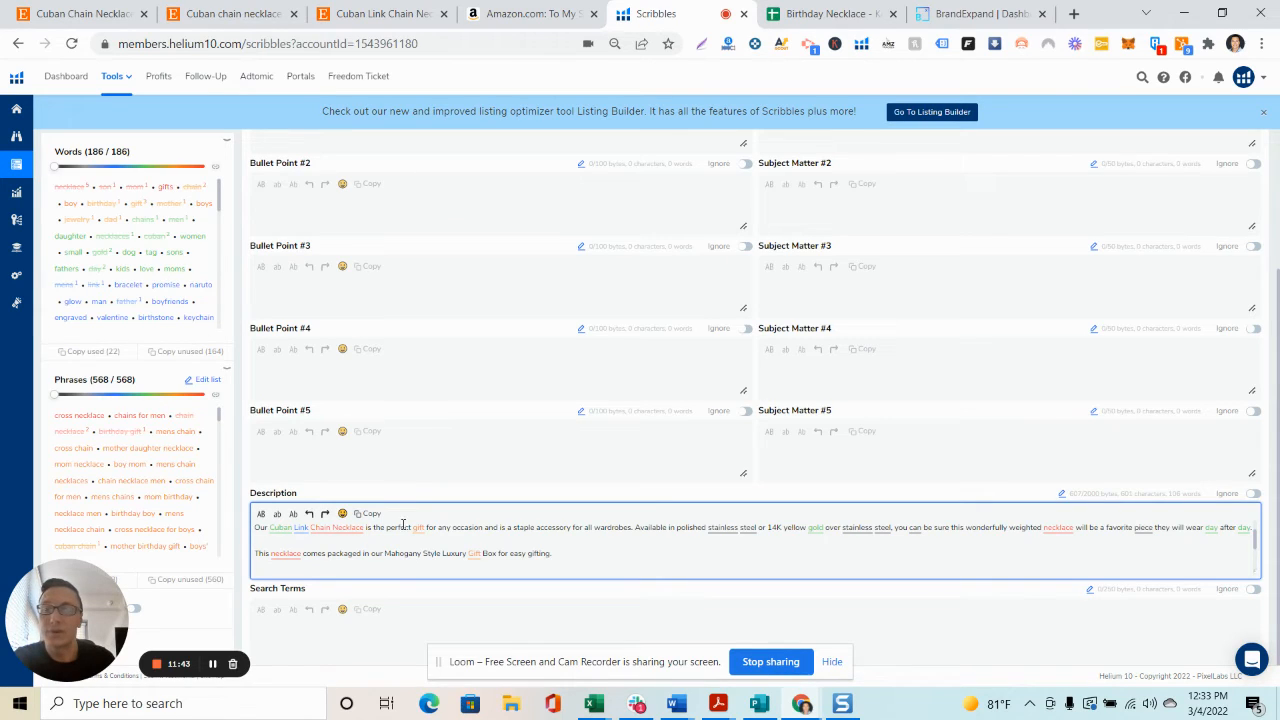
scroll(410, 540, down, 2)
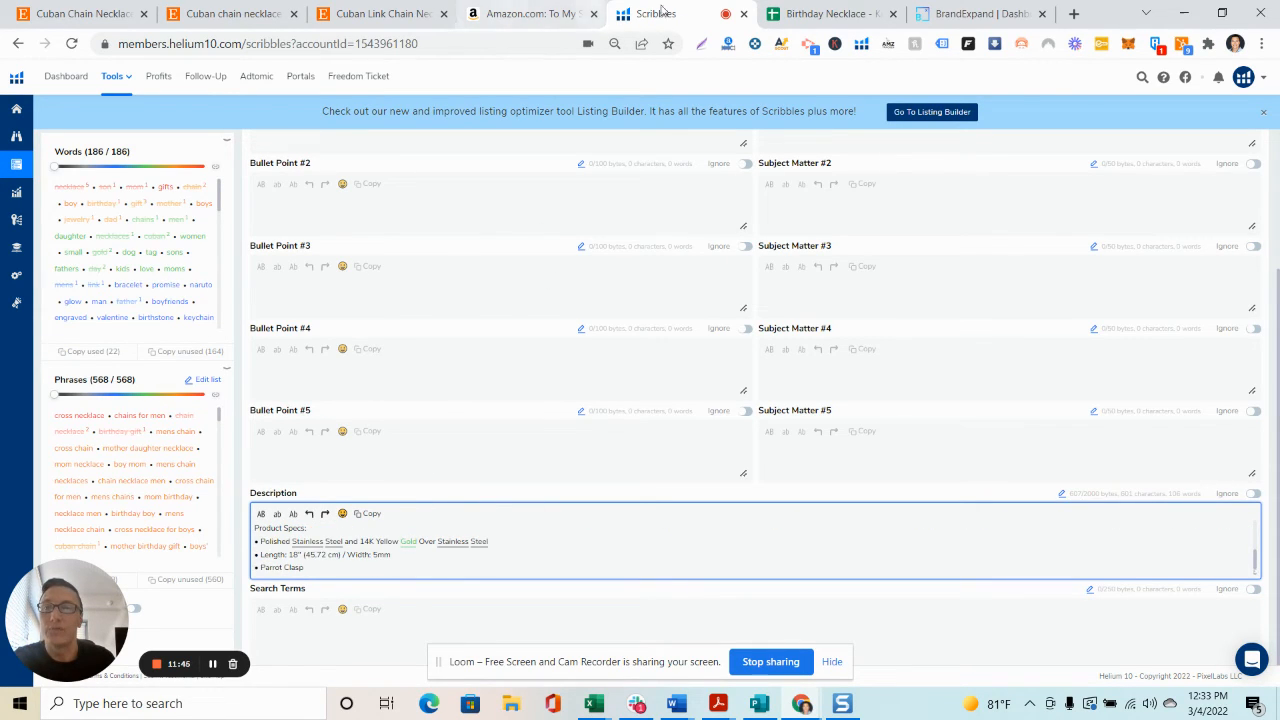
Step: Switch to the Etsy draft listing and look through the sections below the description, down to the shipping price preview, for keyword fields
click(342, 651)
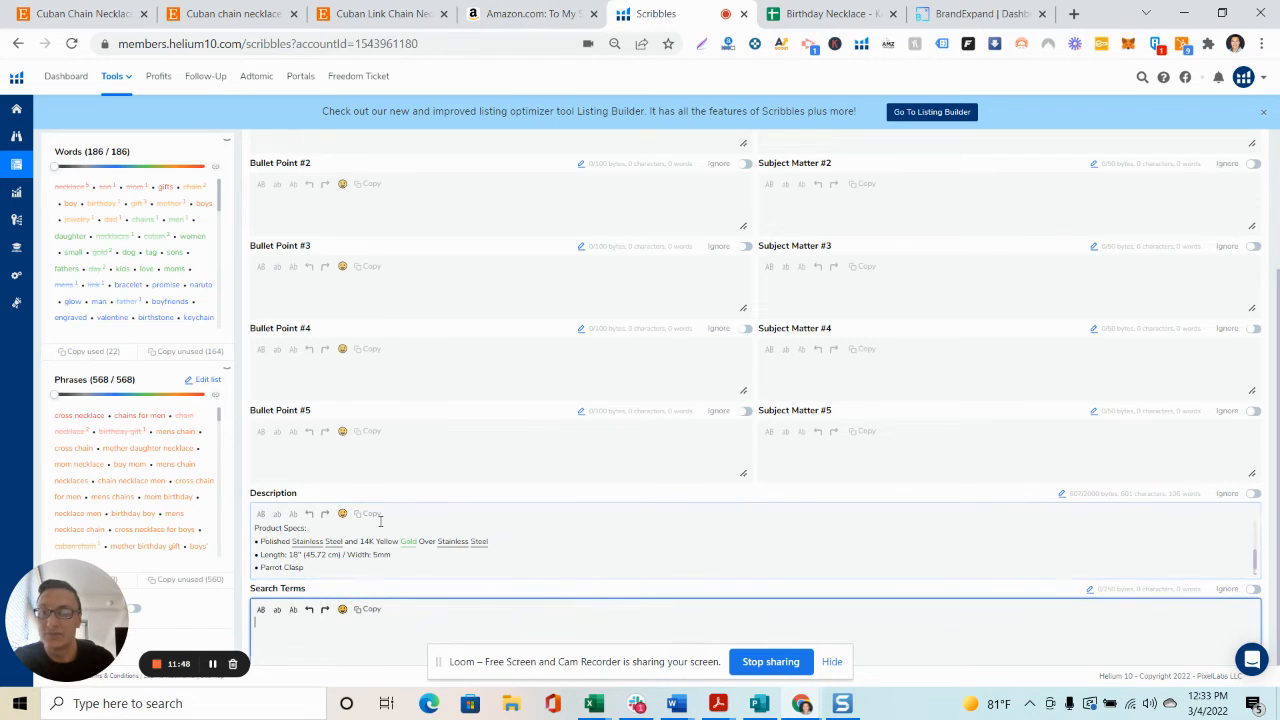
click(98, 22)
scroll(546, 428, down, 3)
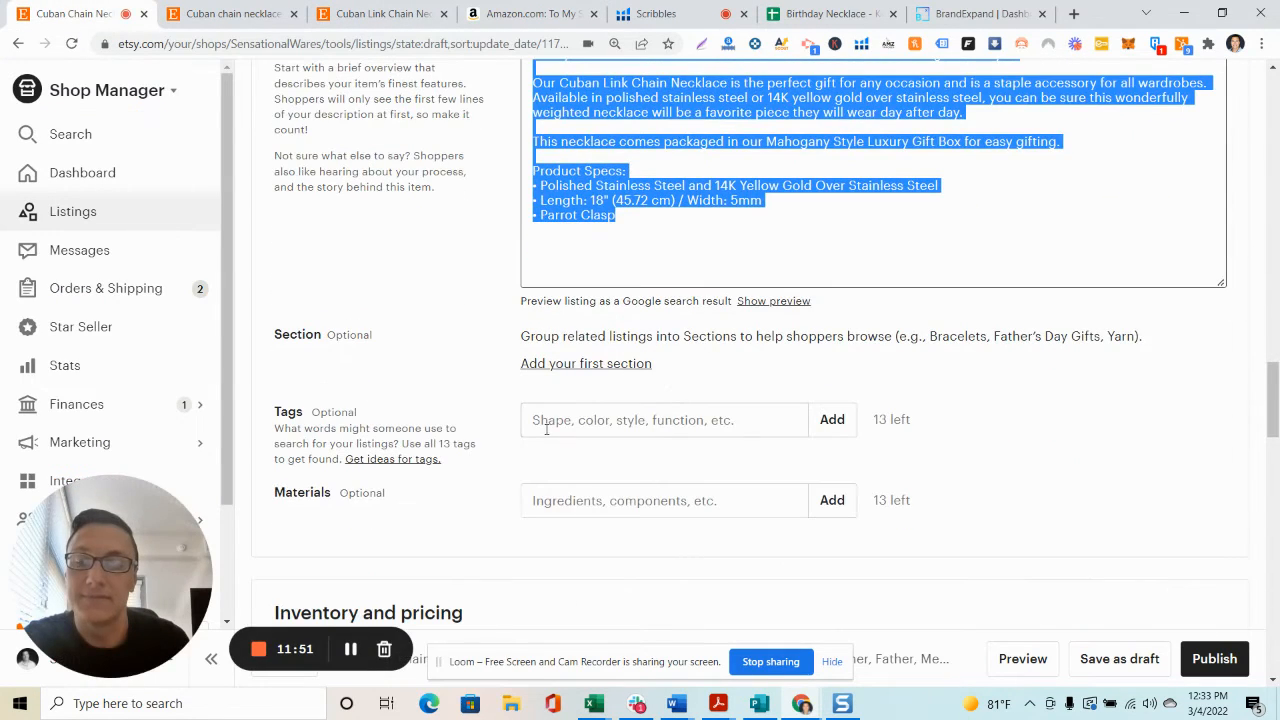
scroll(546, 428, down, 2)
scroll(544, 432, down, 3)
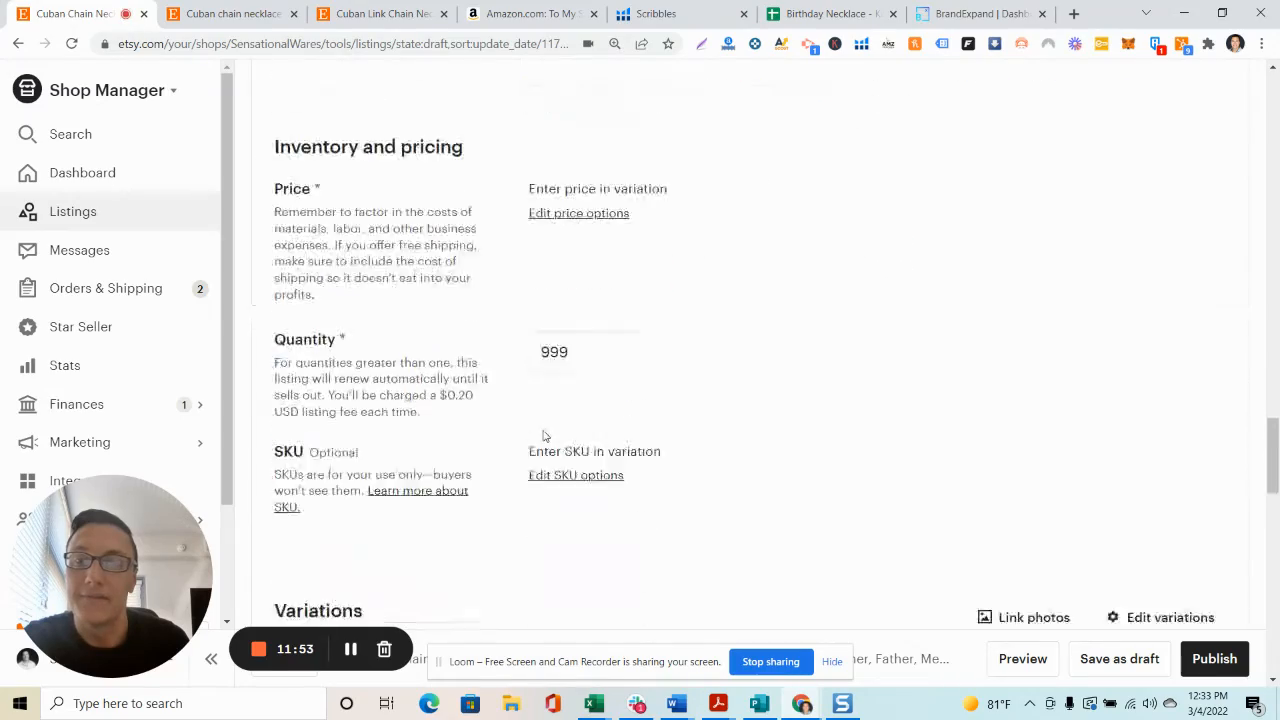
scroll(544, 434, down, 8)
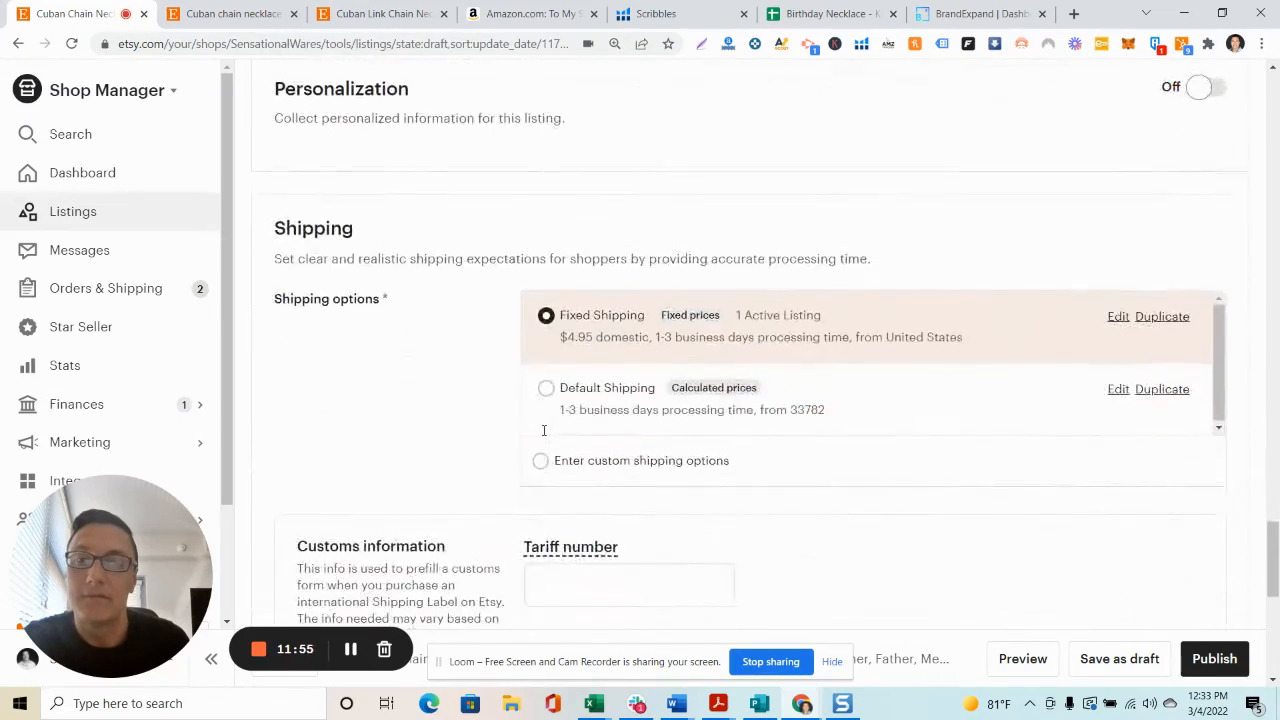
scroll(544, 430, down, 6)
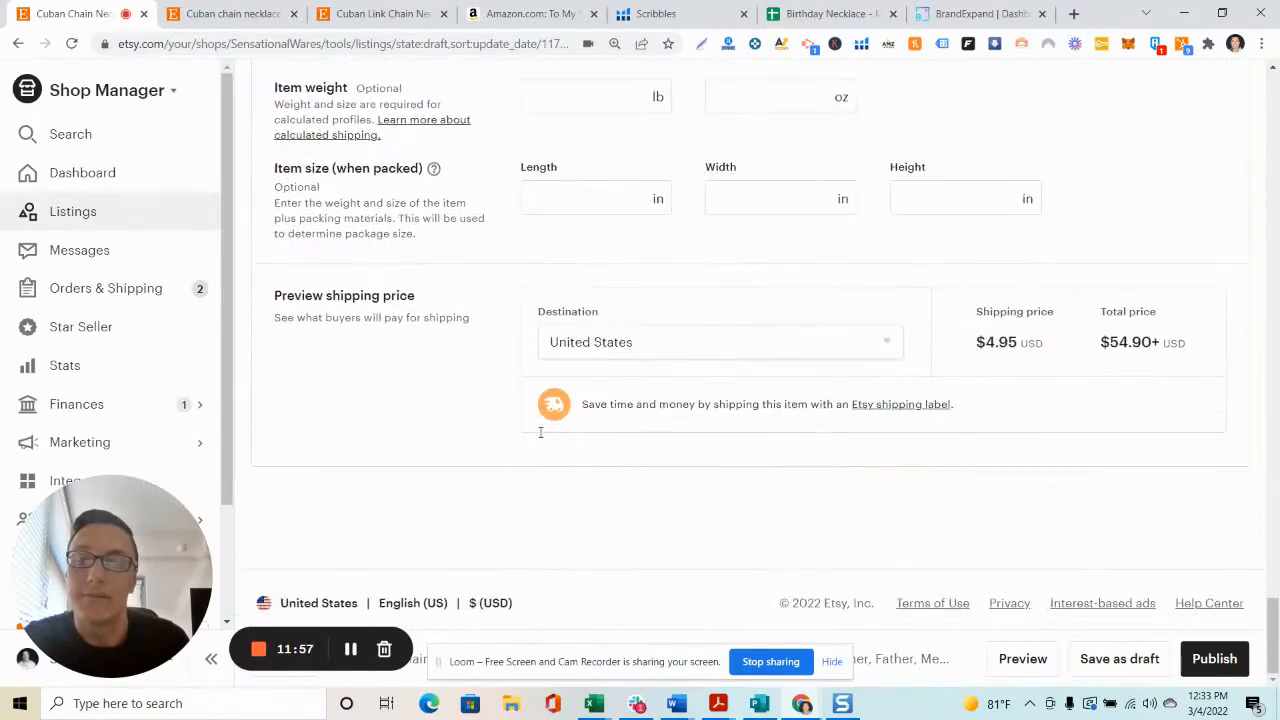
scroll(541, 434, up, 15)
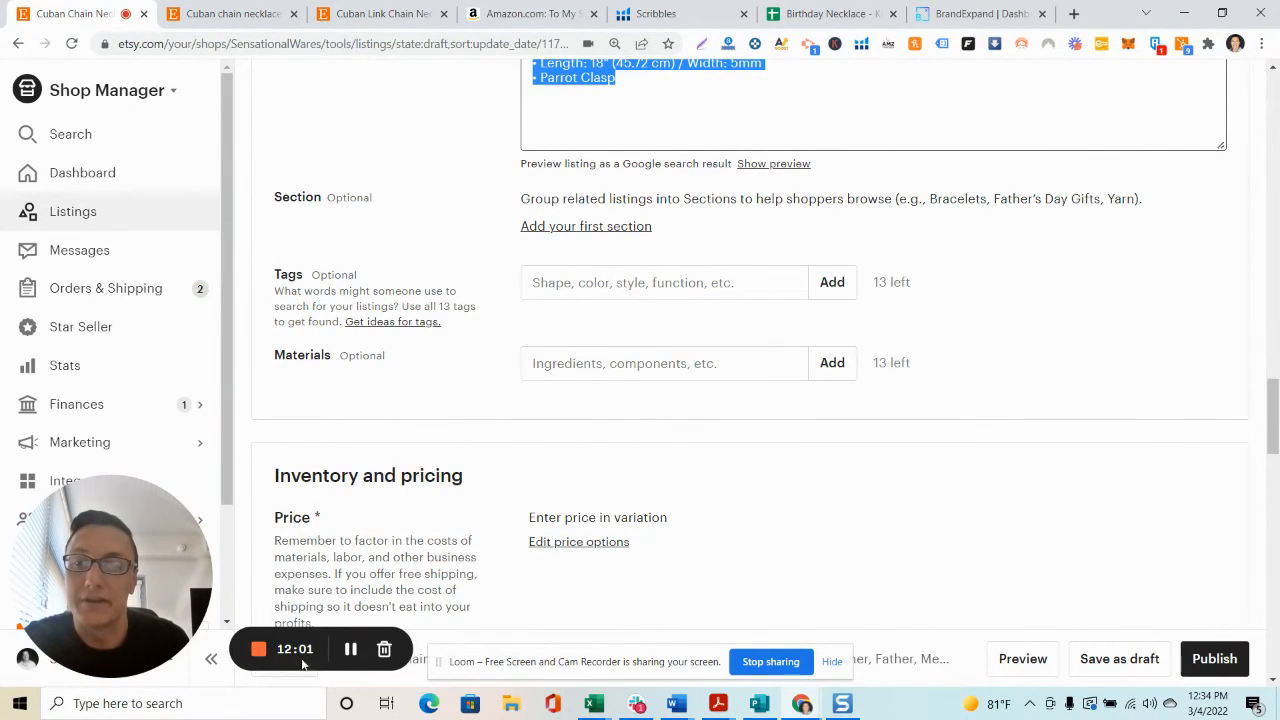
click(350, 655)
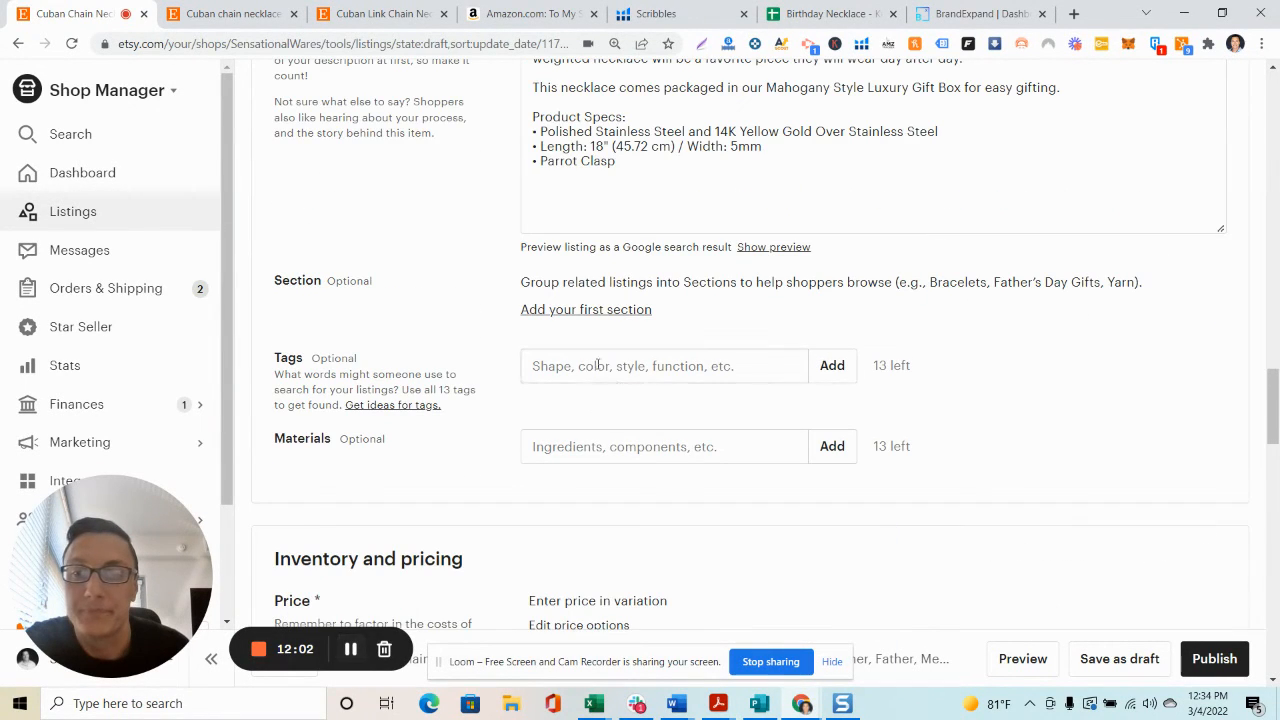
Step: Examine the listing's Tags and Materials fields, including the instruction to use all 13 tags
double_click(285, 360)
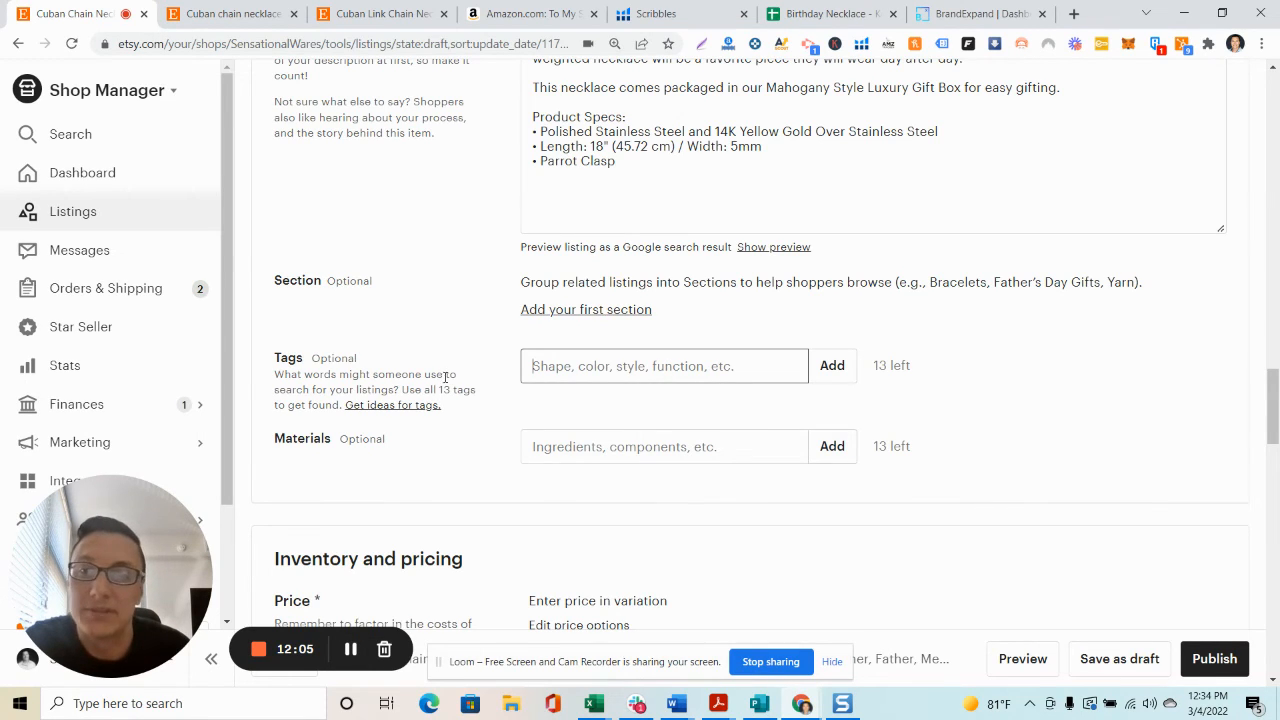
drag(437, 389, 473, 390)
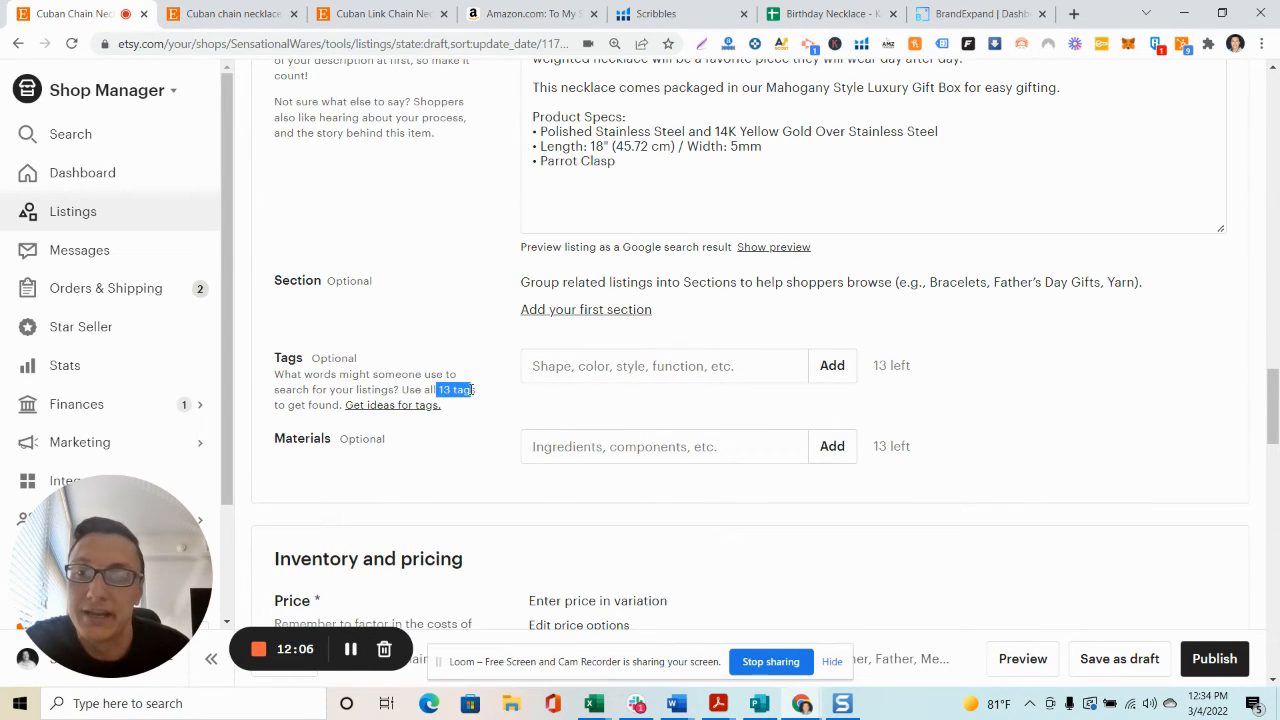
click(593, 356)
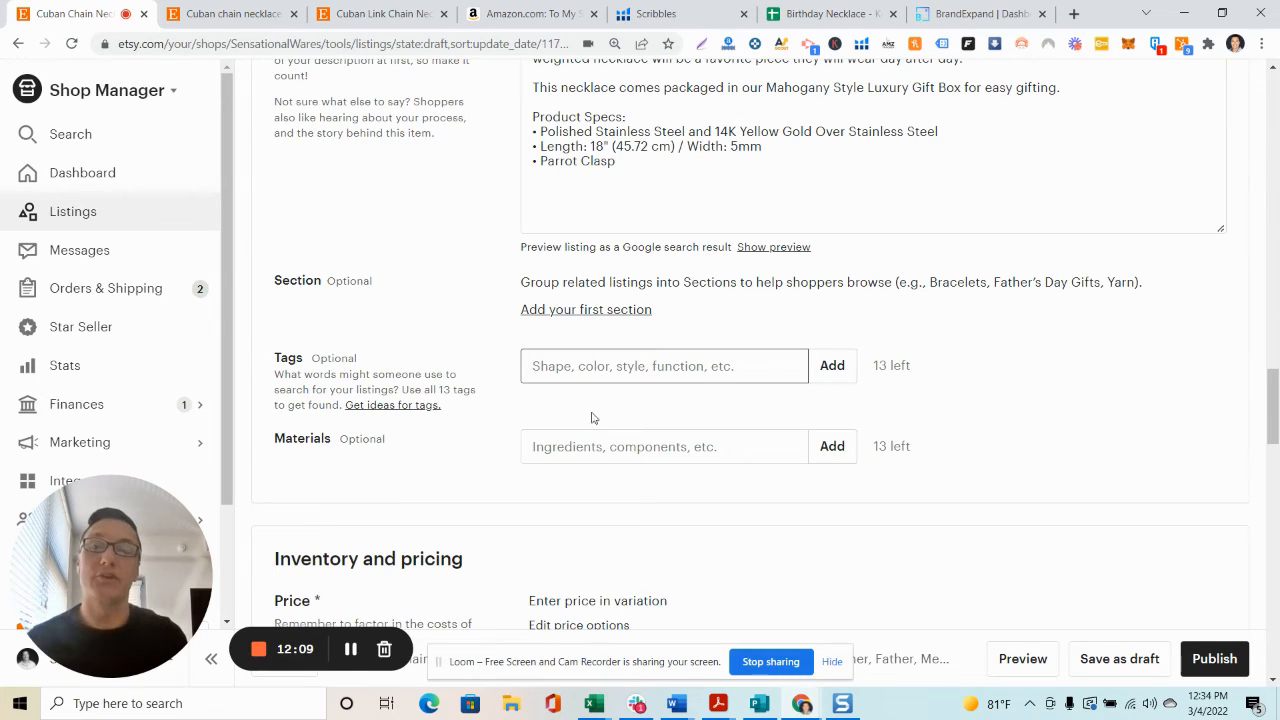
click(875, 446)
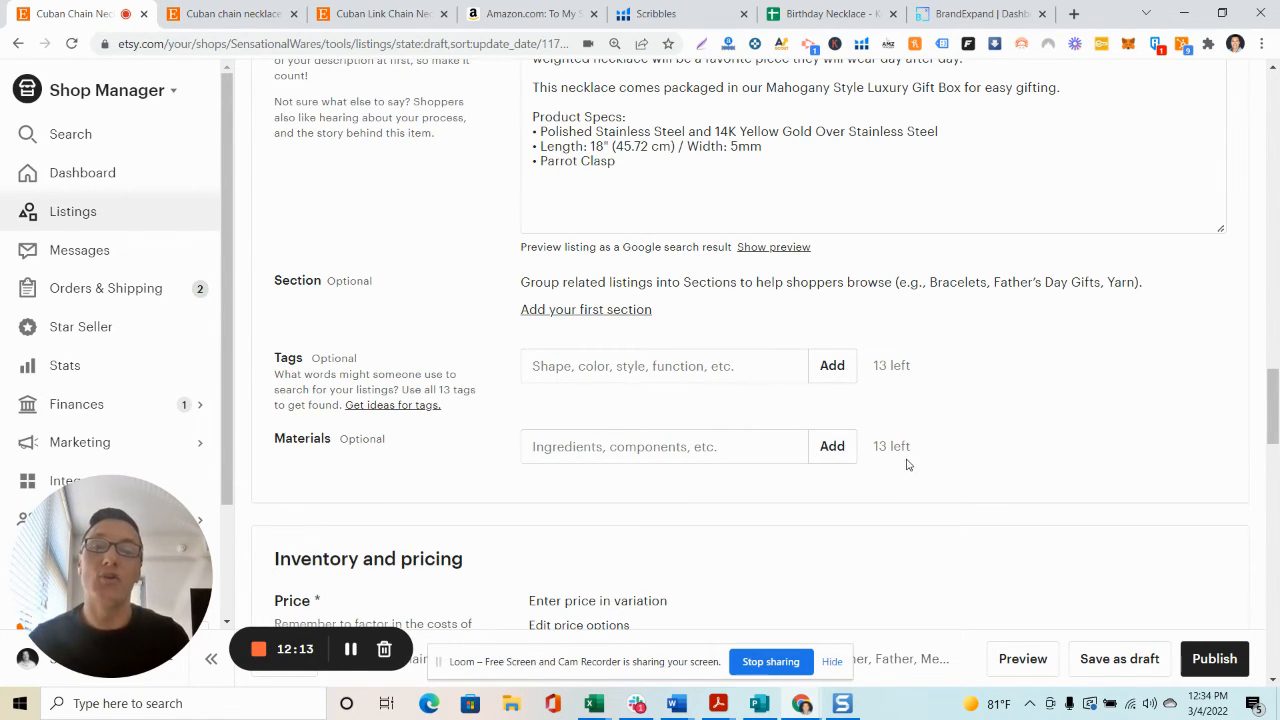
click(679, 437)
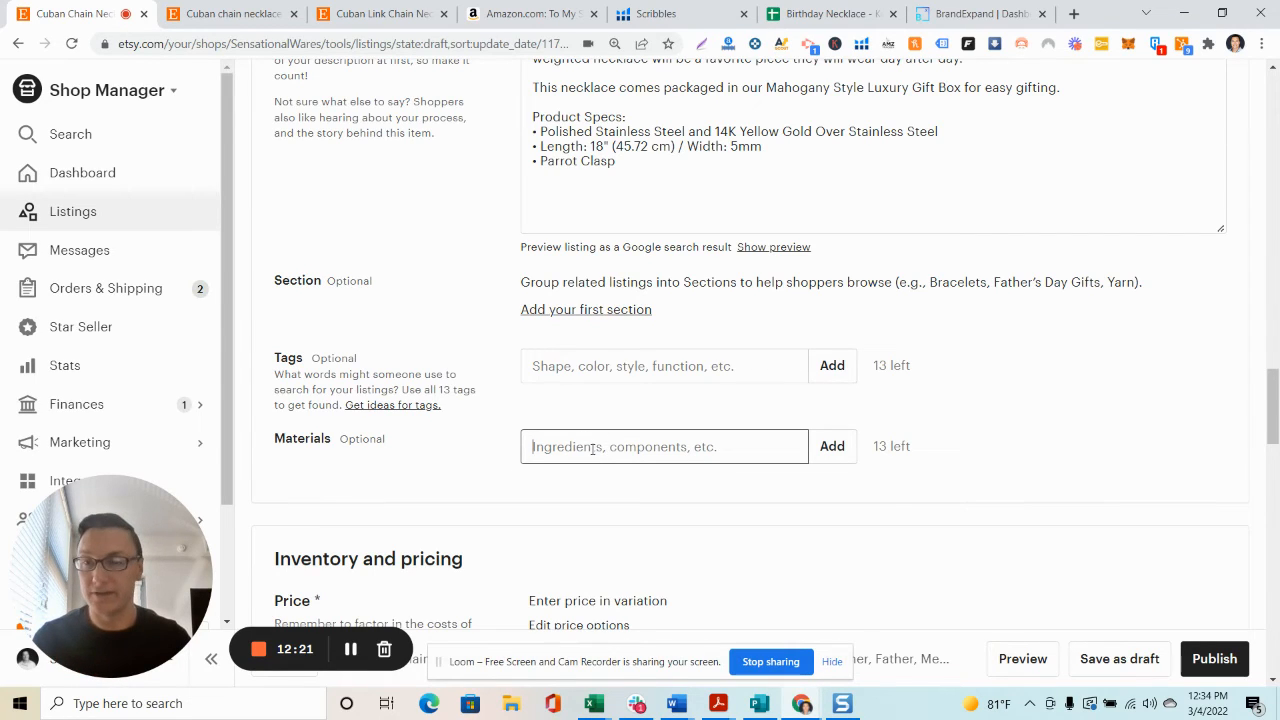
click(575, 372)
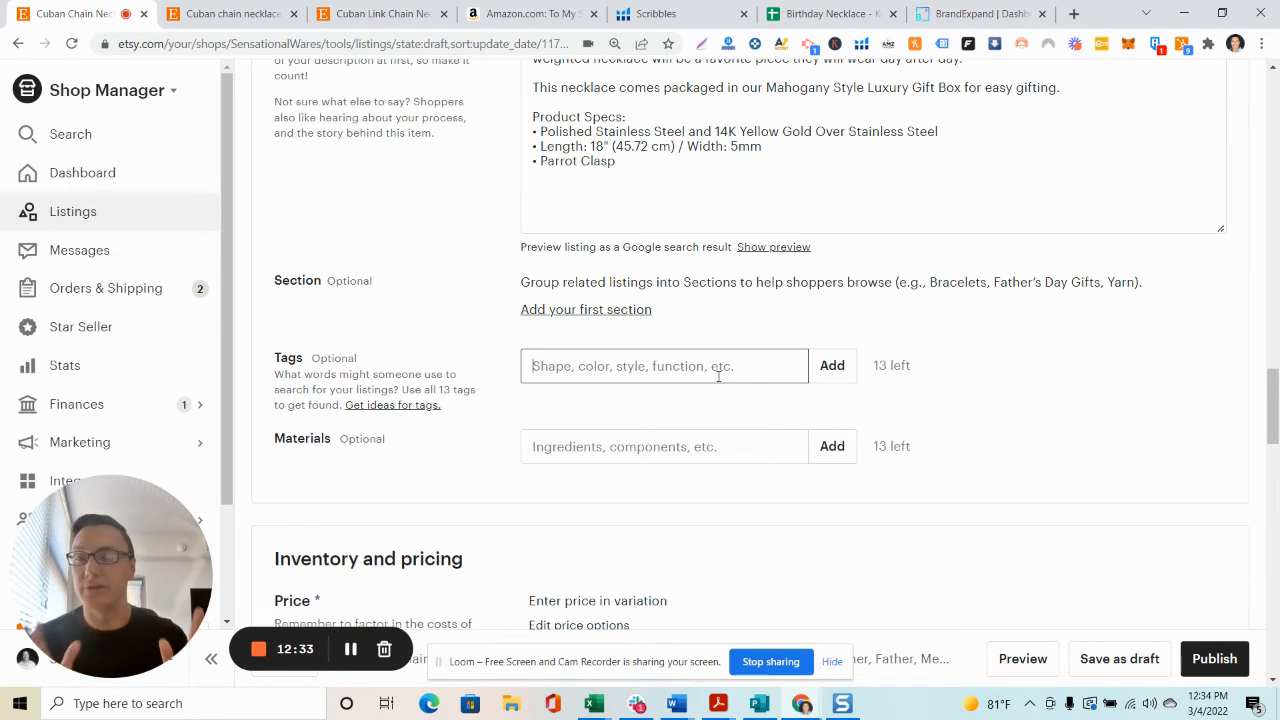
click(351, 652)
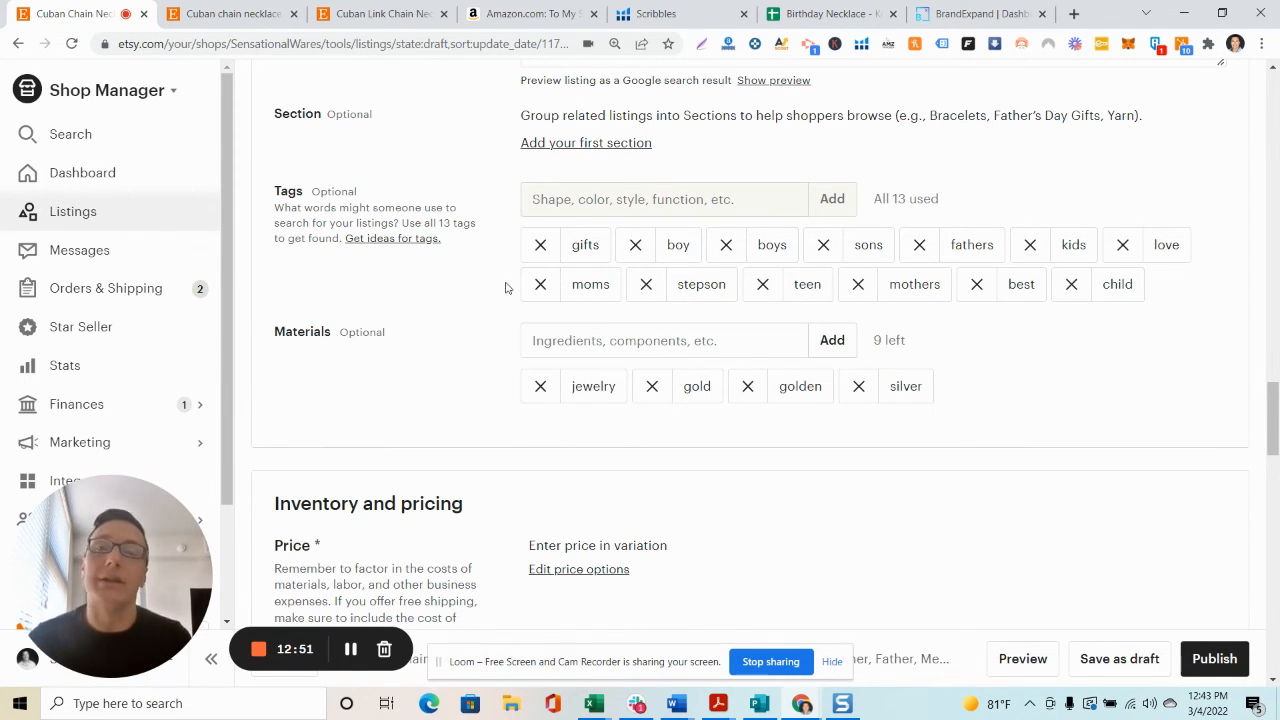
Step: Switch to Scribbles and examine the tag and material keywords in Search Terms alongside the title and keyword lists
click(678, 18)
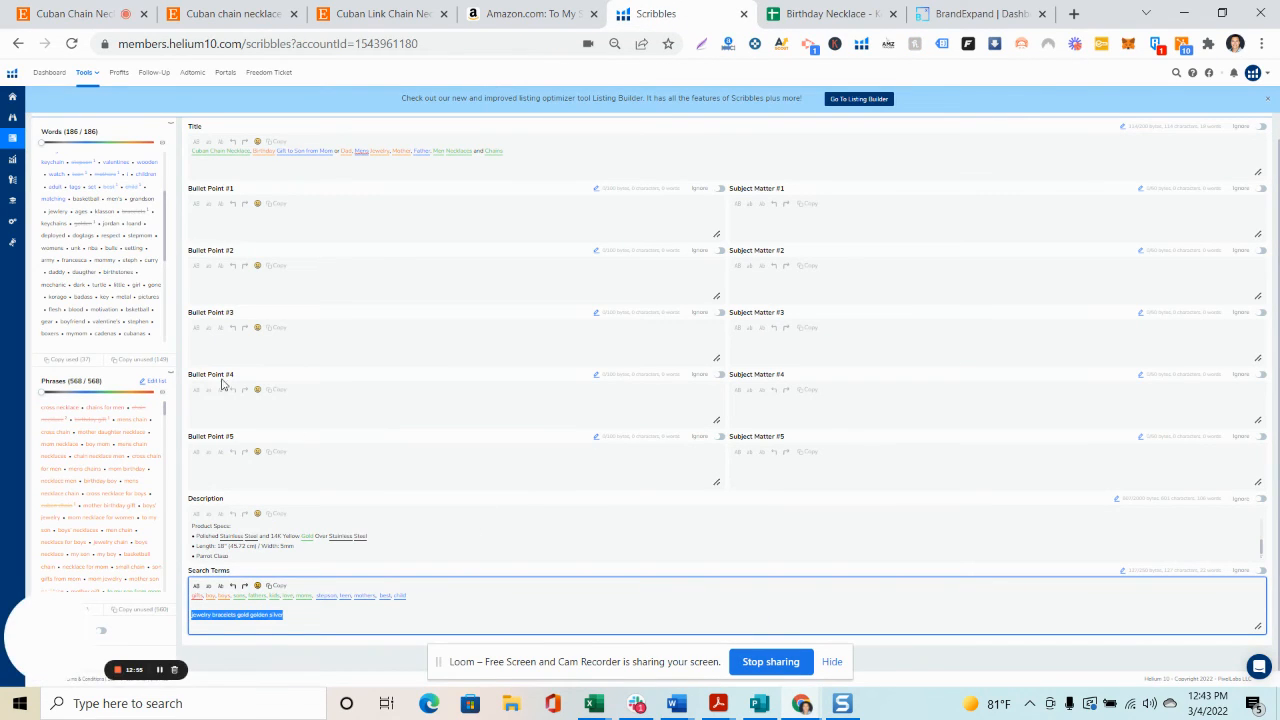
click(300, 614)
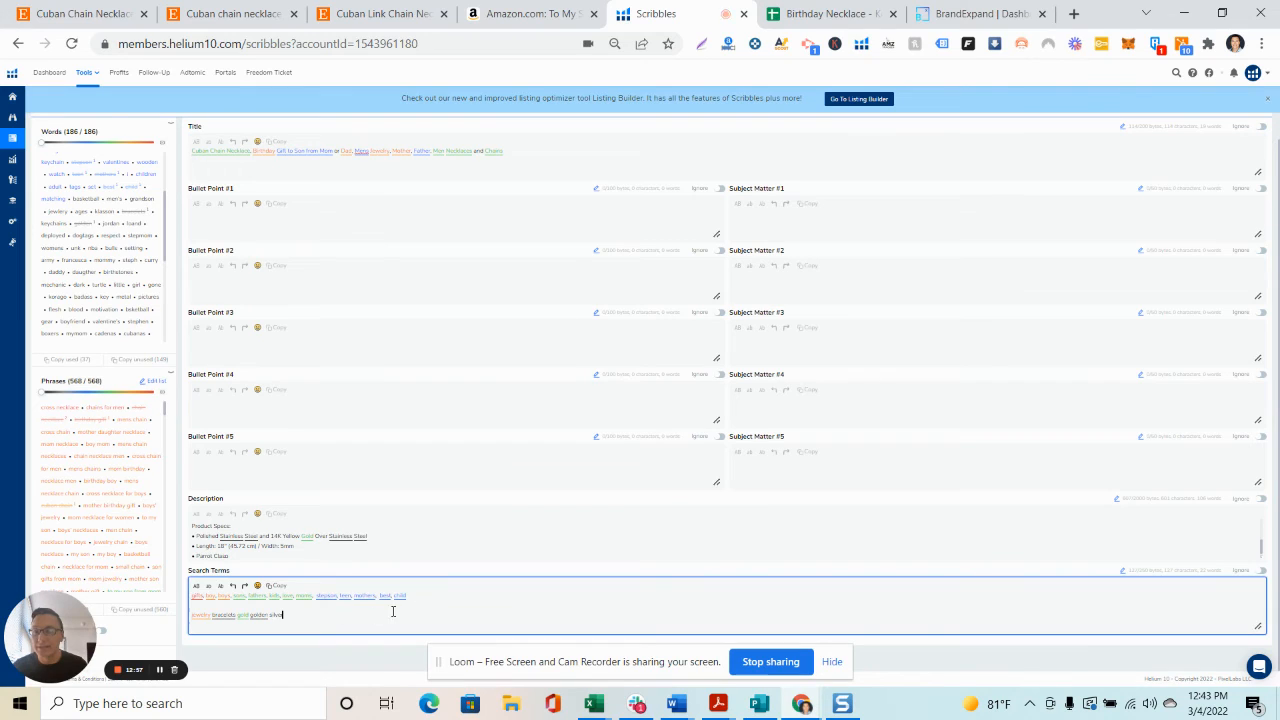
scroll(114, 240, up, 3)
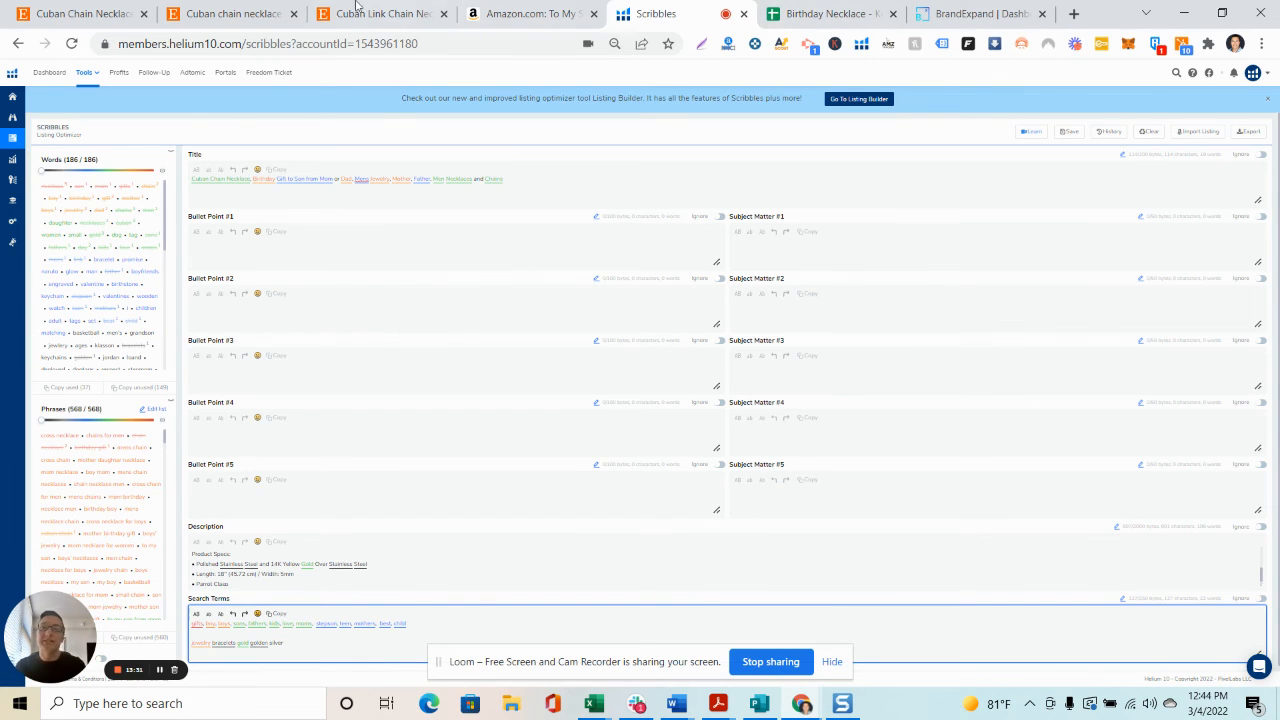
Step: Switch to the Etsy draft listing and review it from the photos through category, recipient, description, tags and materials to inventory and pricing
click(85, 13)
scroll(485, 300, down, 2)
scroll(674, 349, down, 2)
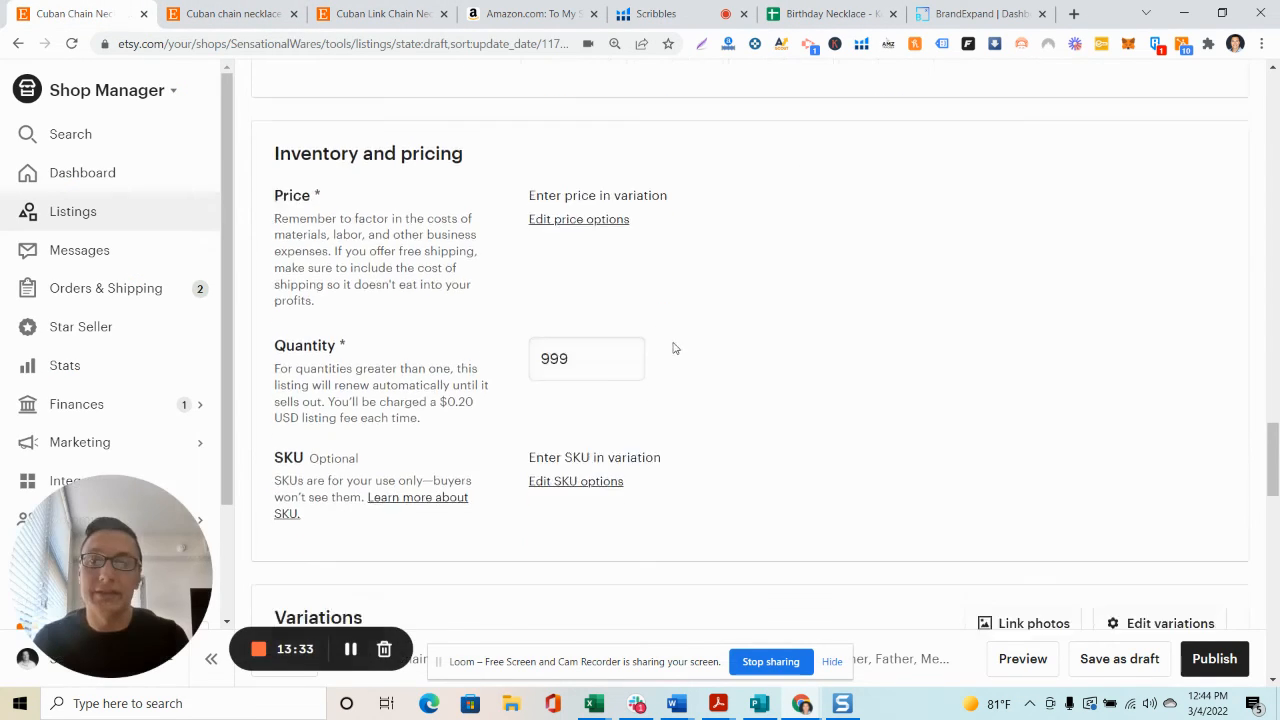
scroll(669, 351, up, 10)
scroll(671, 347, up, 15)
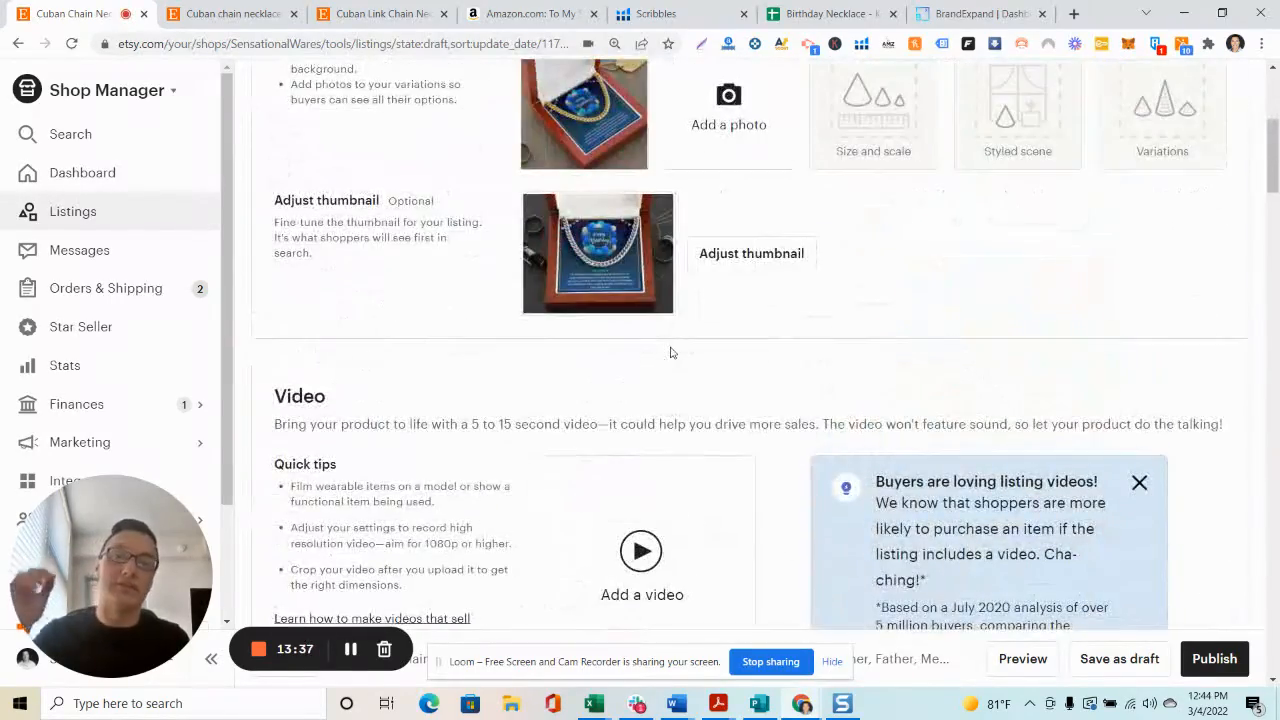
scroll(671, 352, down, 12)
scroll(671, 352, up, 3)
scroll(671, 352, up, 15)
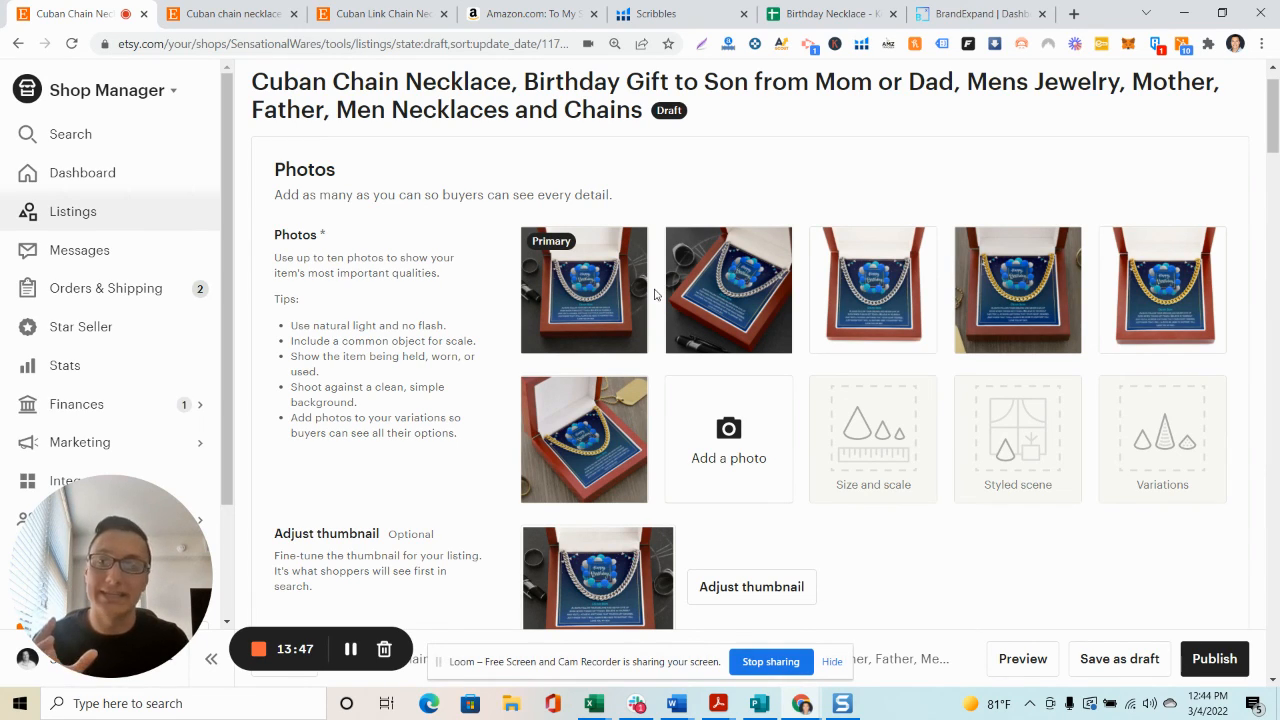
scroll(655, 293, down, 15)
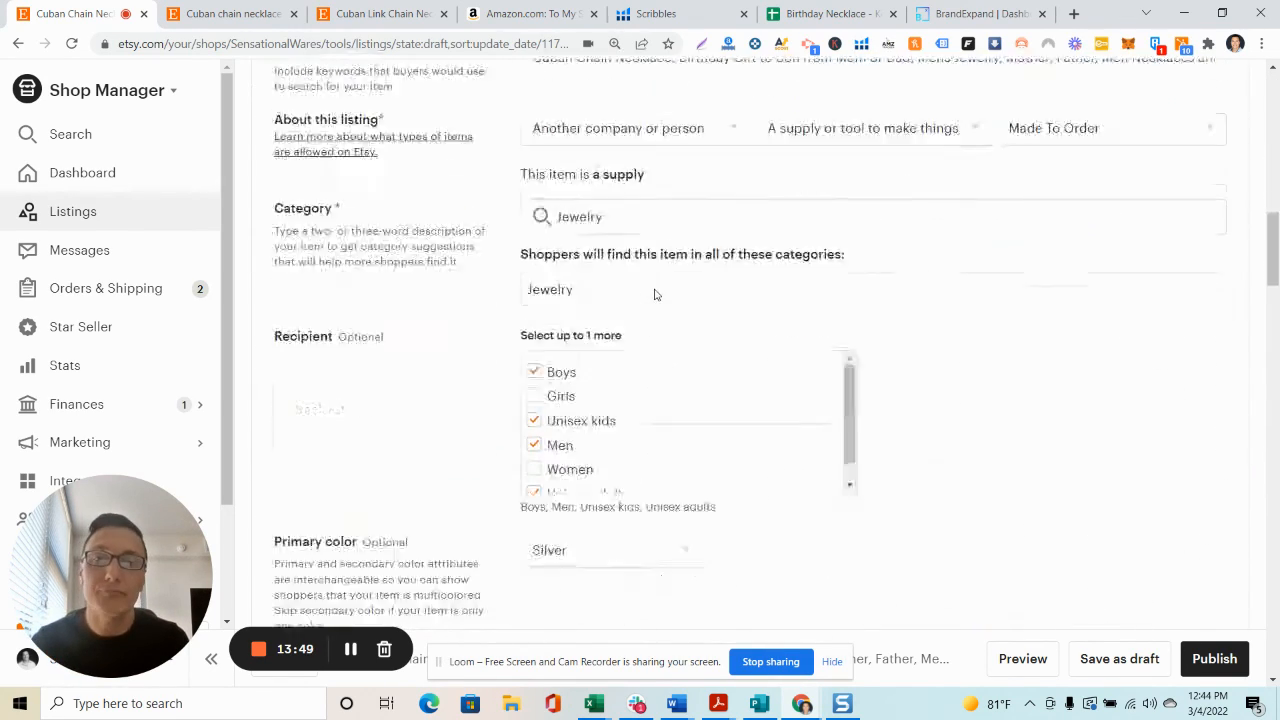
scroll(814, 304, down, 11)
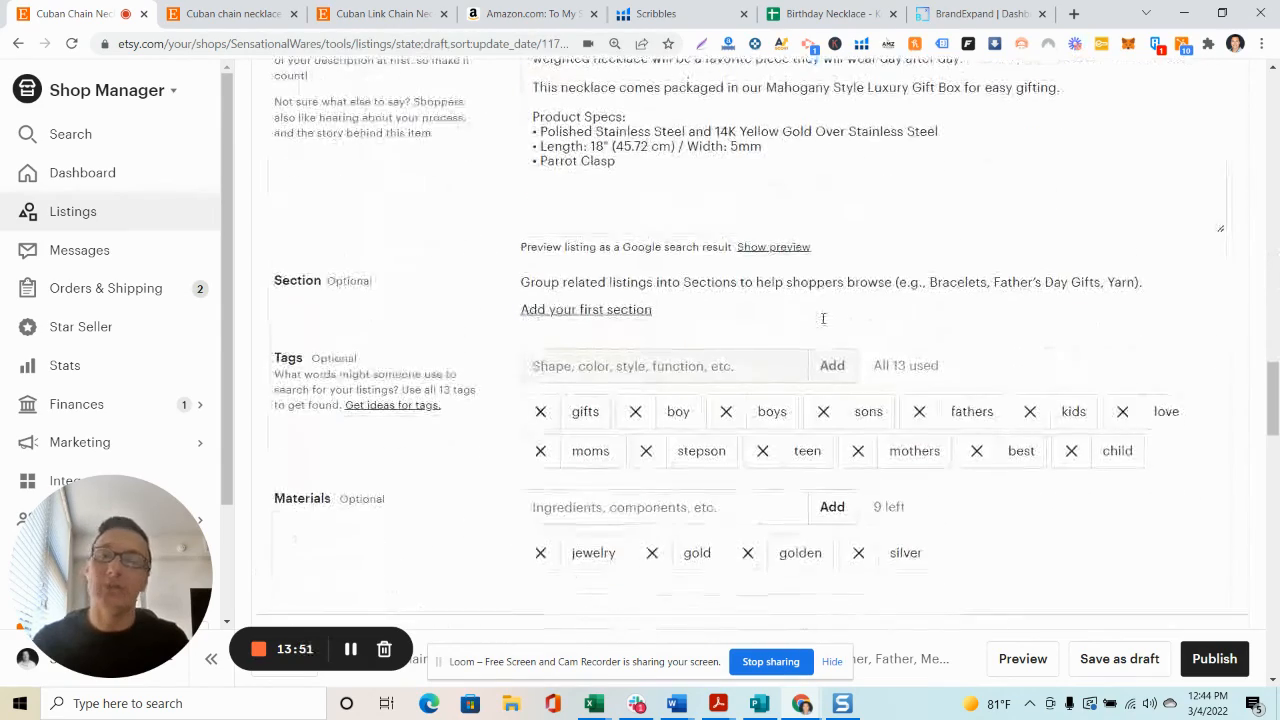
scroll(810, 402, down, 4)
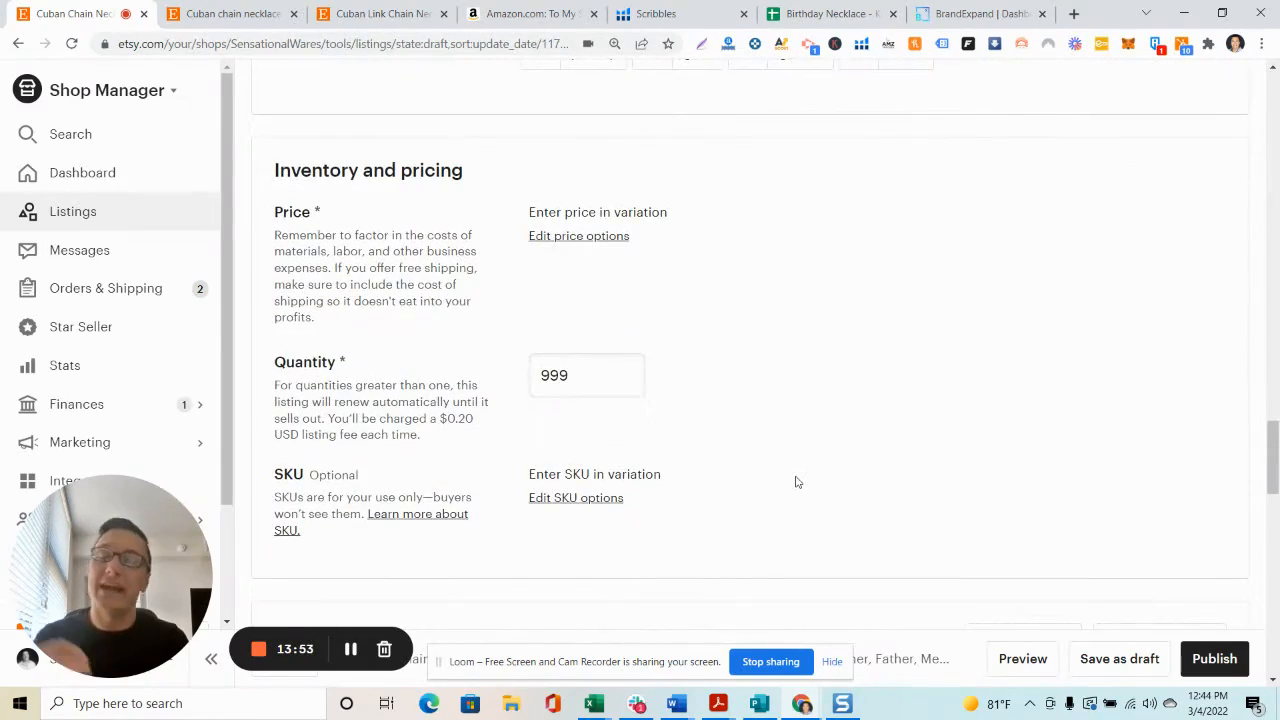